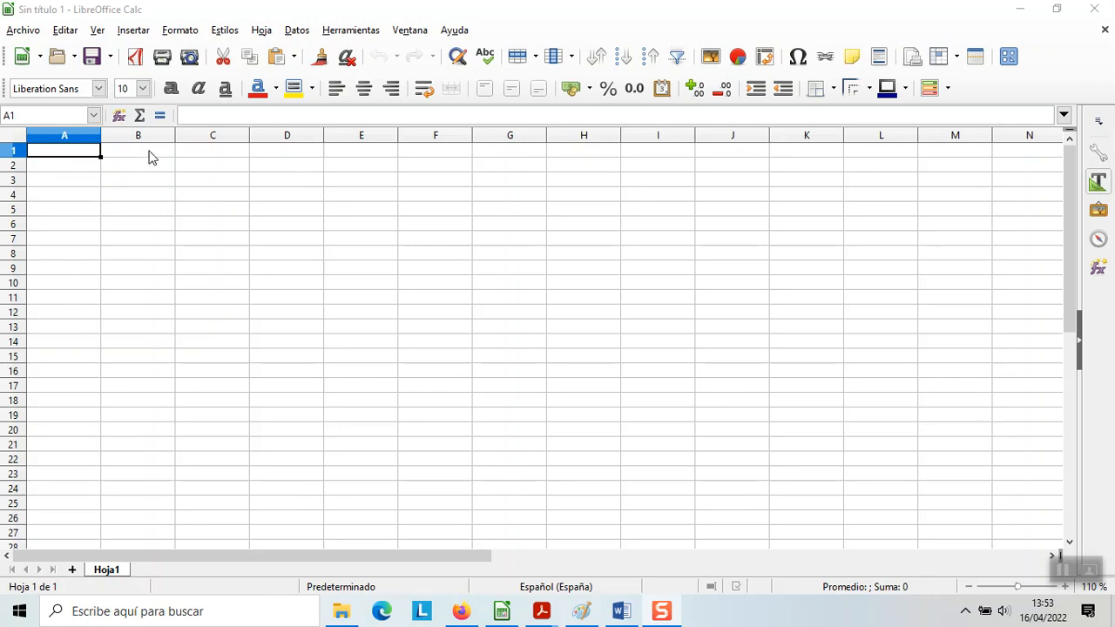
click(223, 151)
click(296, 153)
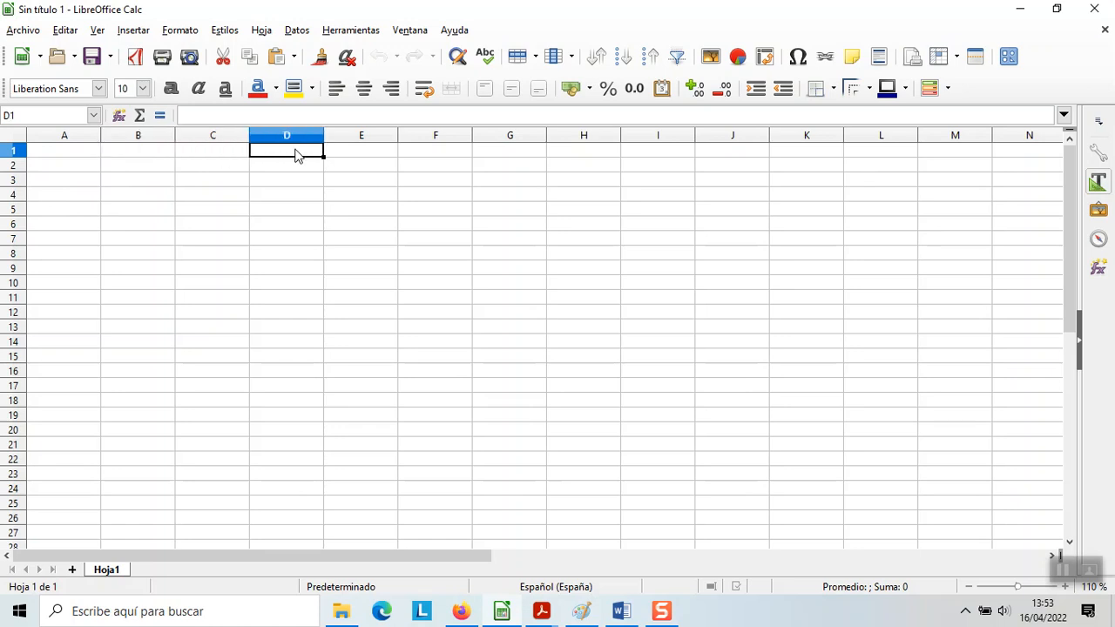
click(366, 151)
click(449, 158)
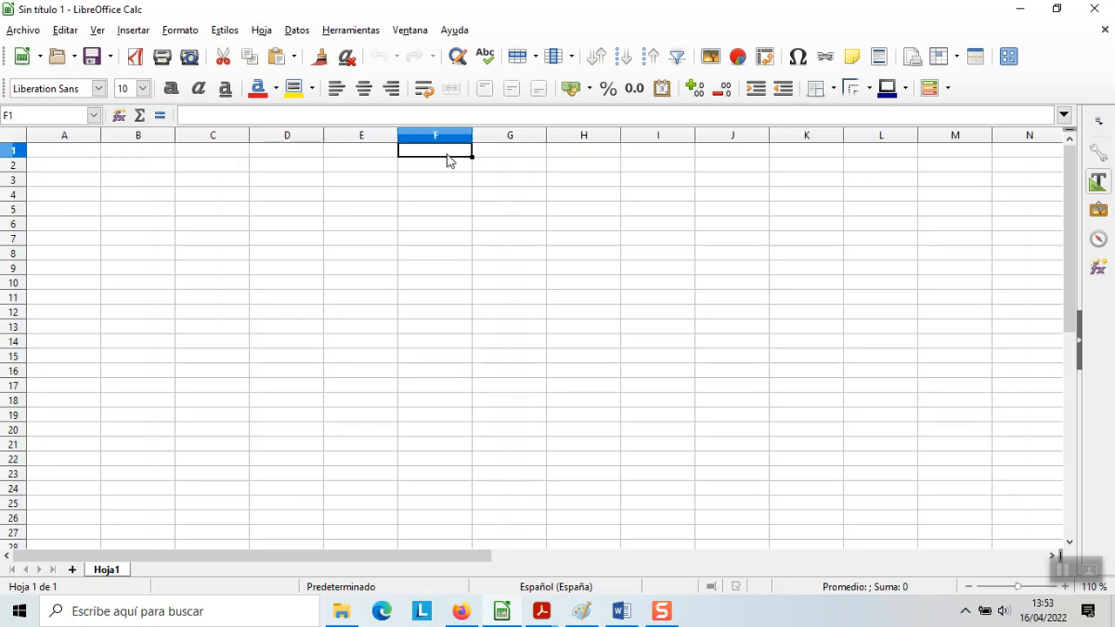
click(521, 153)
click(555, 156)
click(643, 157)
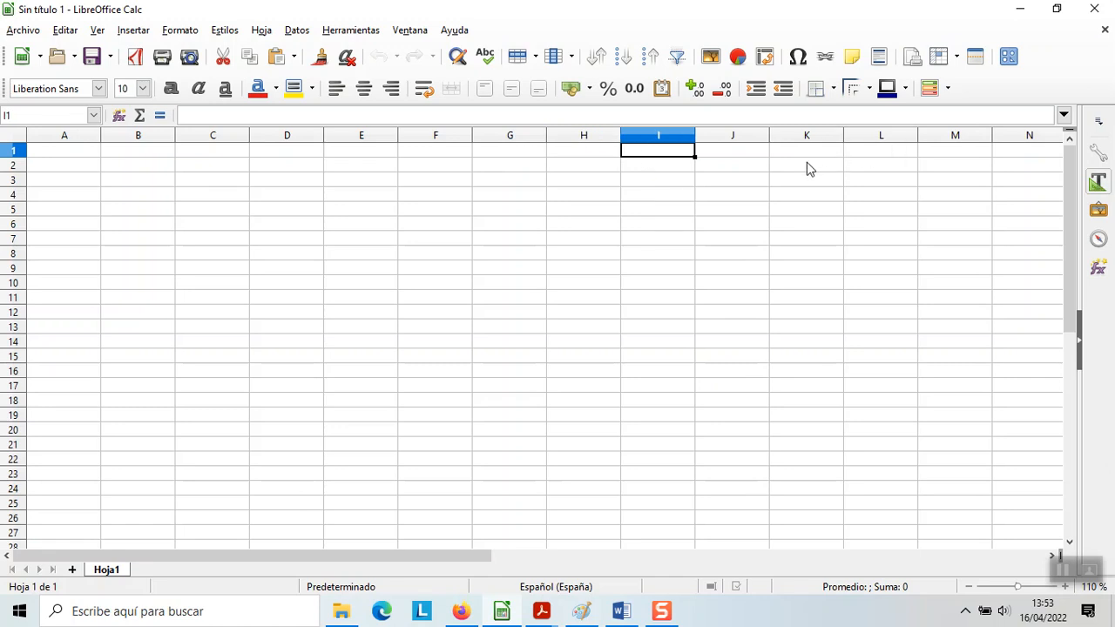
click(752, 161)
click(807, 136)
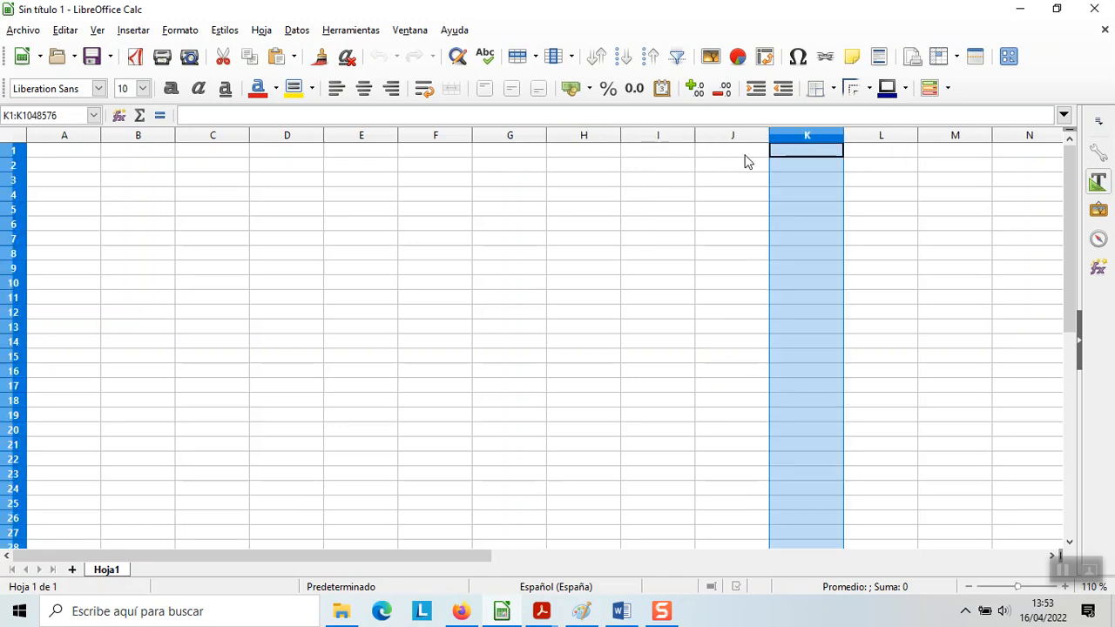
click(99, 165)
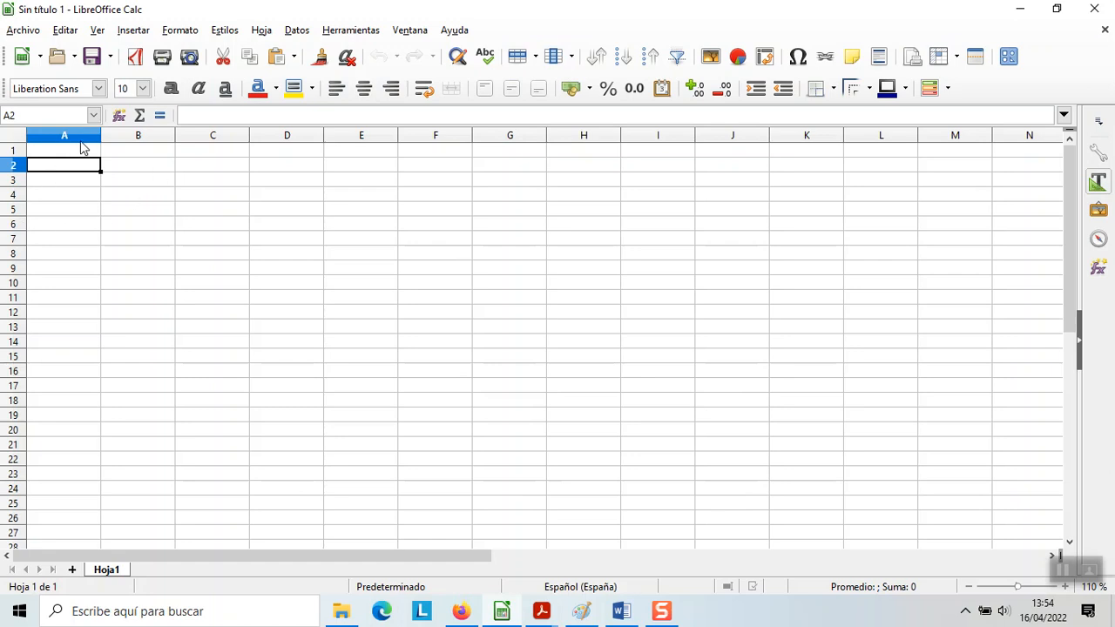
click(54, 153)
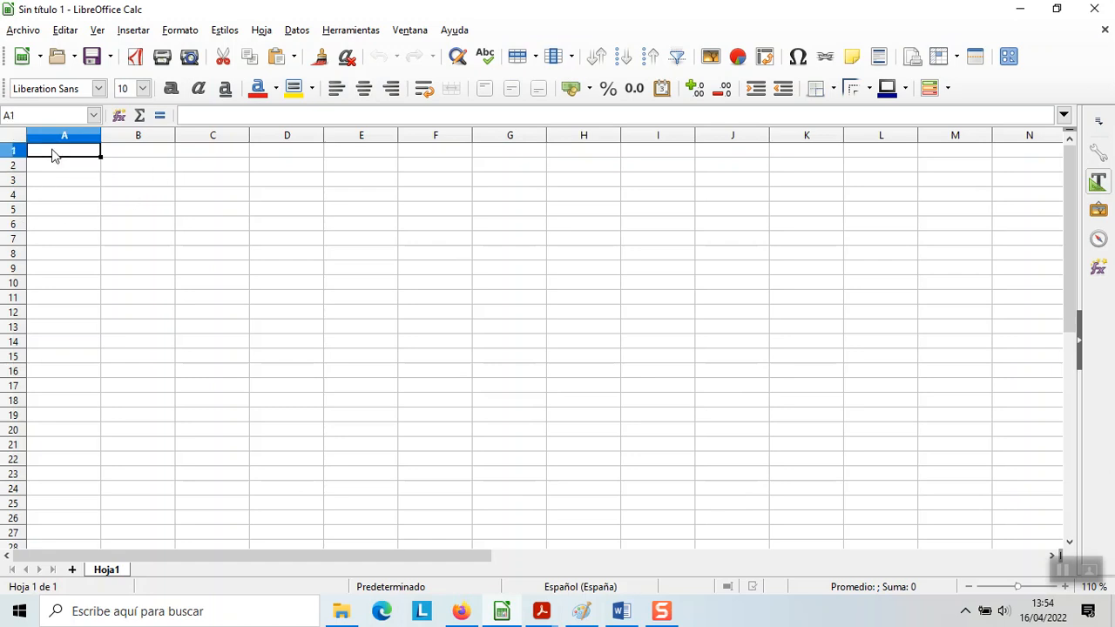
click(369, 316)
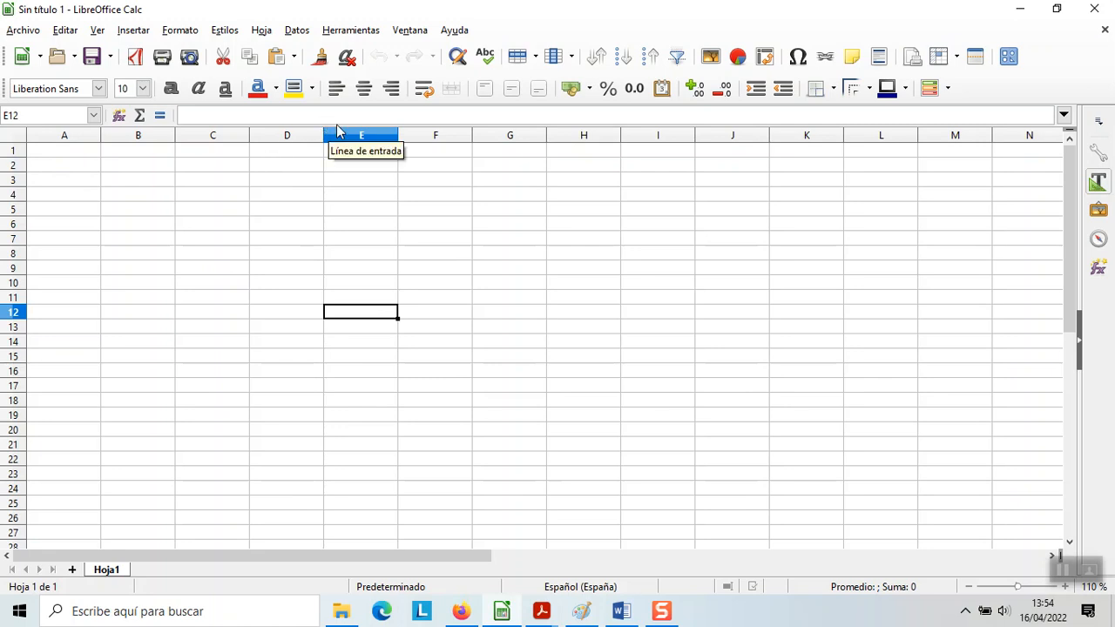
click(571, 199)
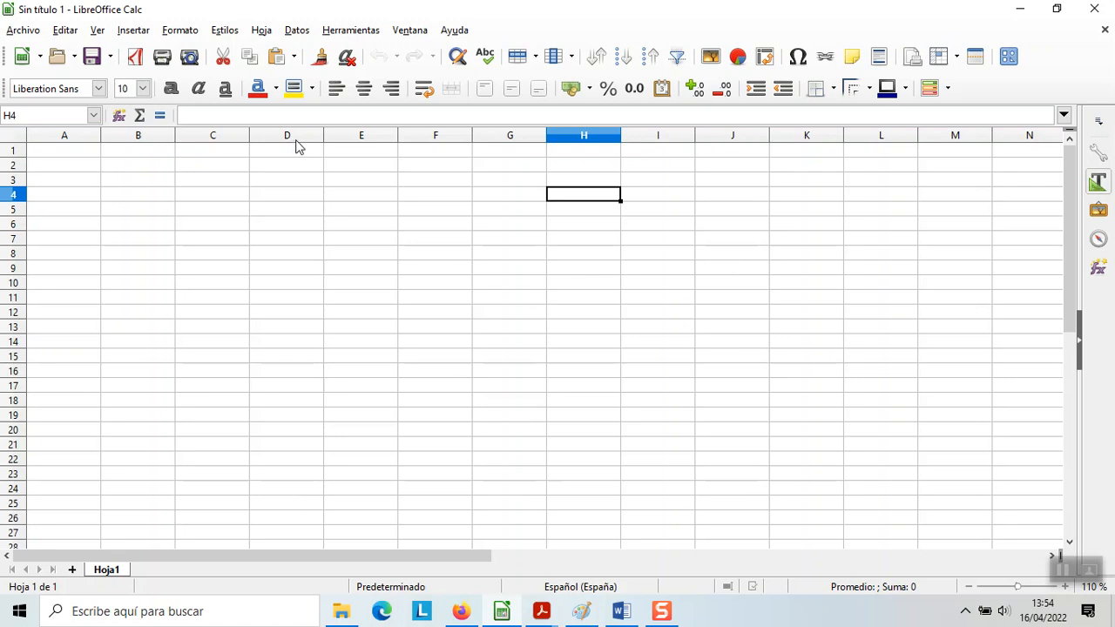
click(270, 168)
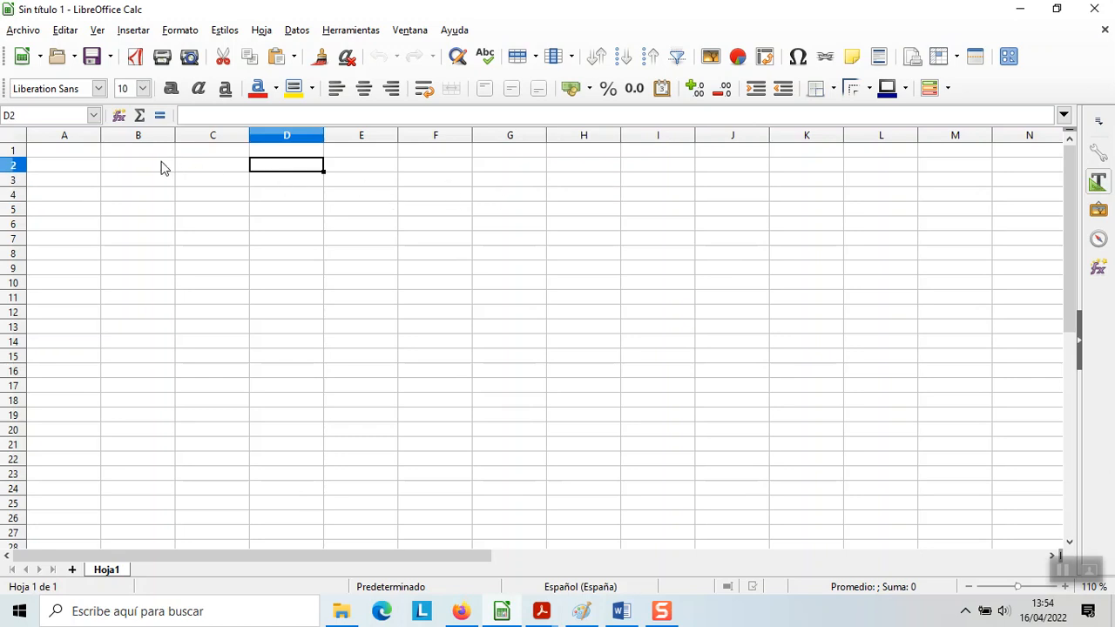
- Enter the number 1 in cell A2 and the number 4 in cell B2
click(63, 166)
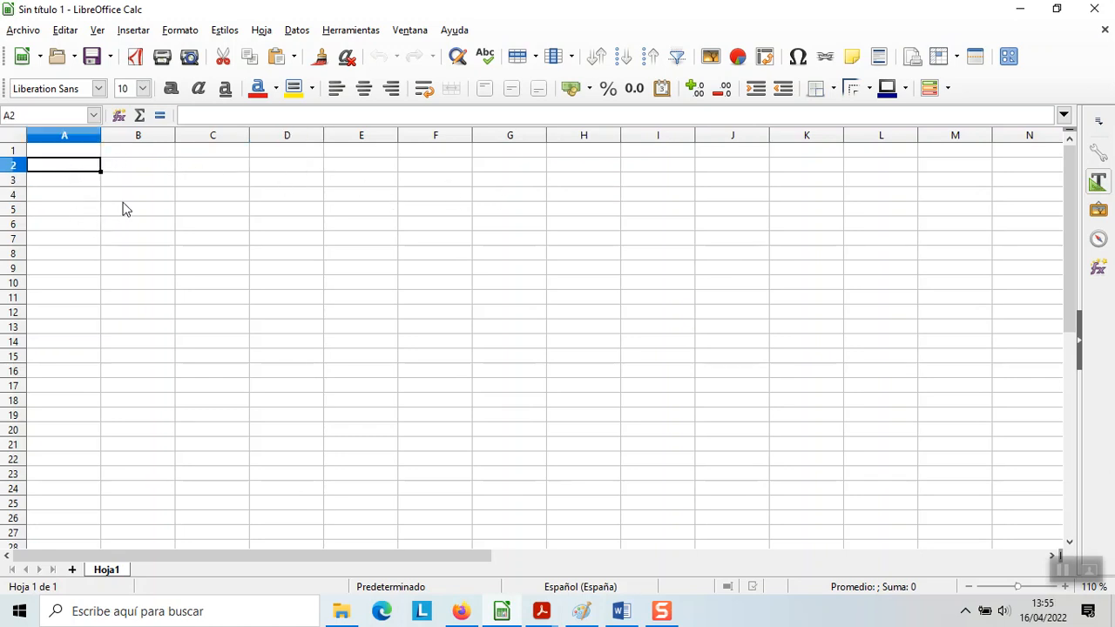
text(1)
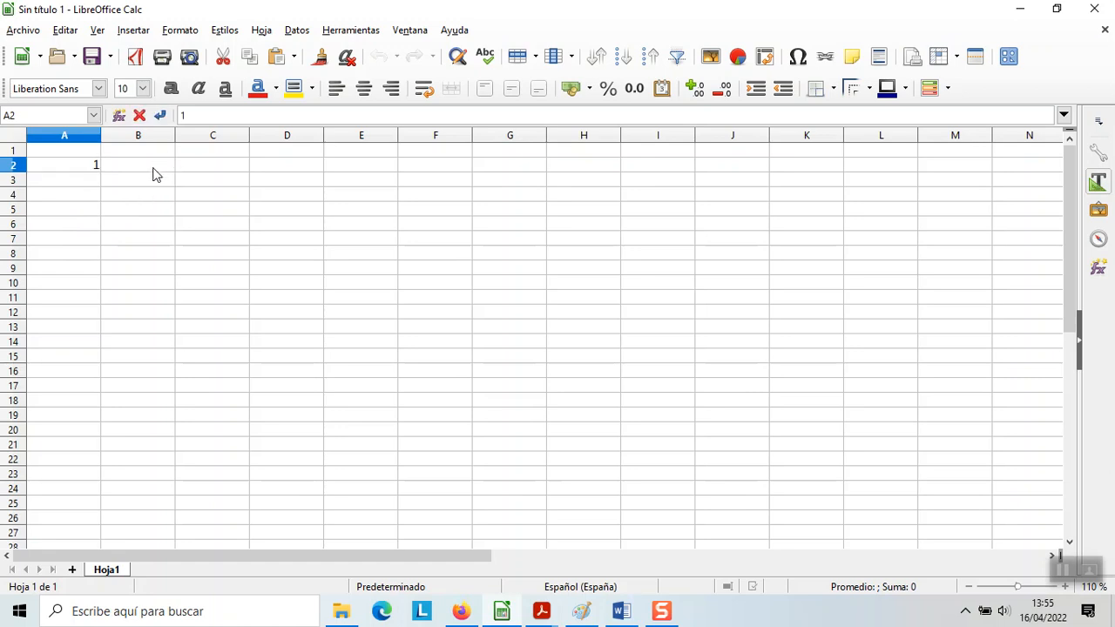
click(149, 171)
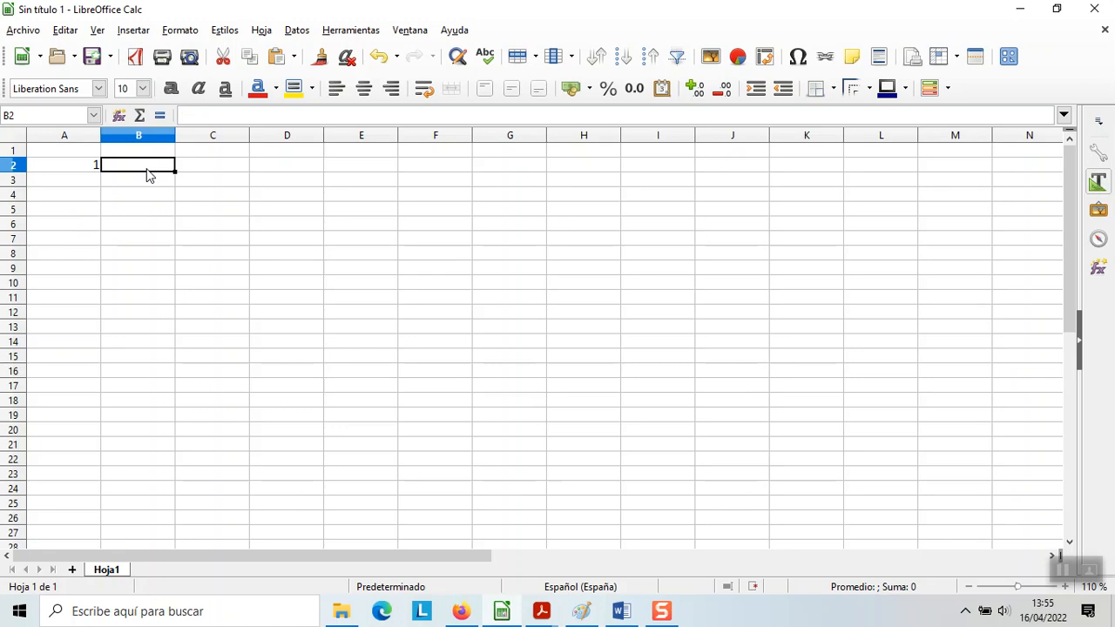
text(4)
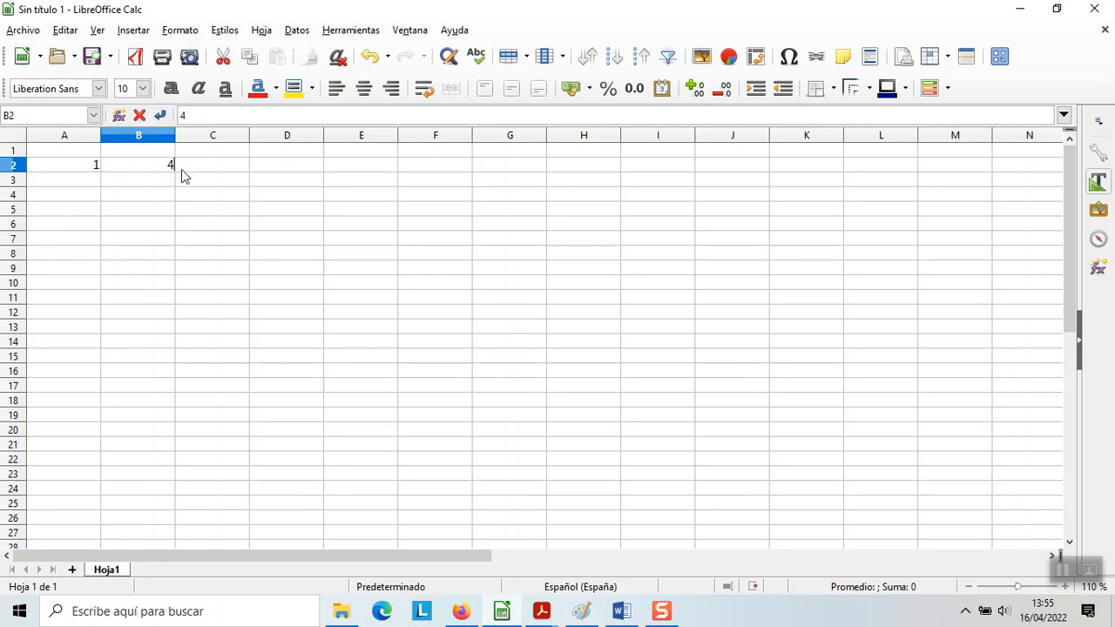
- Multiply the two numbers directly in cell C2 with the formula =1*4
click(197, 175)
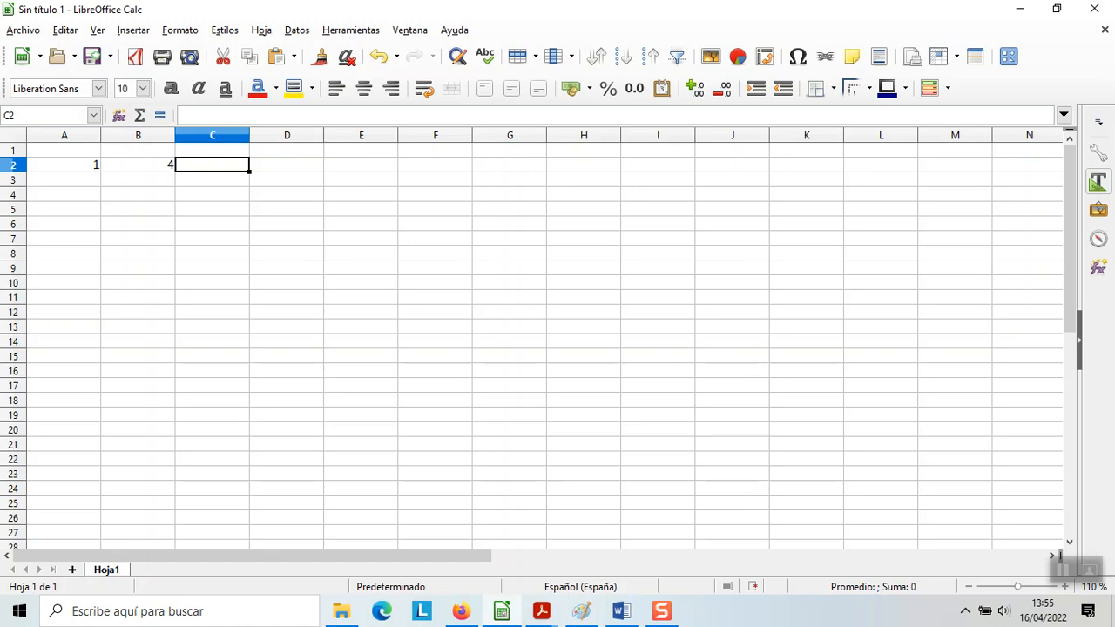
text(=)
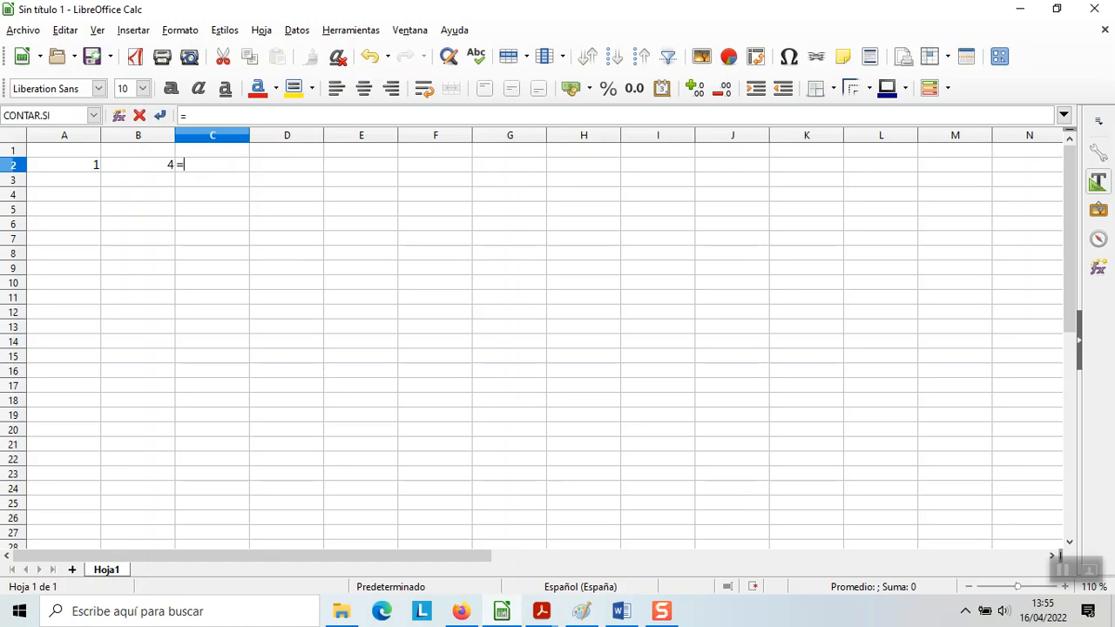
text(1*4)
key(Return)
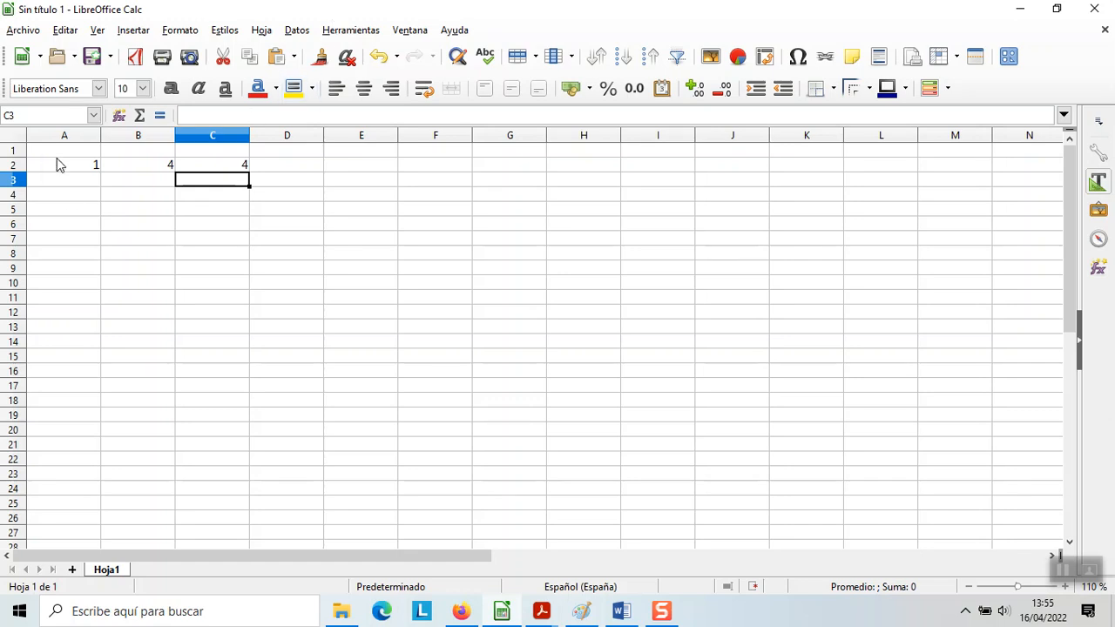
- Replace the numbers in row 2, setting A2 to 3 and B2 to 5
click(84, 167)
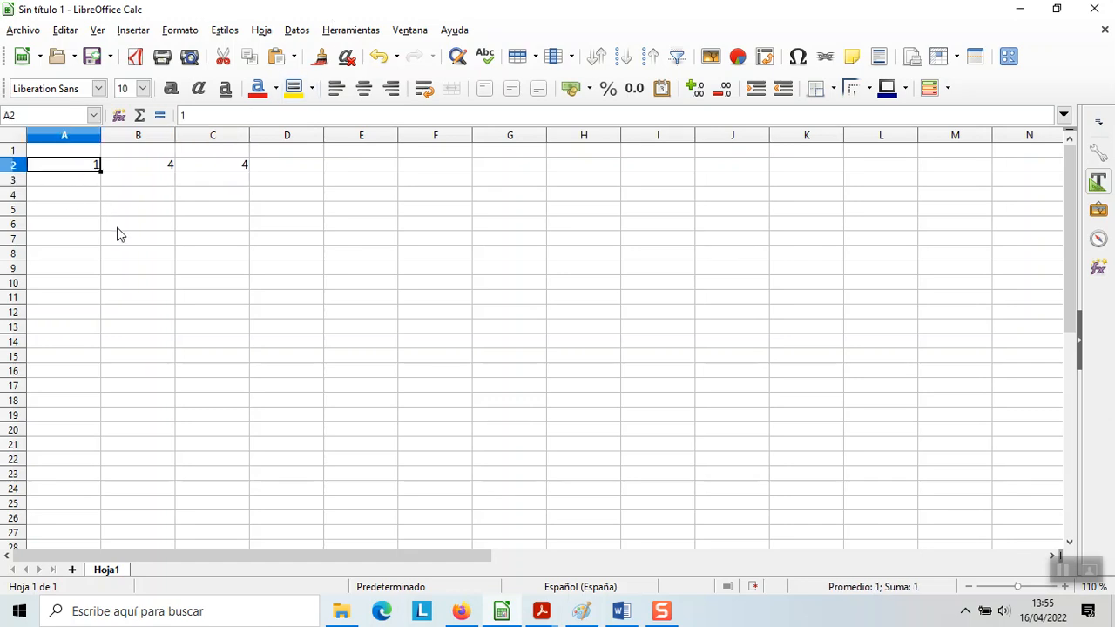
text(3)
click(142, 167)
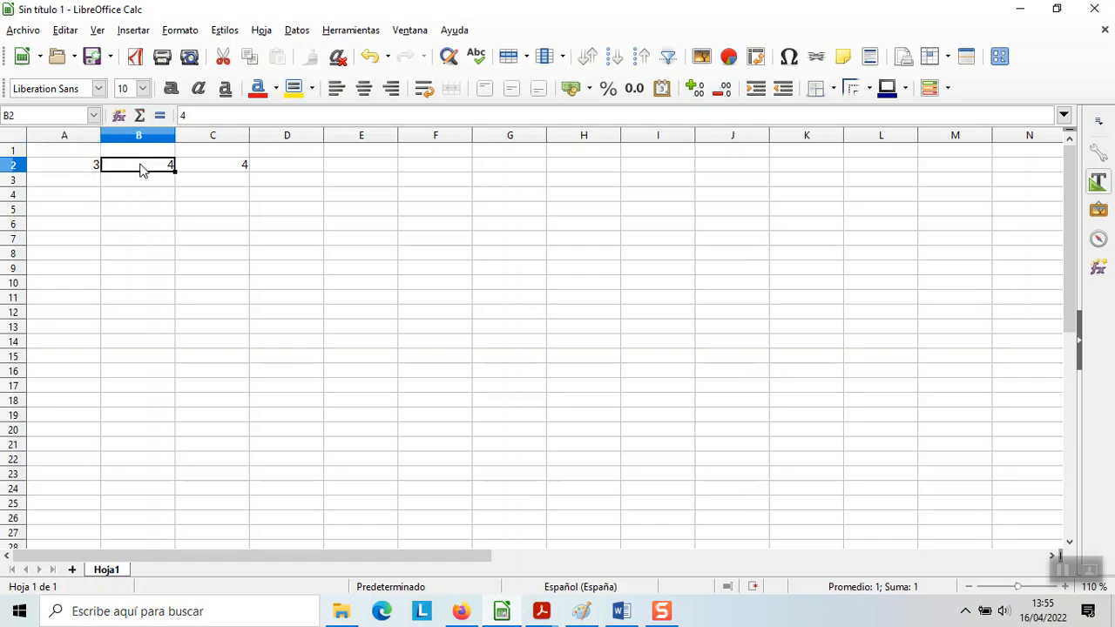
text(5)
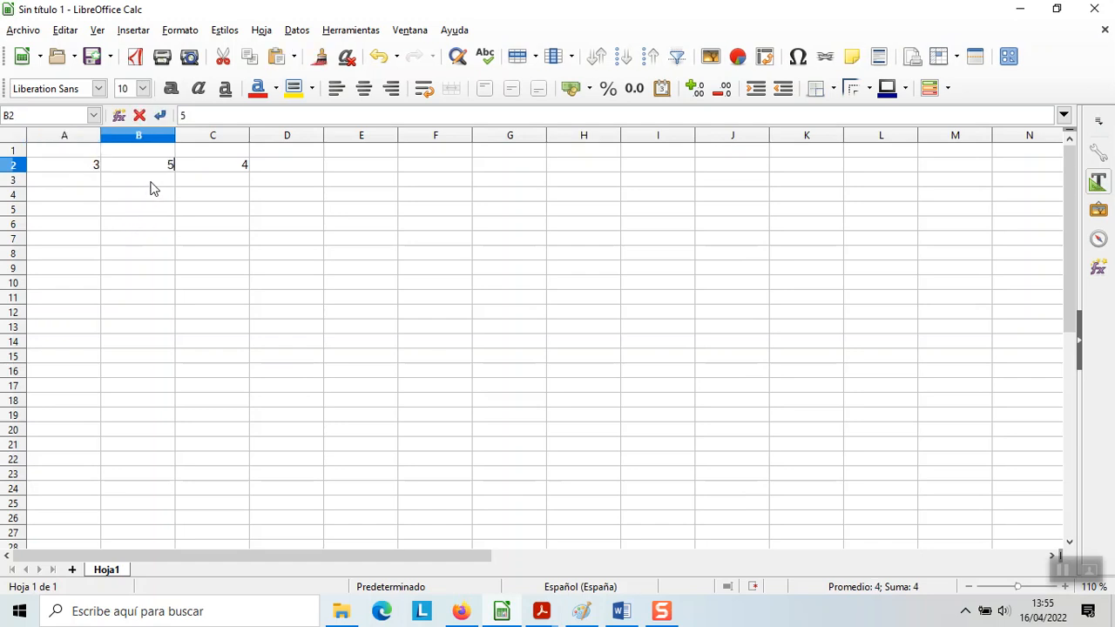
key(Return)
- Replace the formula in C2 with the cell-reference product =A2*B2, leaving cell C3 empty
click(217, 178)
click(222, 167)
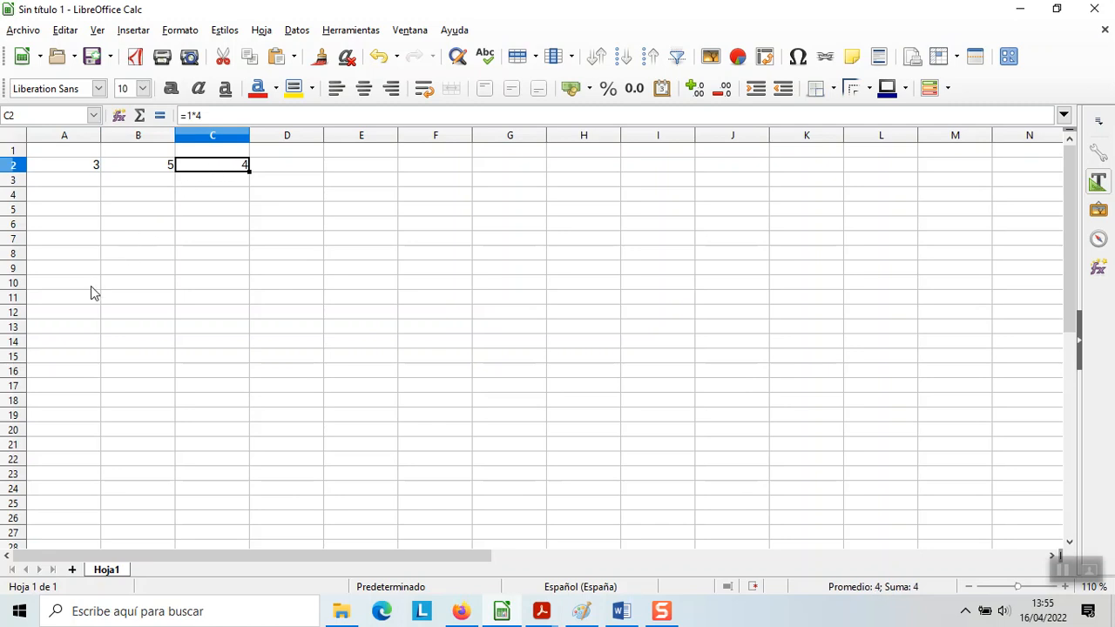
text(=)
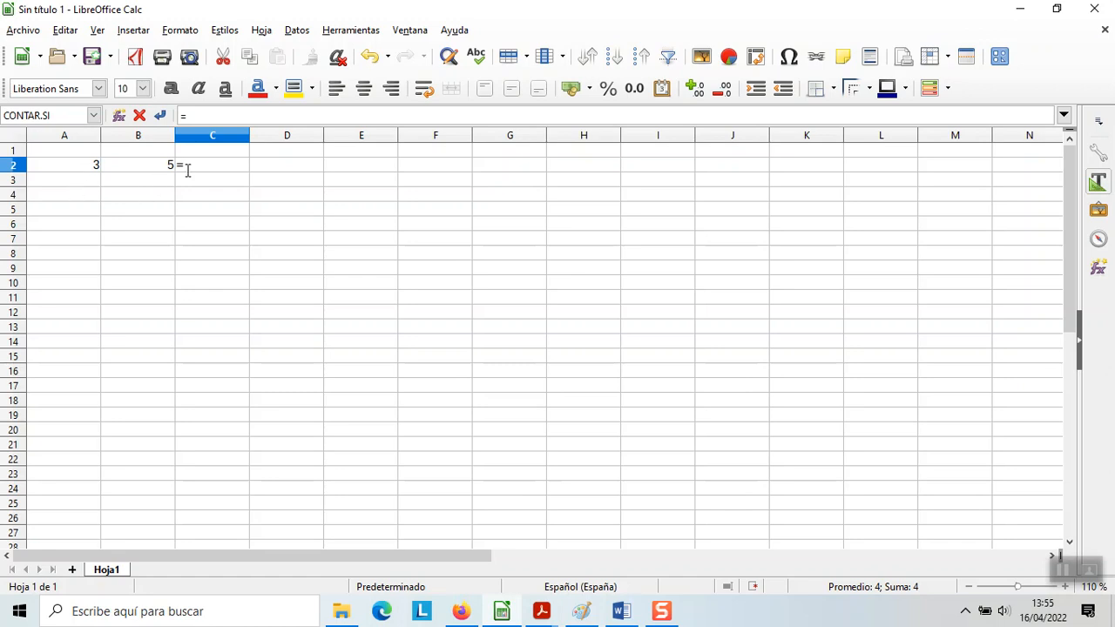
click(77, 171)
text(*)
click(152, 172)
key(Return)
text(4)
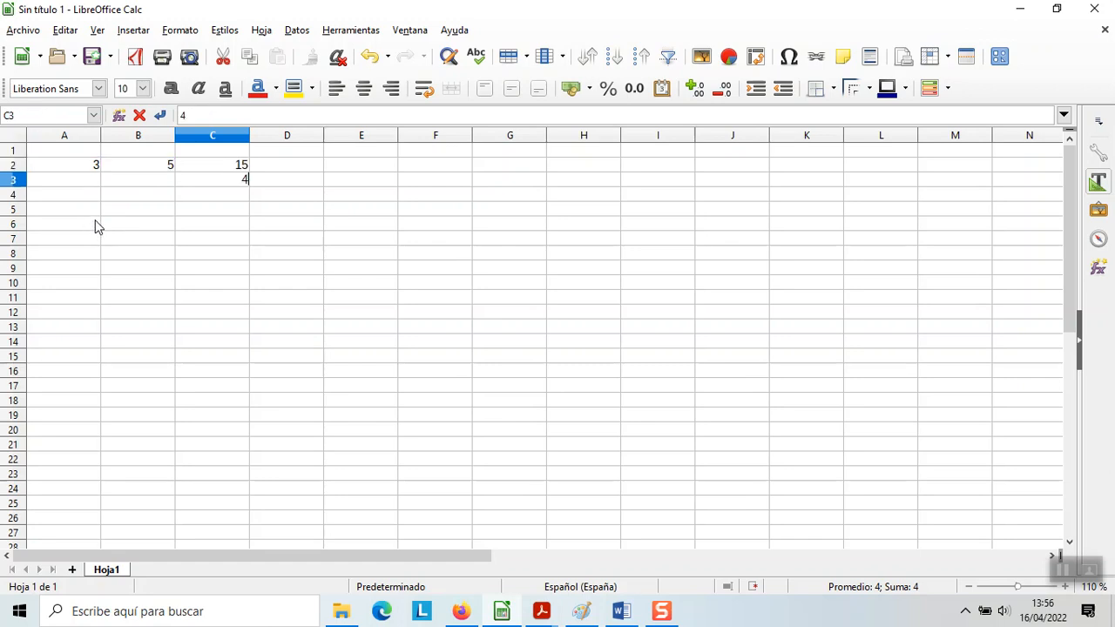
key(BackSpace)
key(Return)
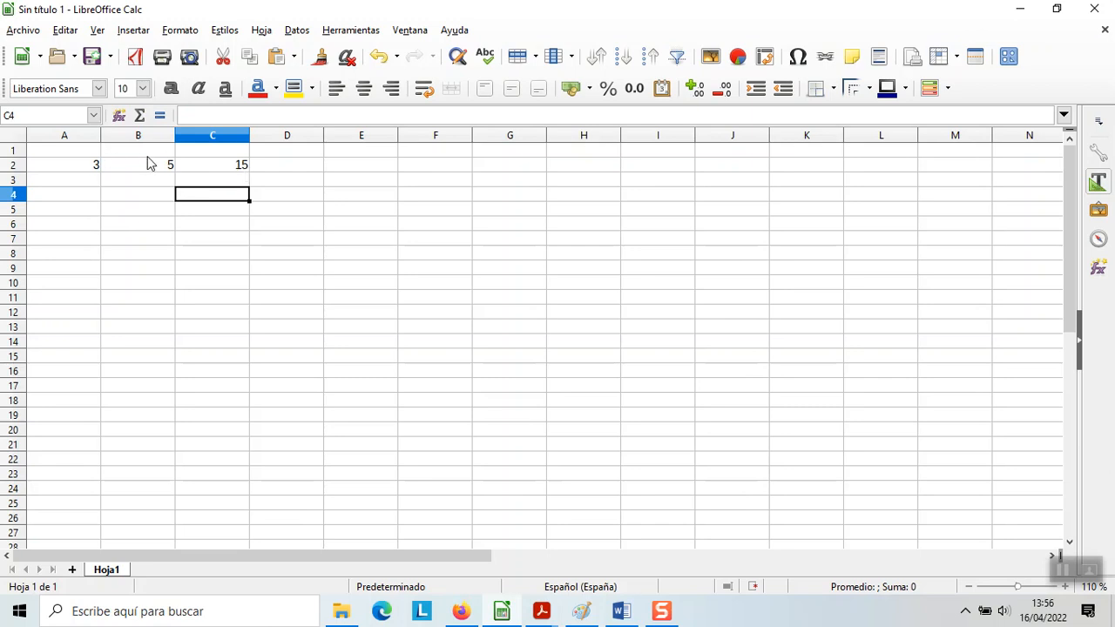
- Set cell A2 to 7 and review the cell references used by the formula in C2
click(209, 168)
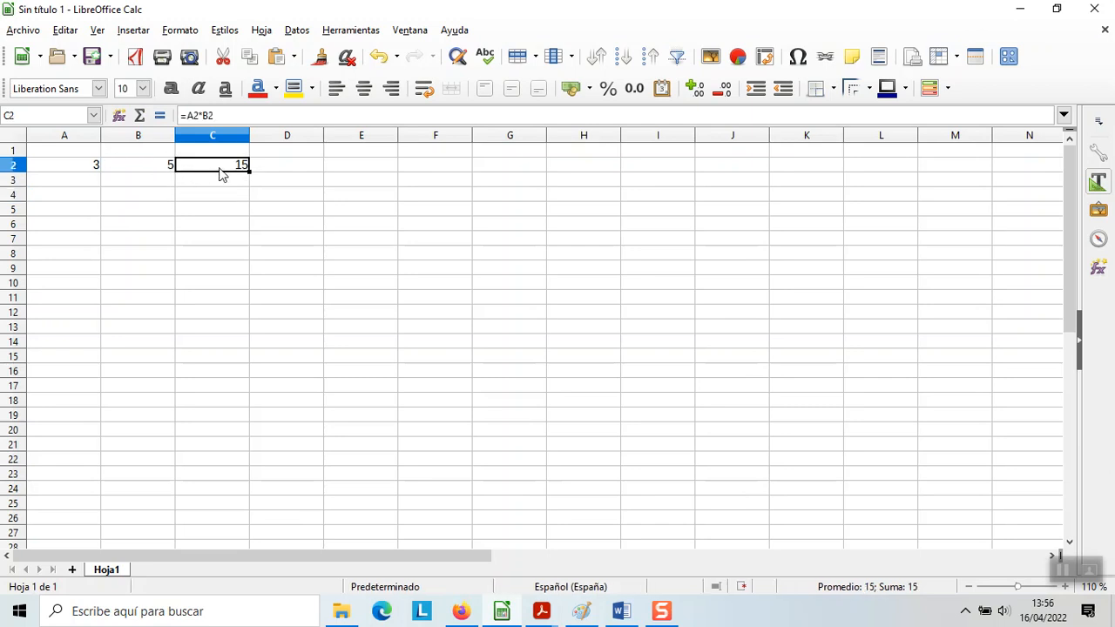
double_click(221, 174)
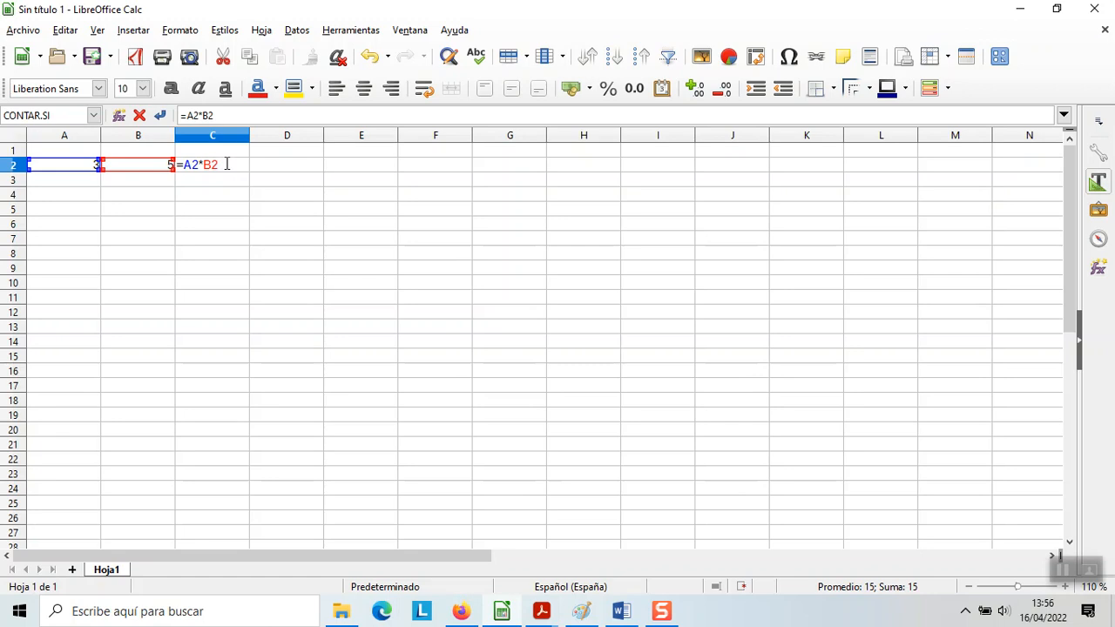
key(Return)
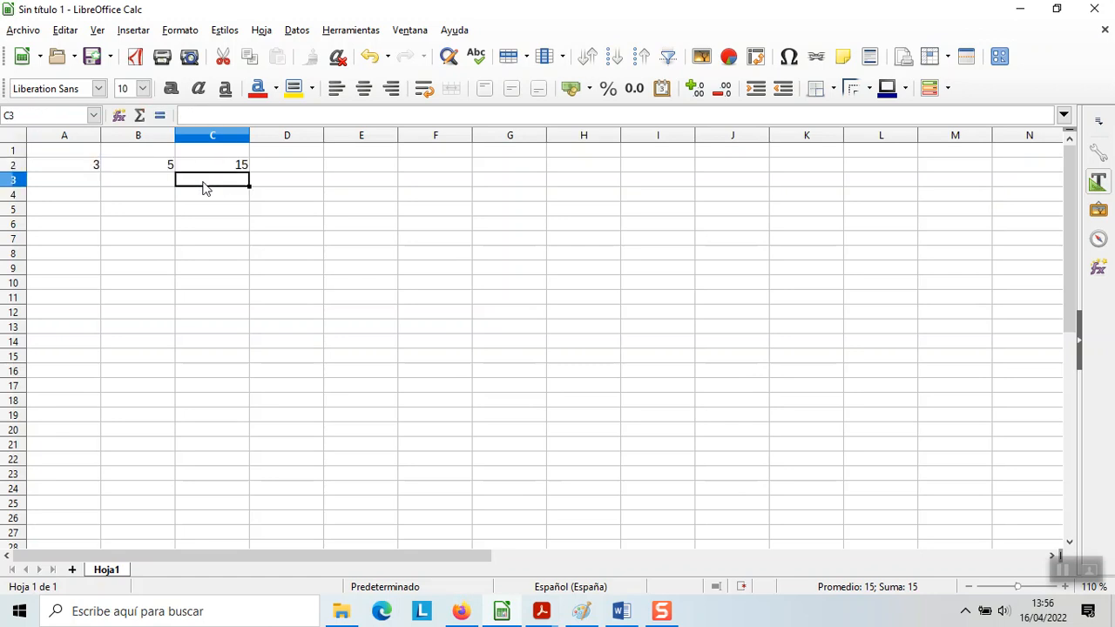
click(88, 165)
text(7)
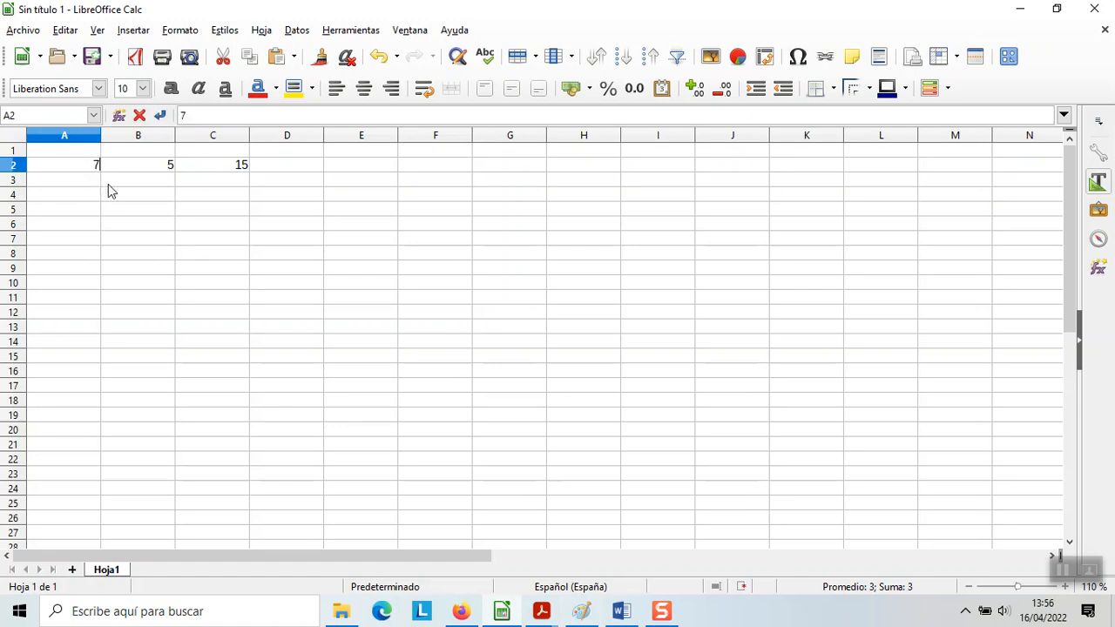
key(Return)
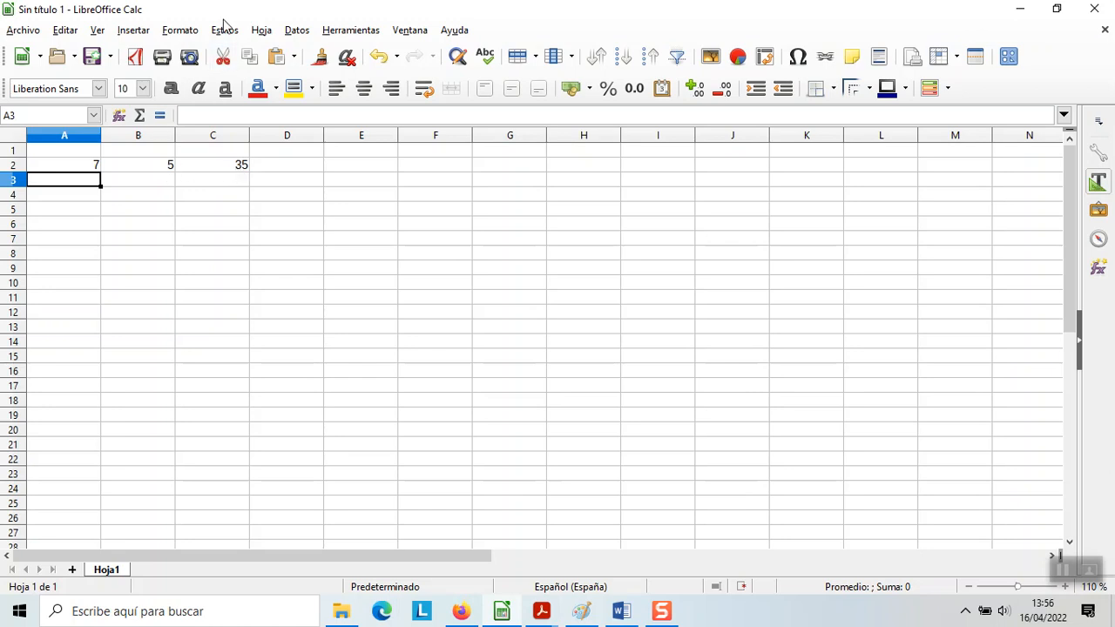
click(211, 170)
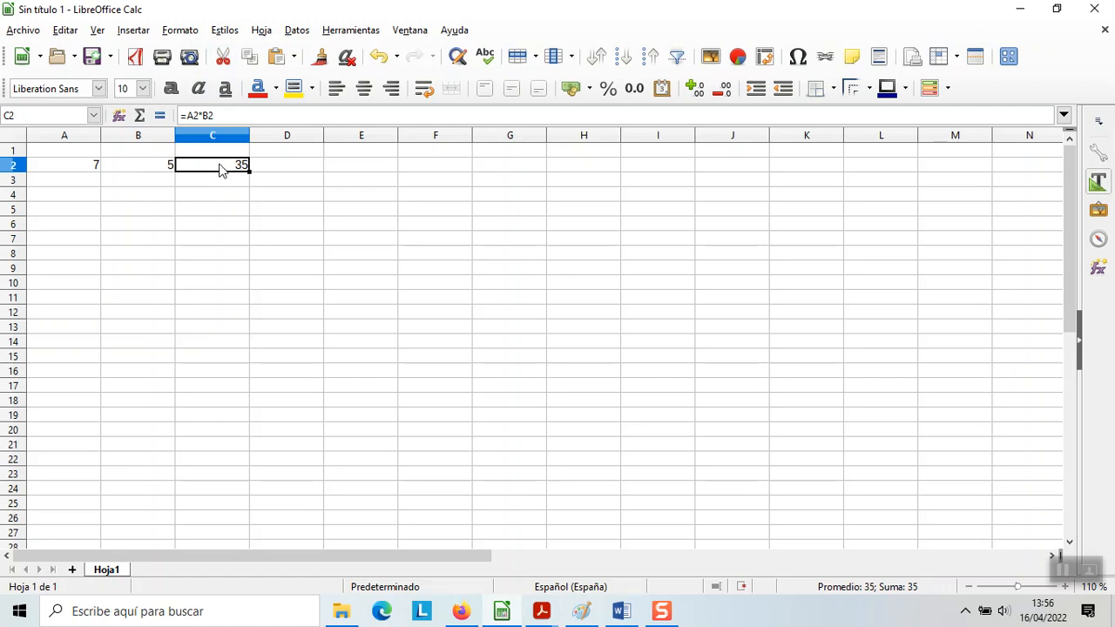
double_click(220, 169)
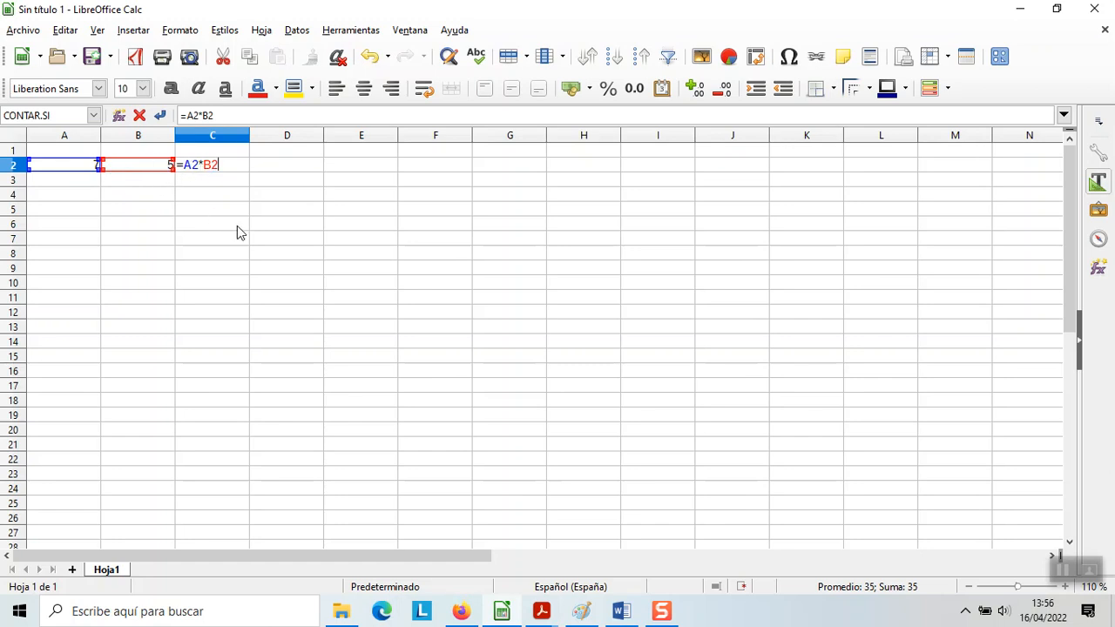
key(Return)
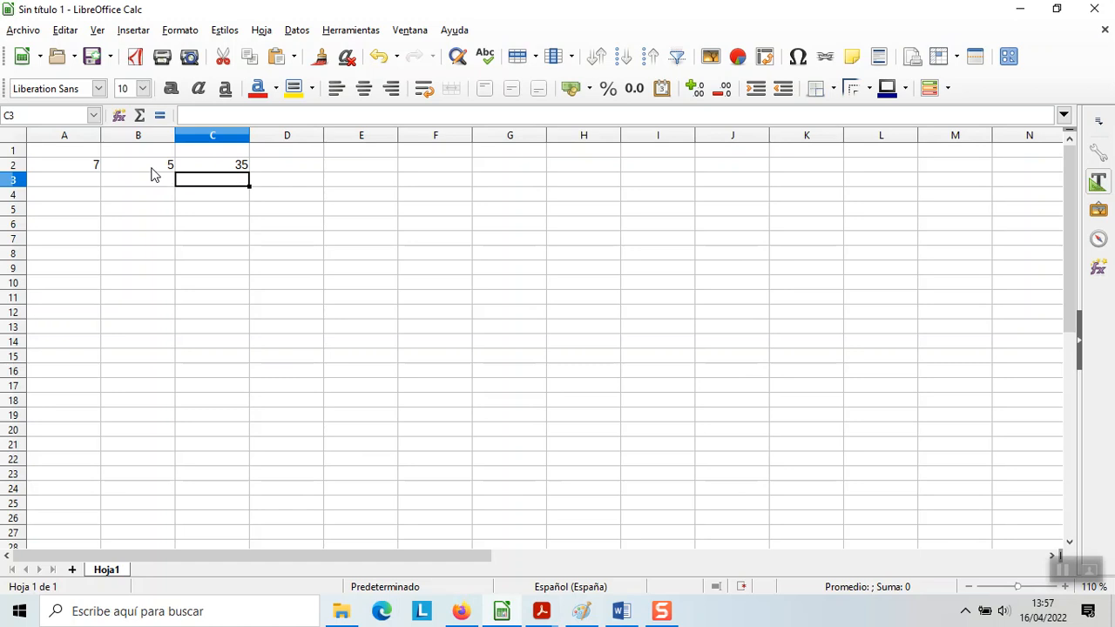
- Enter 8 in cell A3 and extend the number series from A2:A3 down to A10
click(82, 168)
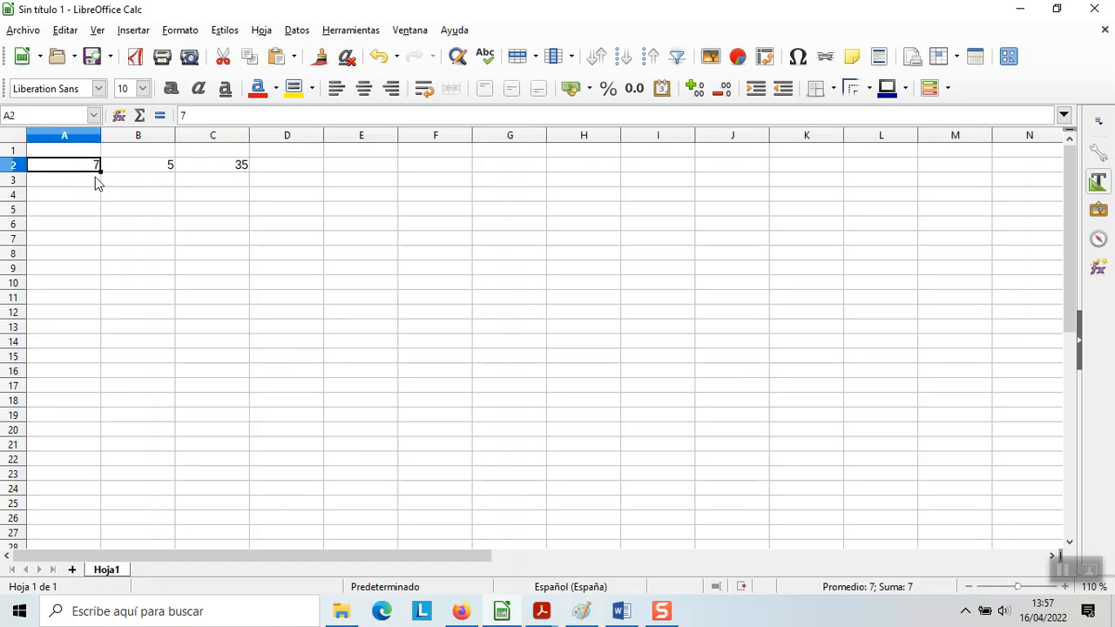
click(88, 184)
text(8)
key(Return)
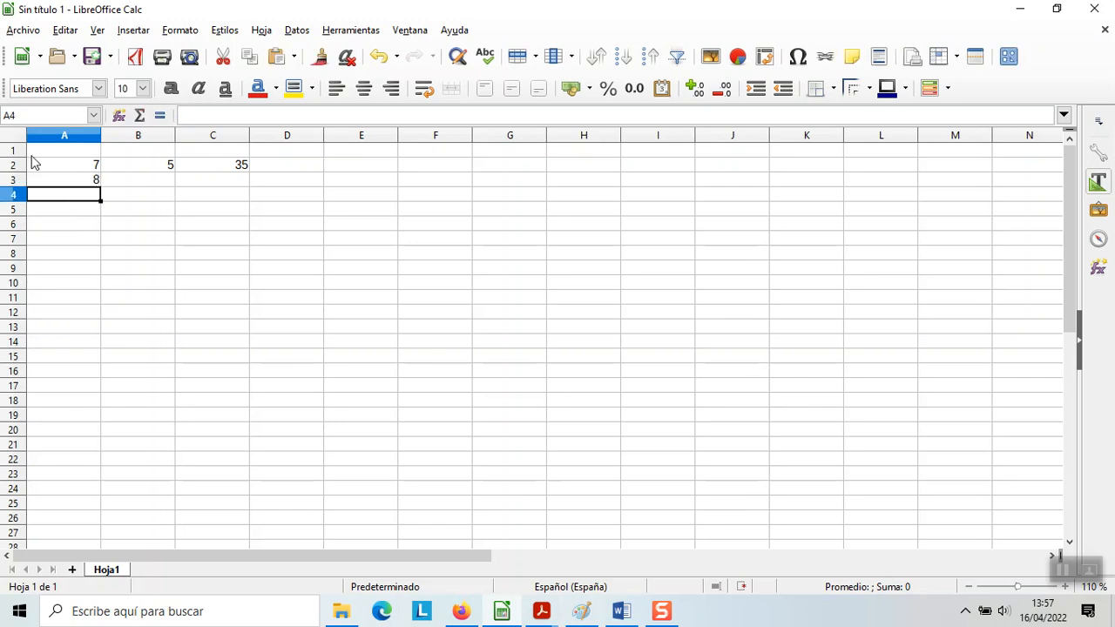
drag(61, 172, 61, 186)
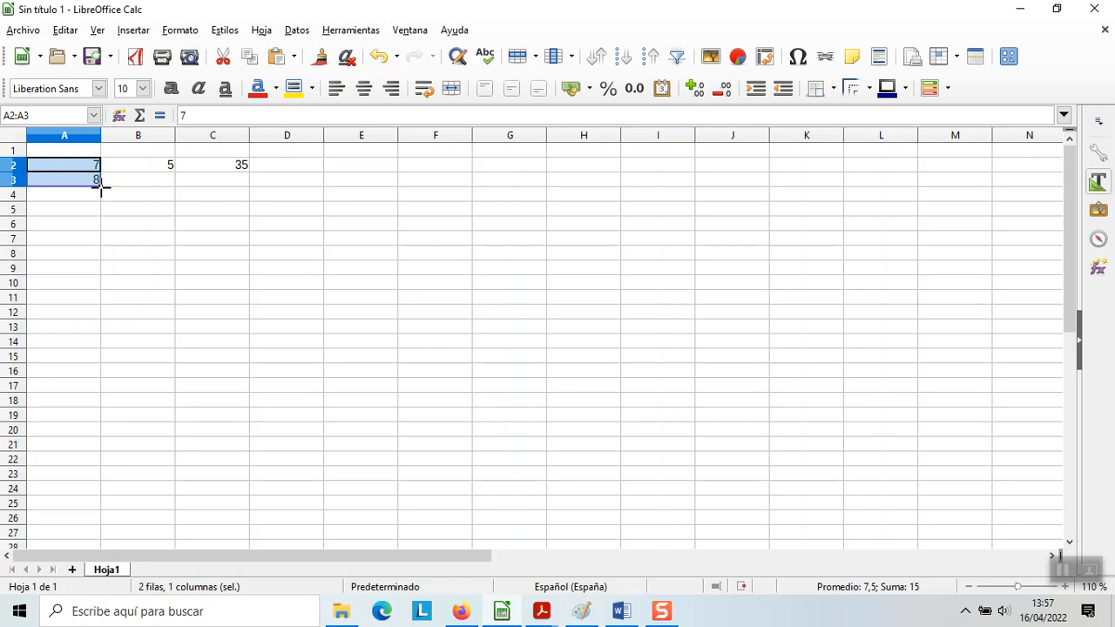
drag(100, 191, 81, 284)
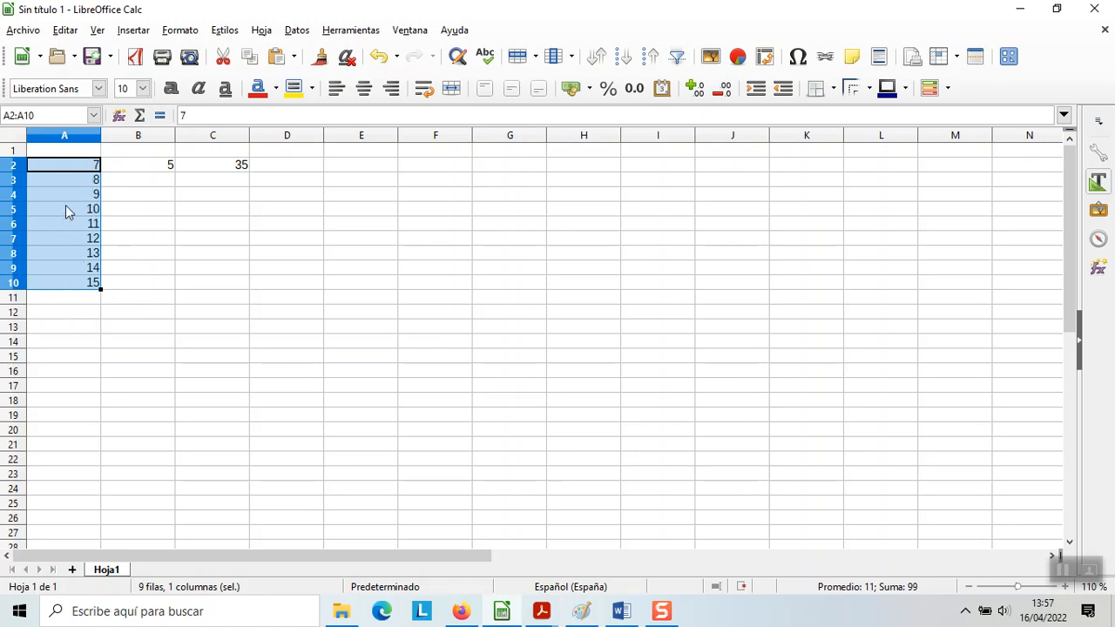
- Extend the number series in column B from B2 down to B10
click(84, 169)
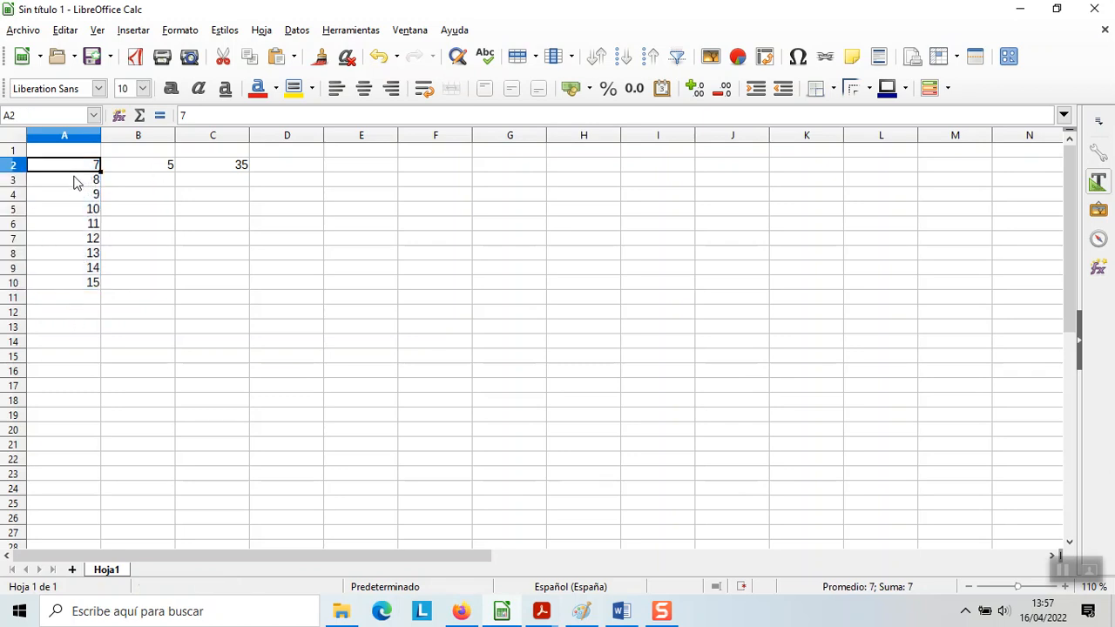
click(148, 169)
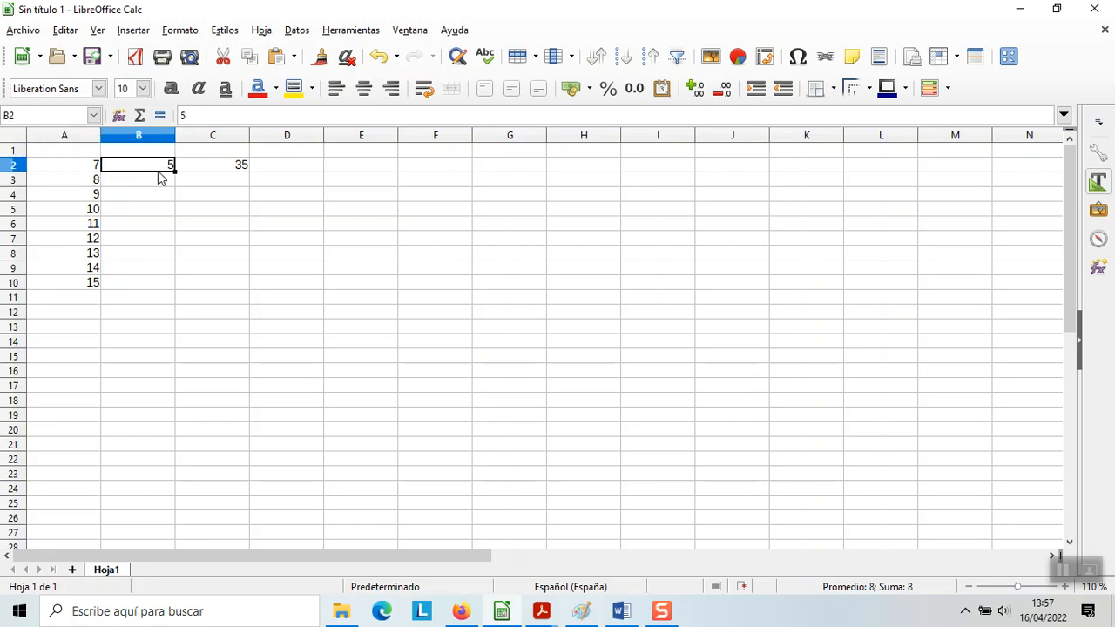
drag(174, 172, 156, 288)
click(116, 300)
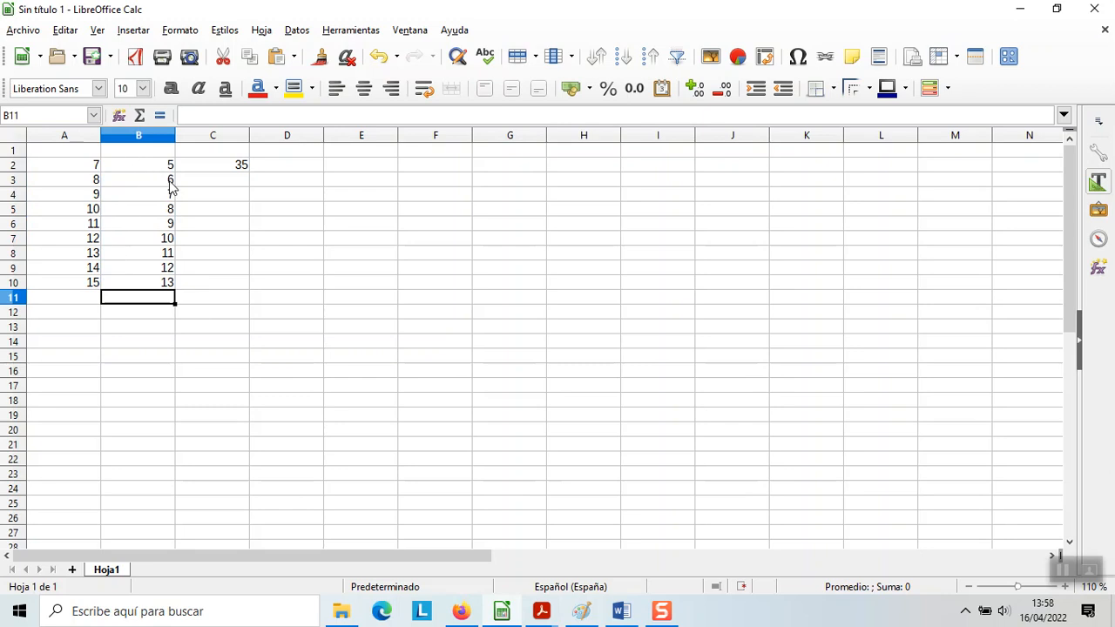
- Copy the product formula in C2 down to C10 and check the cell references in the copied formula in C3
click(212, 168)
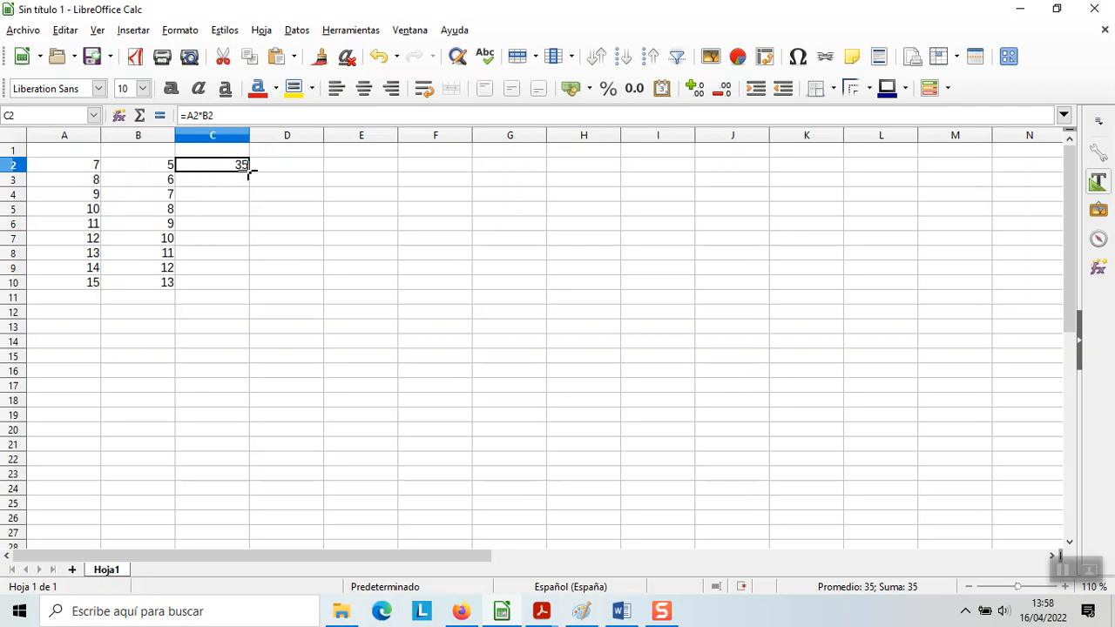
drag(250, 172, 233, 293)
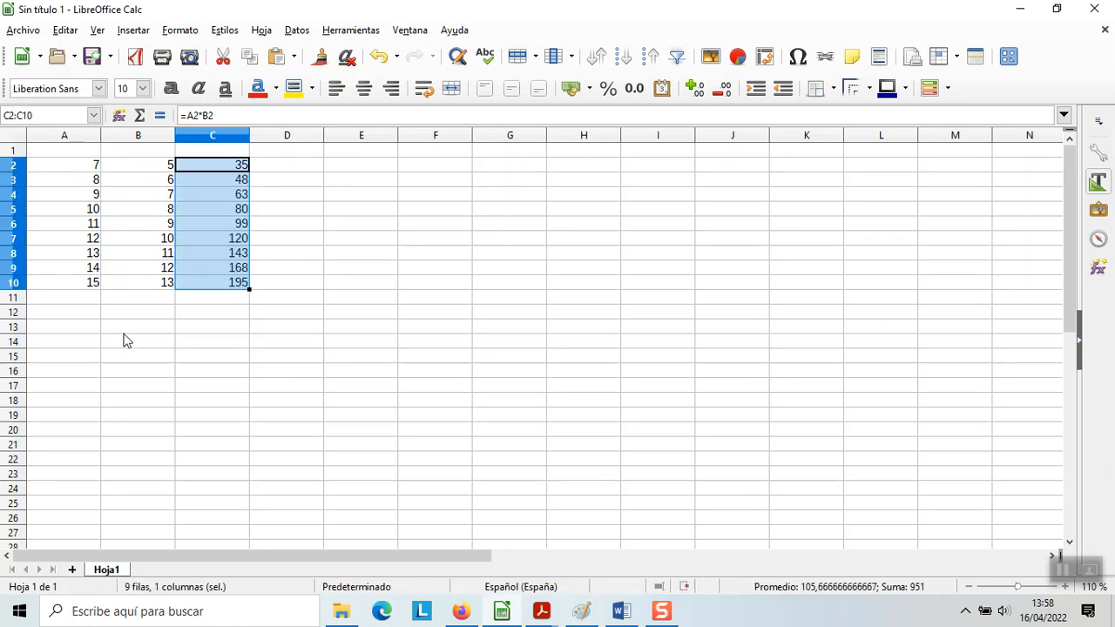
click(217, 283)
click(219, 183)
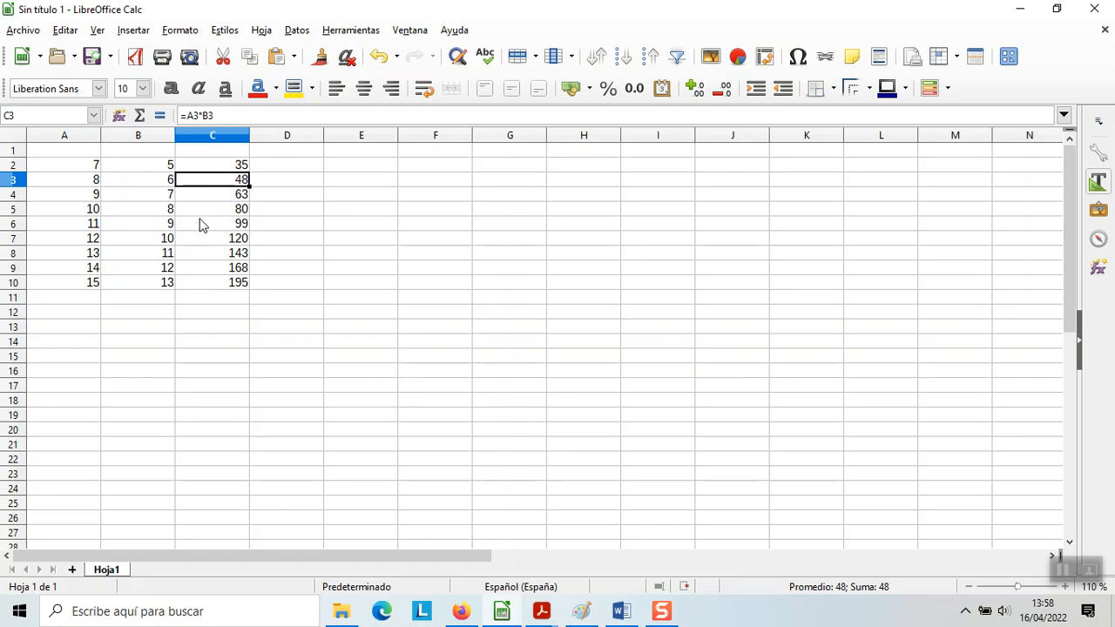
click(218, 303)
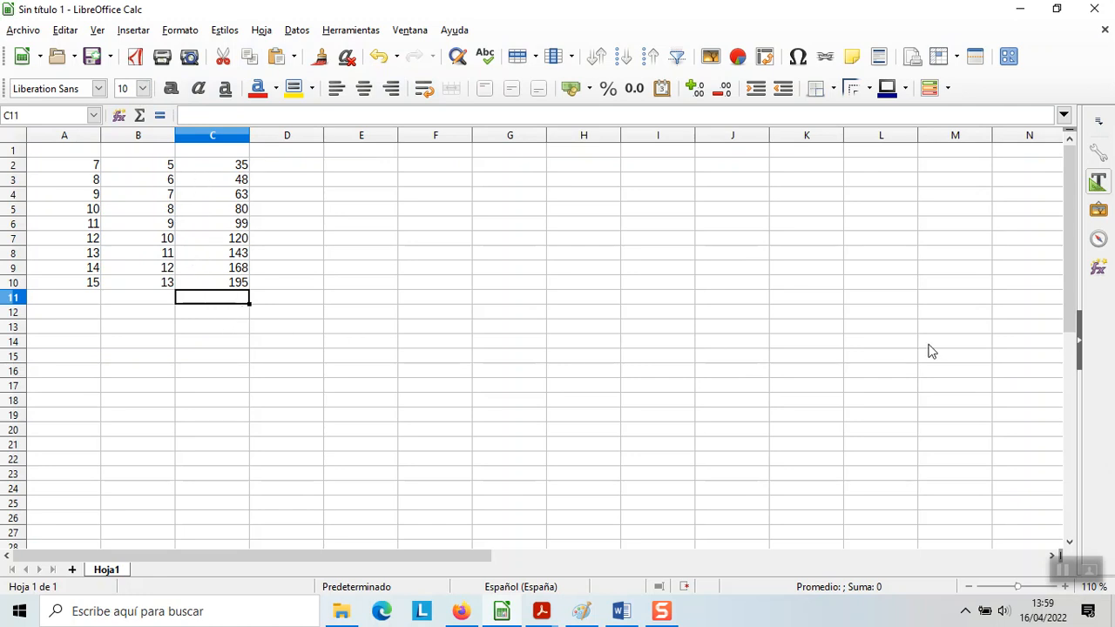
- Add up the products in C2:C10 with the Suma function, placing the total in C11
drag(239, 166, 236, 284)
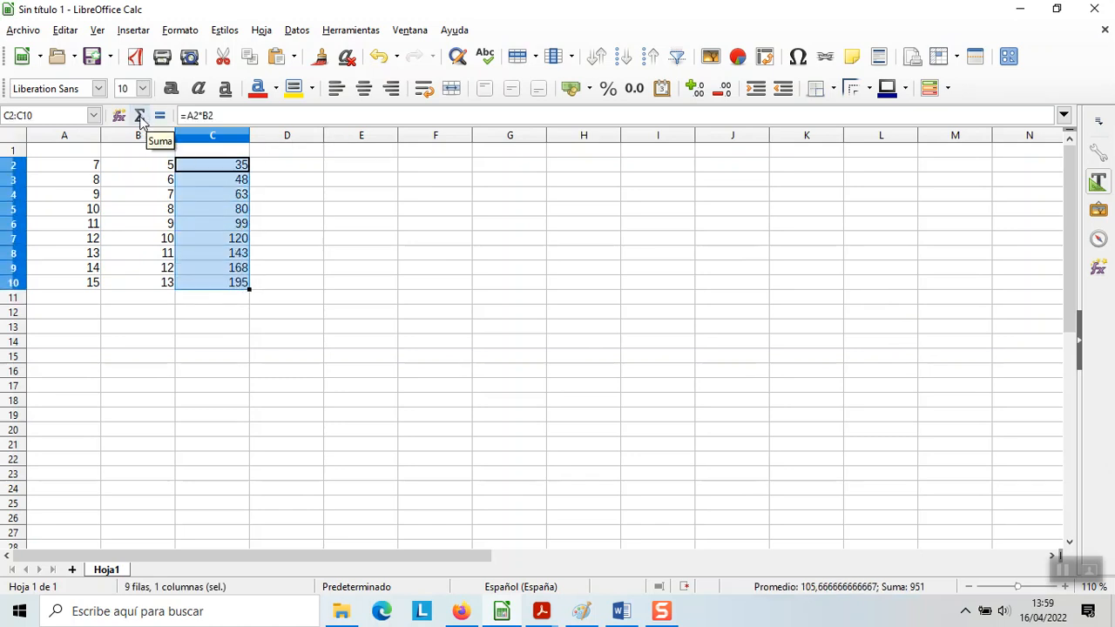
click(140, 116)
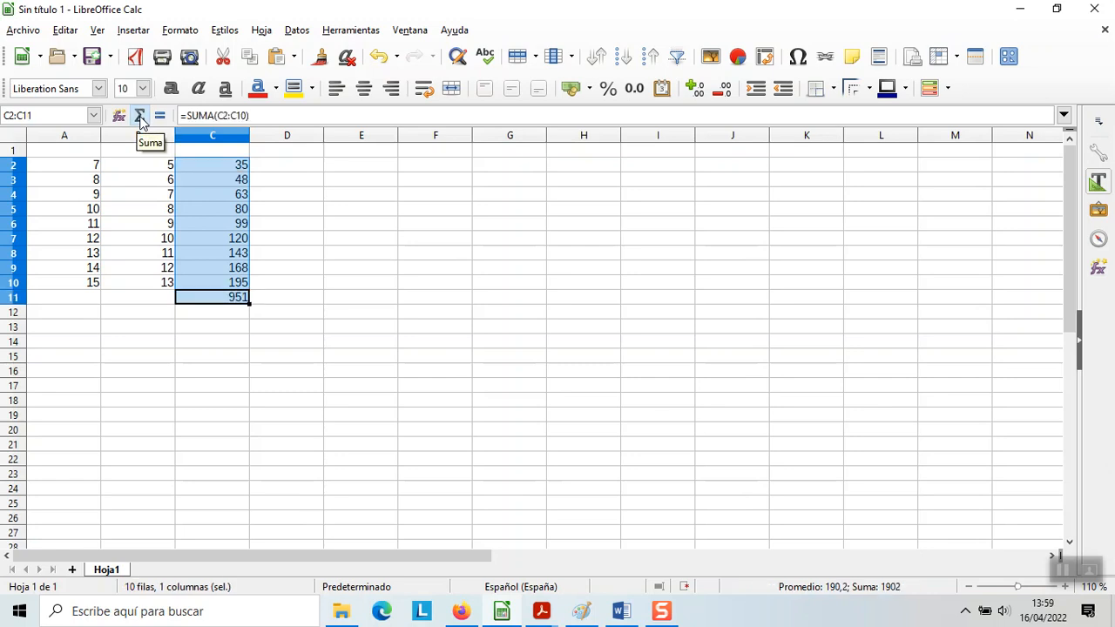
click(217, 303)
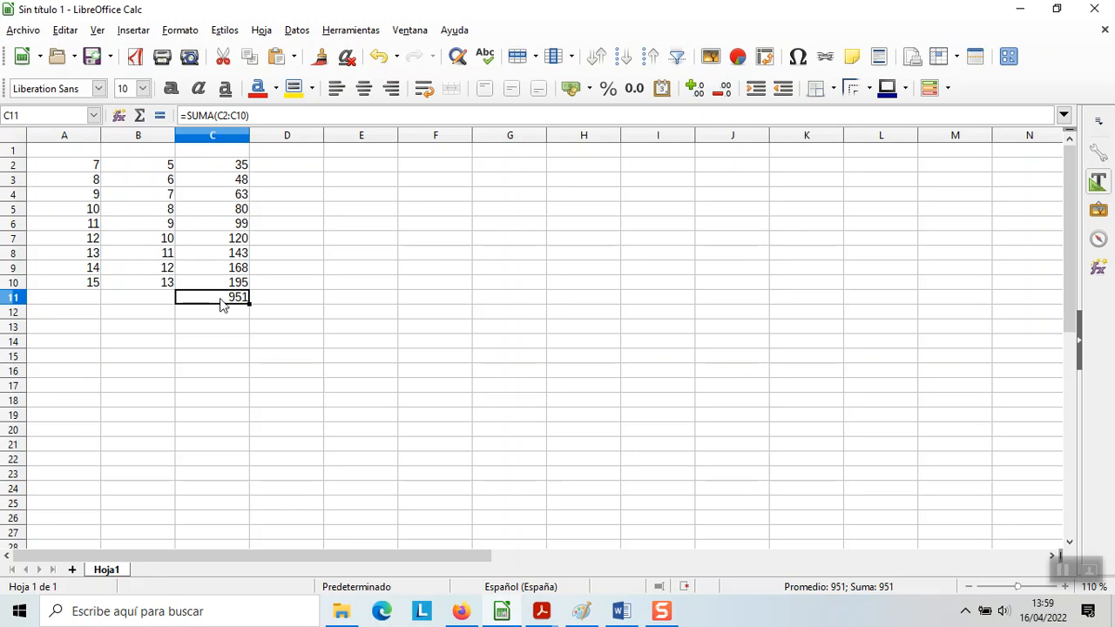
- Enter the formula =C2/C11 in cell D2 to divide the first product by the total
click(280, 167)
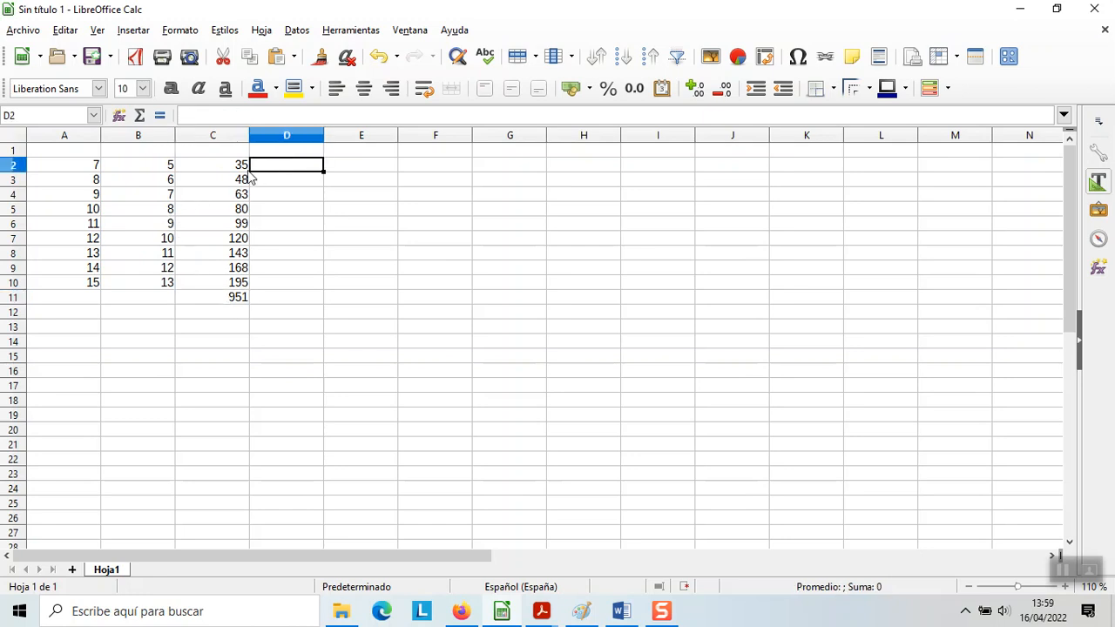
text(=)
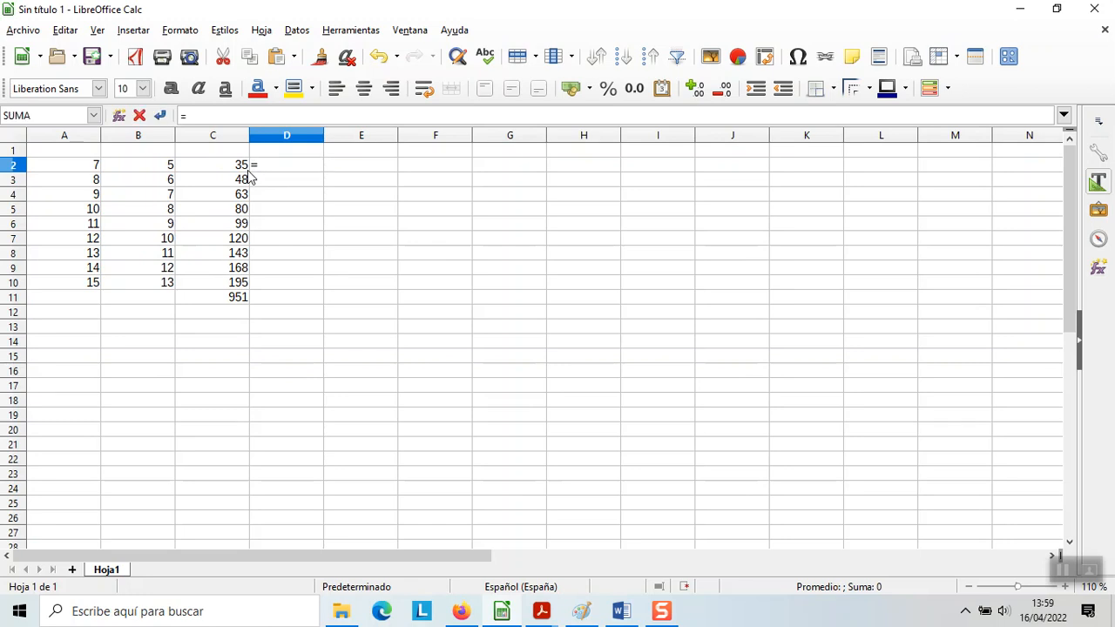
click(230, 169)
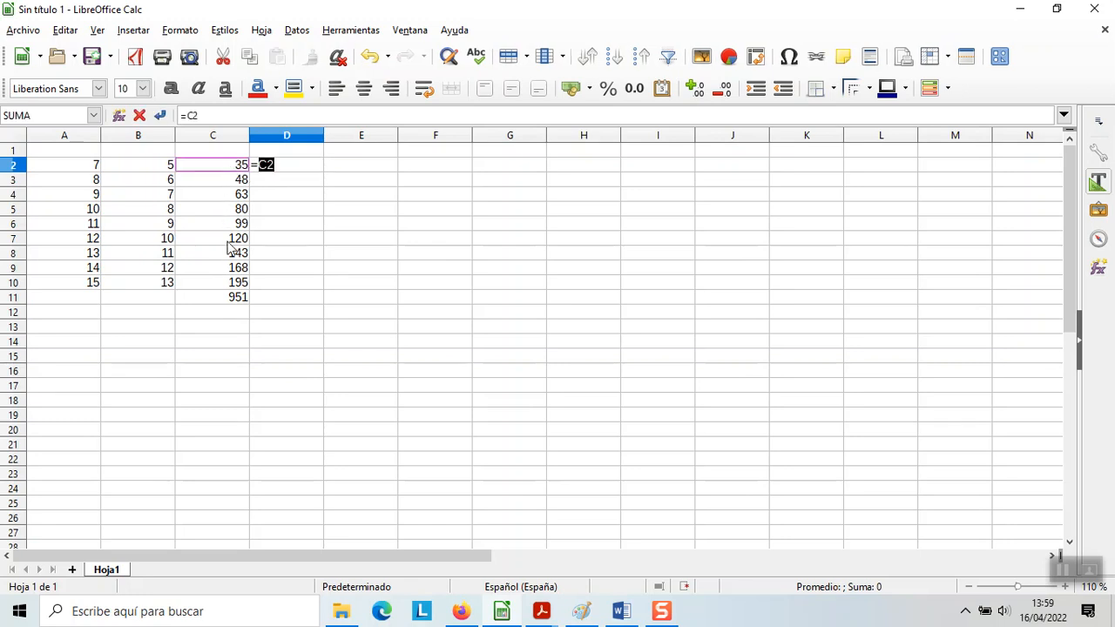
text(/)
click(226, 299)
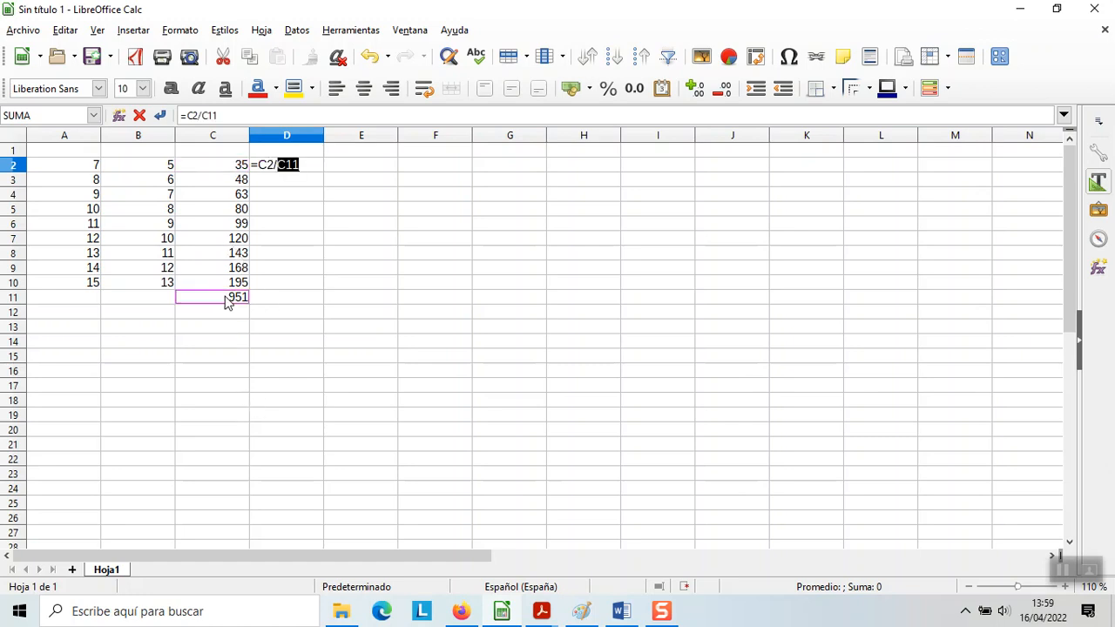
key(Return)
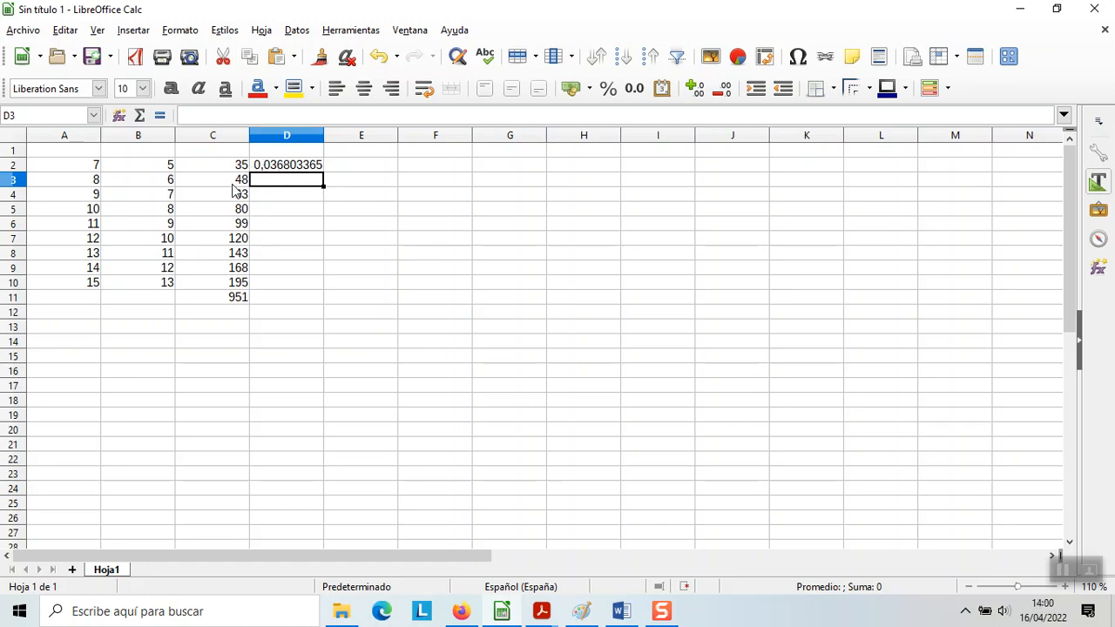
- In the cell format settings for D2, compare the Número and Porcentaje categories and choose Porcentaje
click(304, 172)
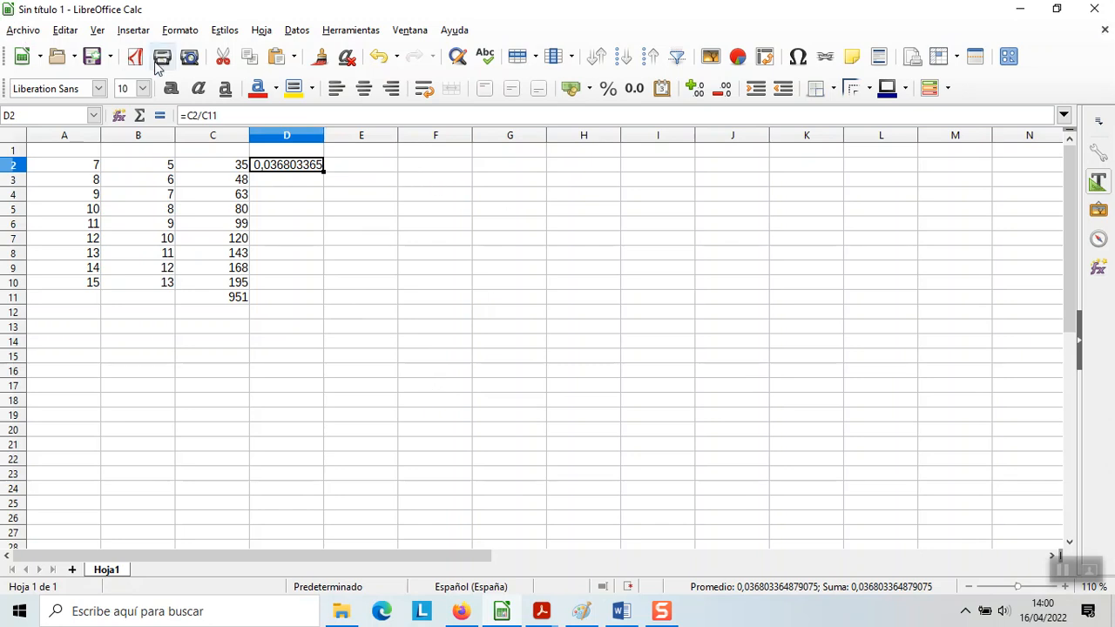
click(183, 31)
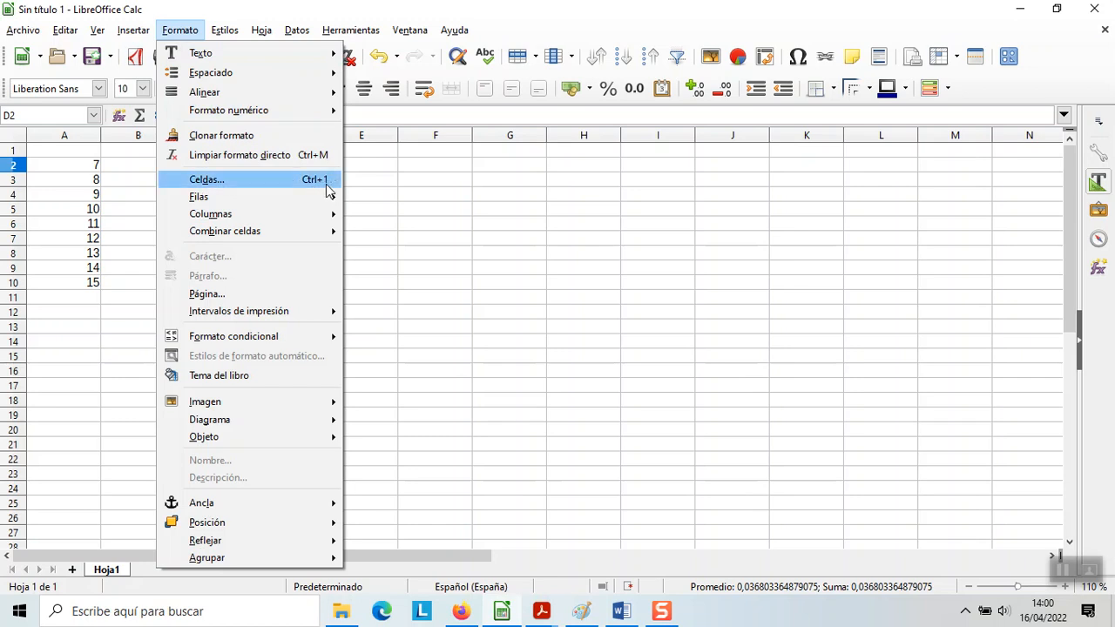
key(Escape)
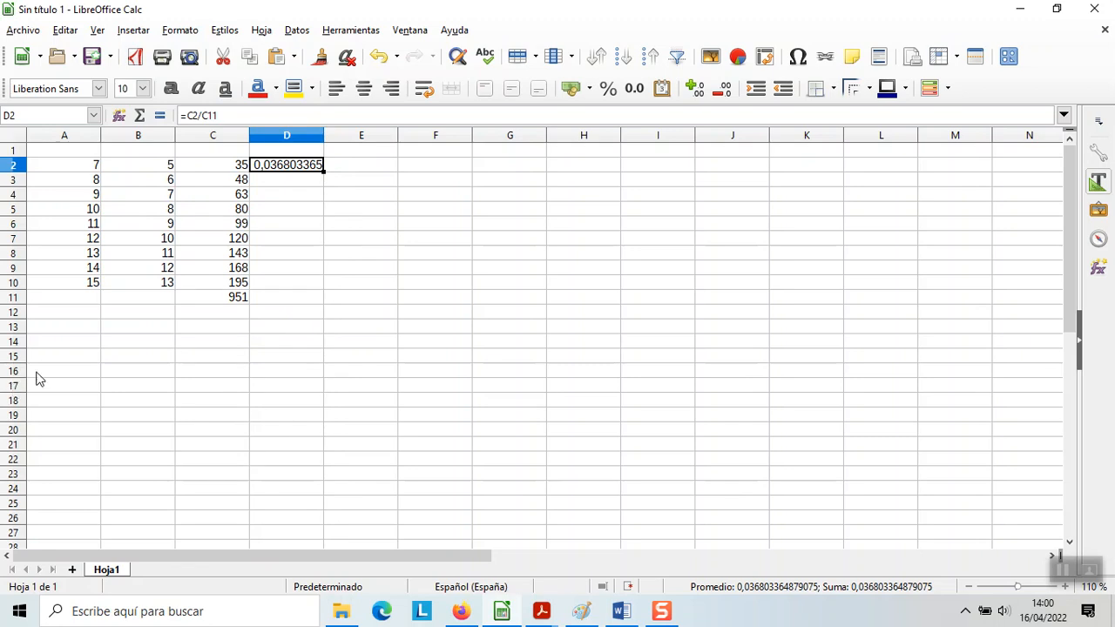
key(ctrl+1)
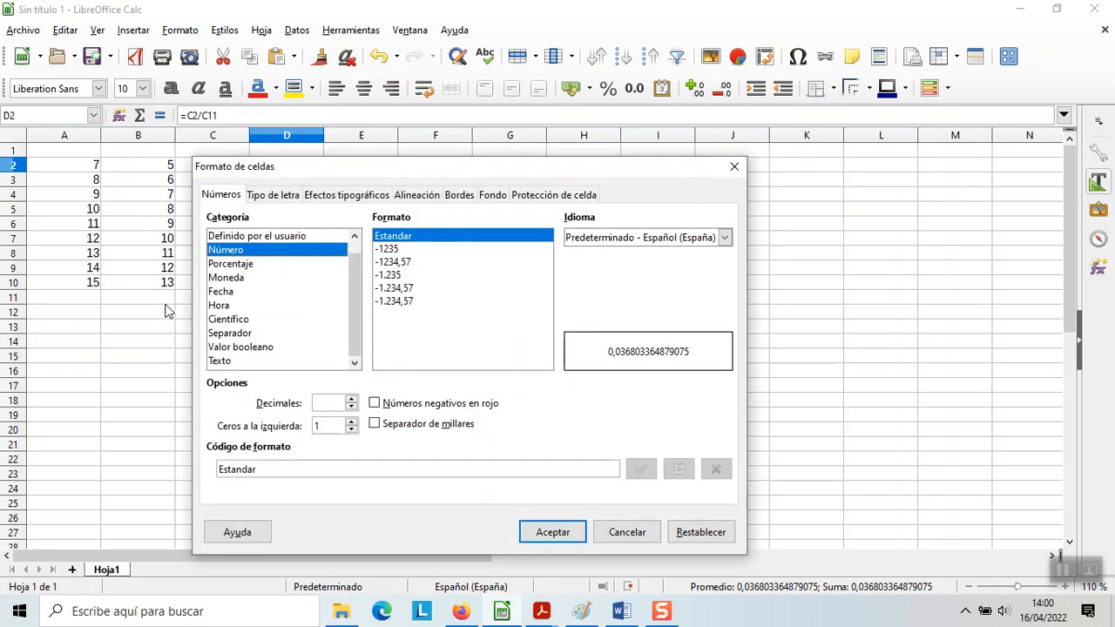
click(223, 266)
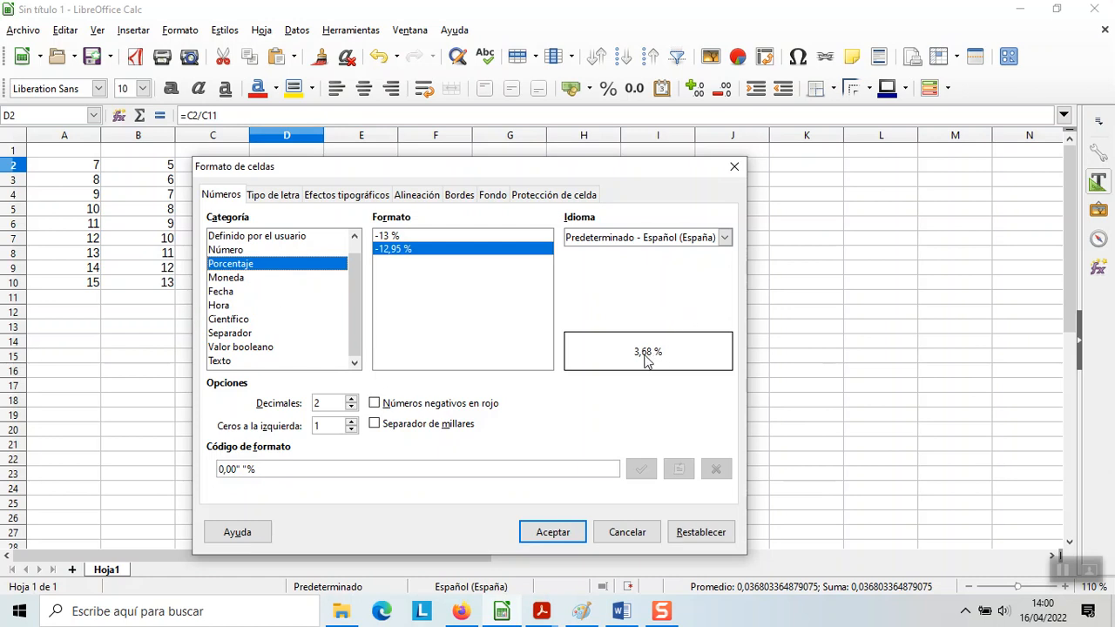
click(236, 251)
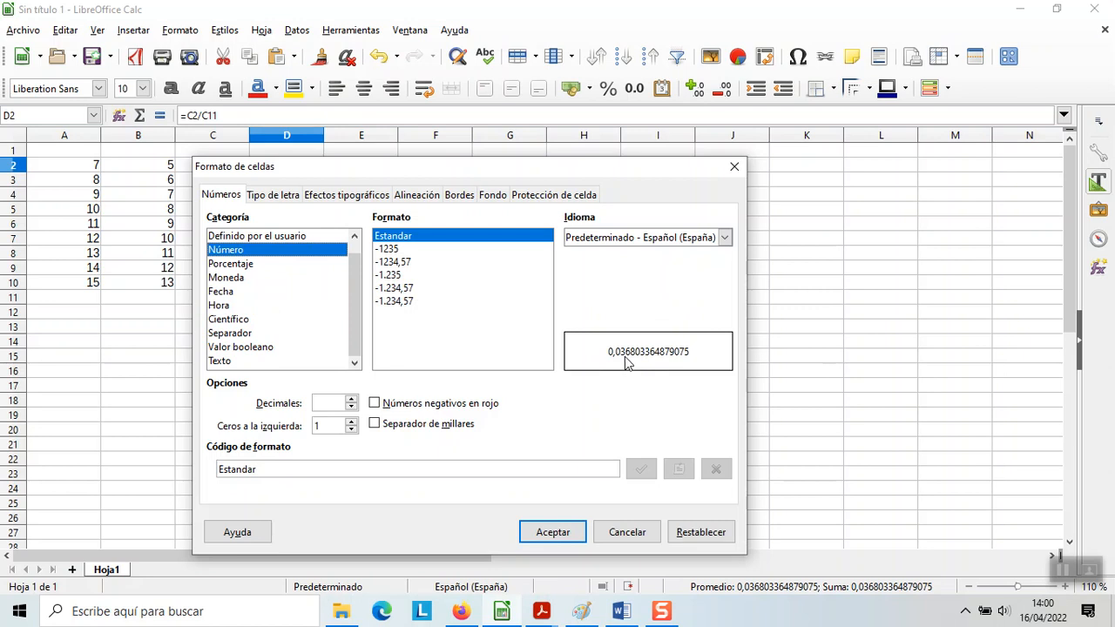
click(240, 264)
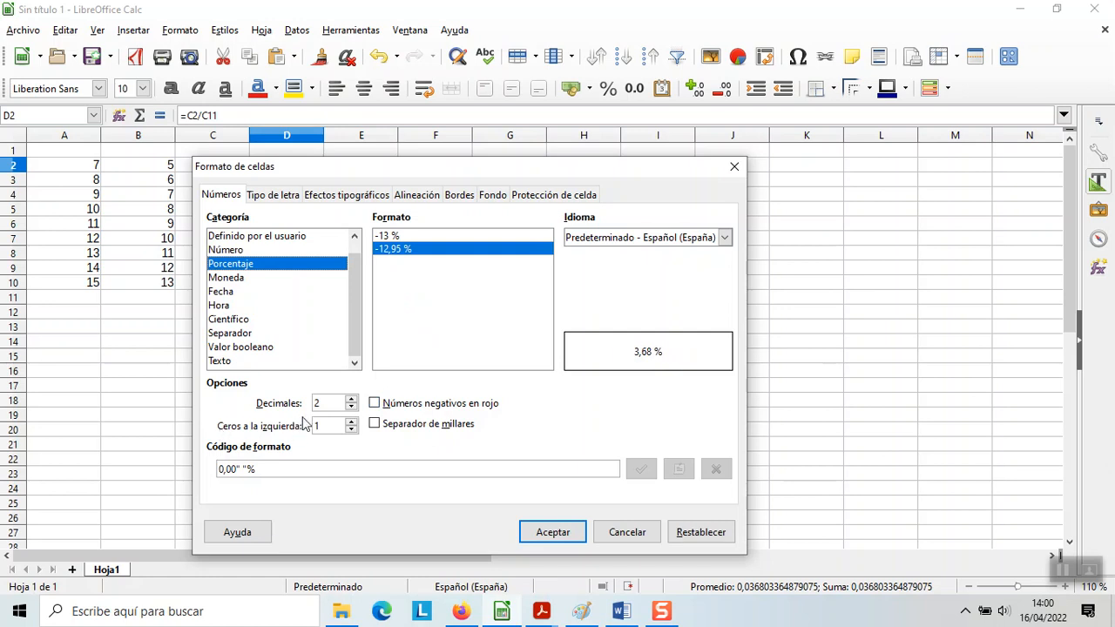
- Try different decimal counts for D2's percentage format and apply it with 2 decimals
click(352, 410)
click(352, 407)
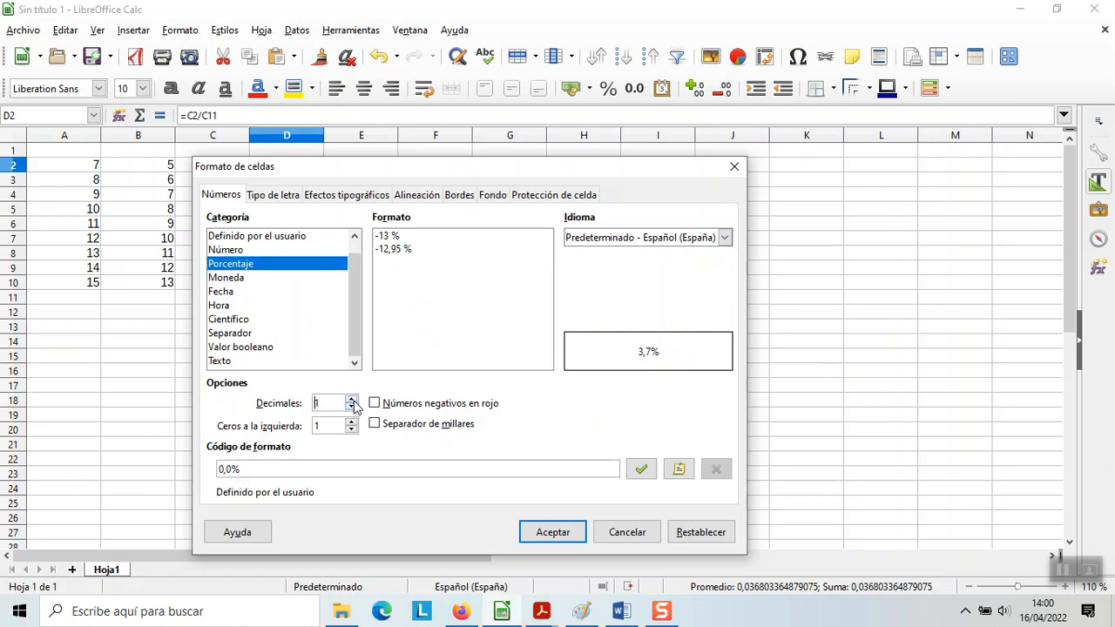
click(353, 399)
click(353, 399)
click(353, 400)
click(351, 410)
click(351, 410)
click(579, 532)
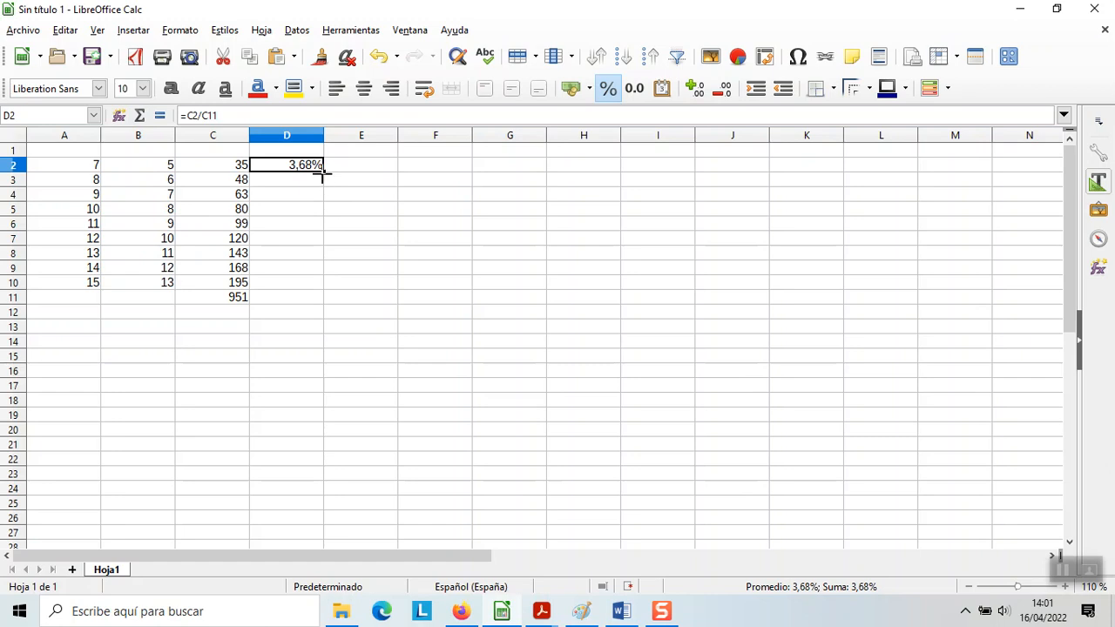
- Copy the percentage formula in D2 down to D10 and inspect the cells referenced by the formula in D3
drag(321, 173, 310, 300)
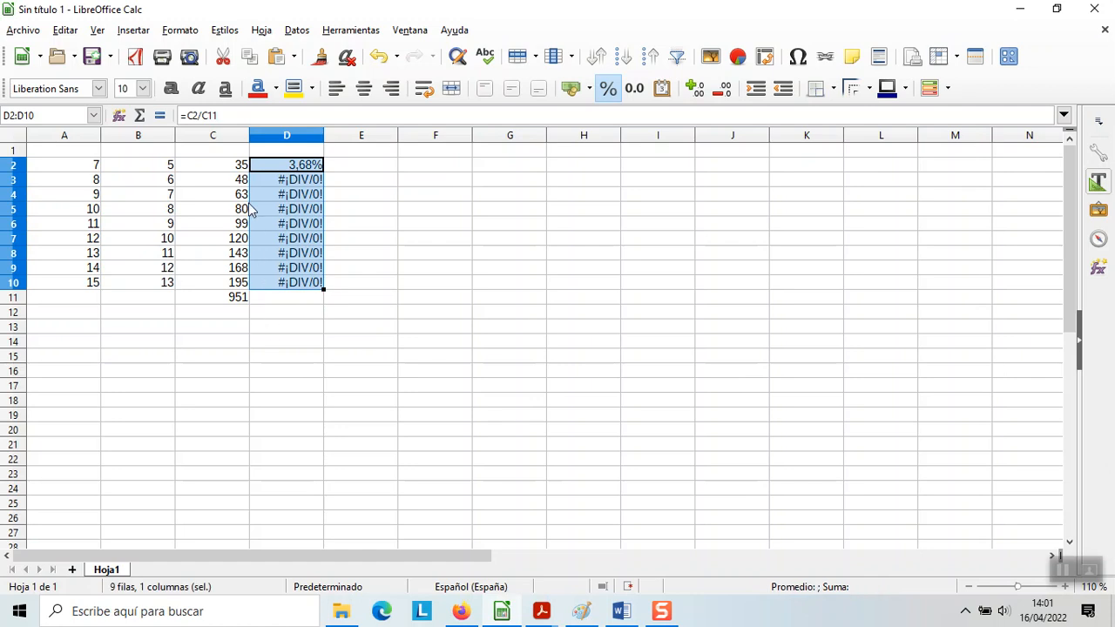
click(303, 180)
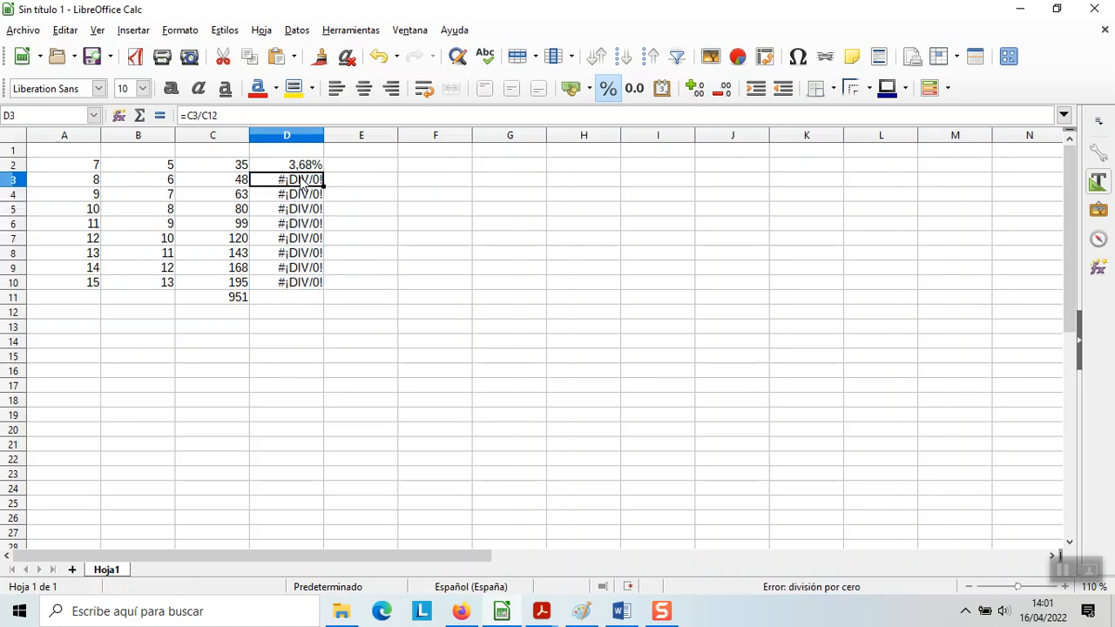
double_click(279, 180)
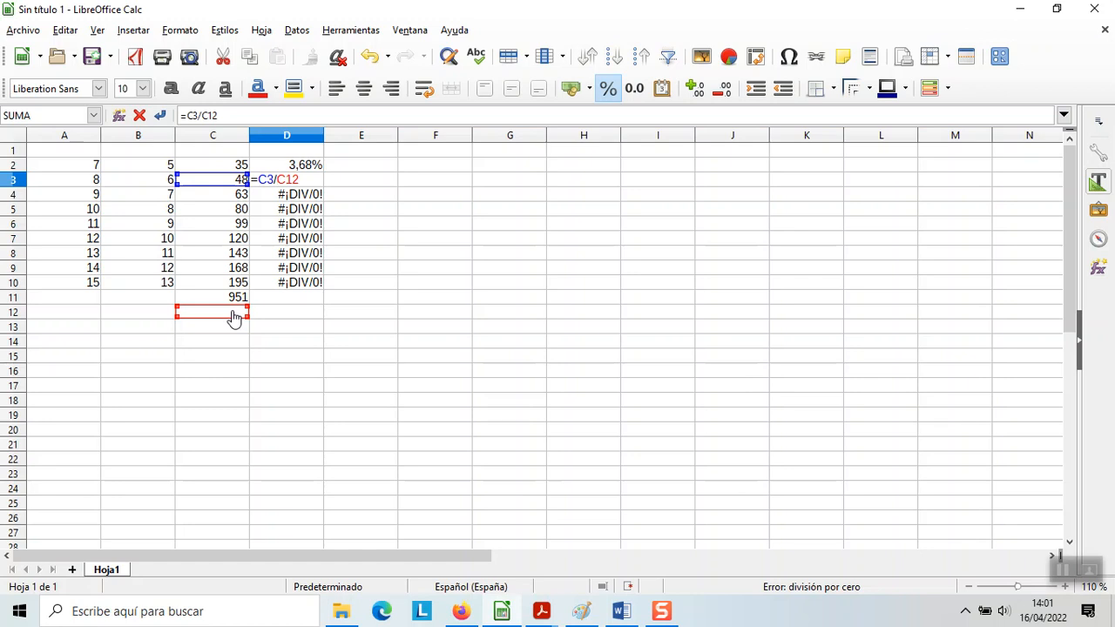
key(Return)
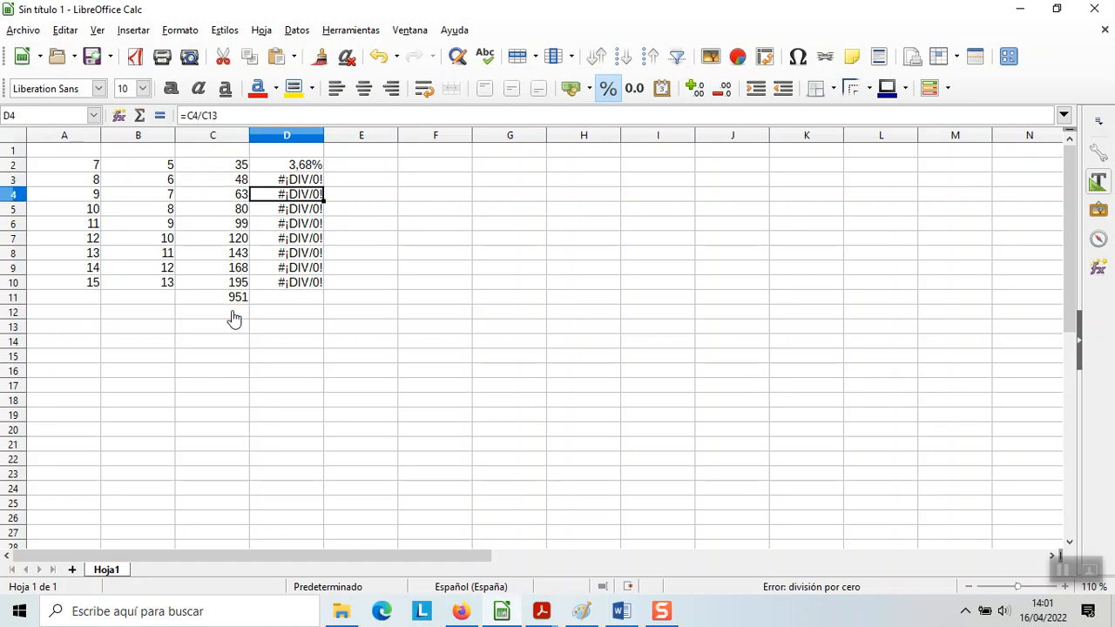
- Correct the divisor of the formula in D3 so that it reads =C3/C11
click(302, 186)
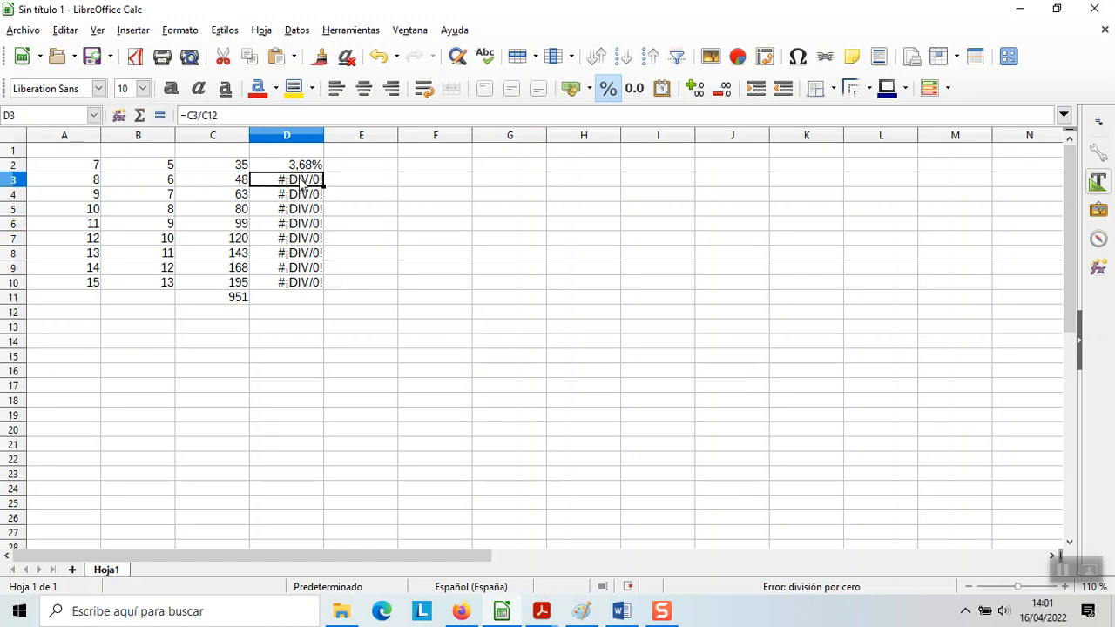
click(240, 117)
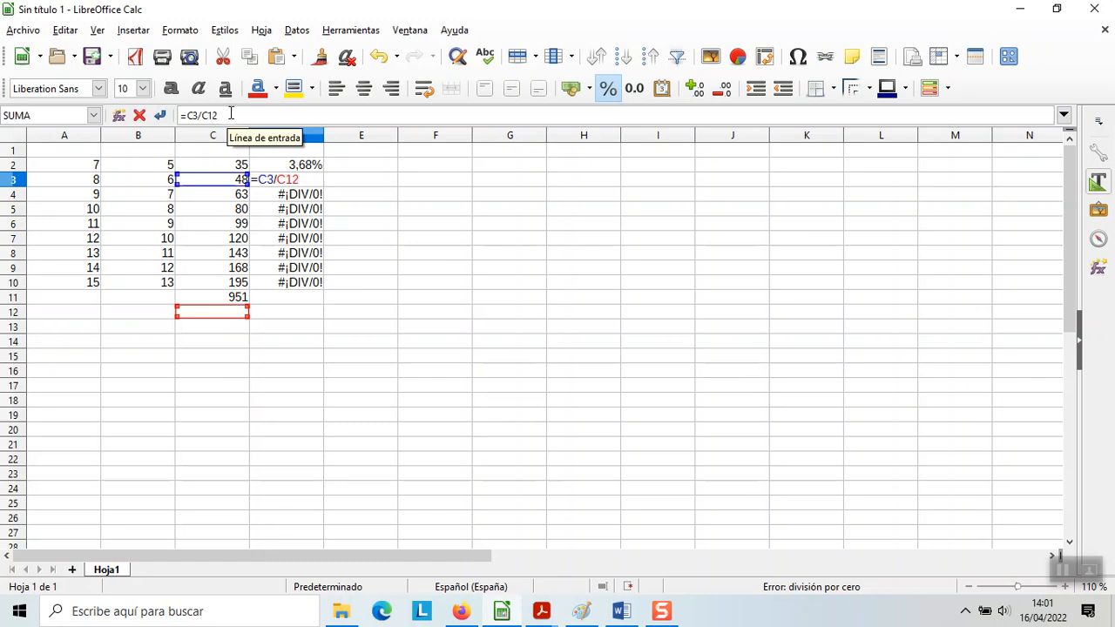
key(BackSpace)
text(1)
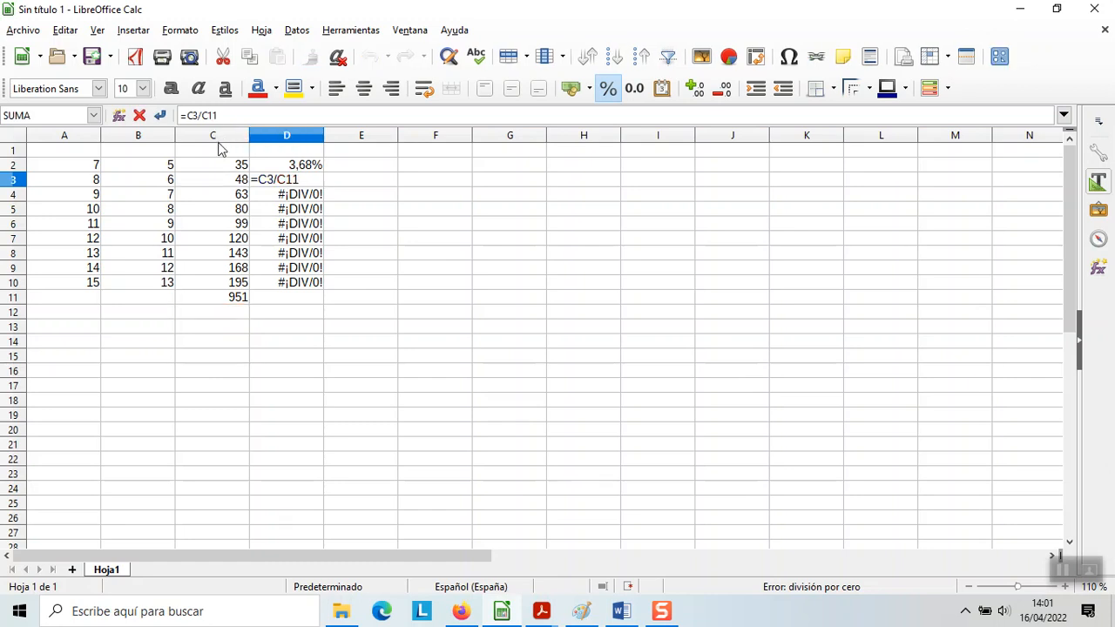
key(Return)
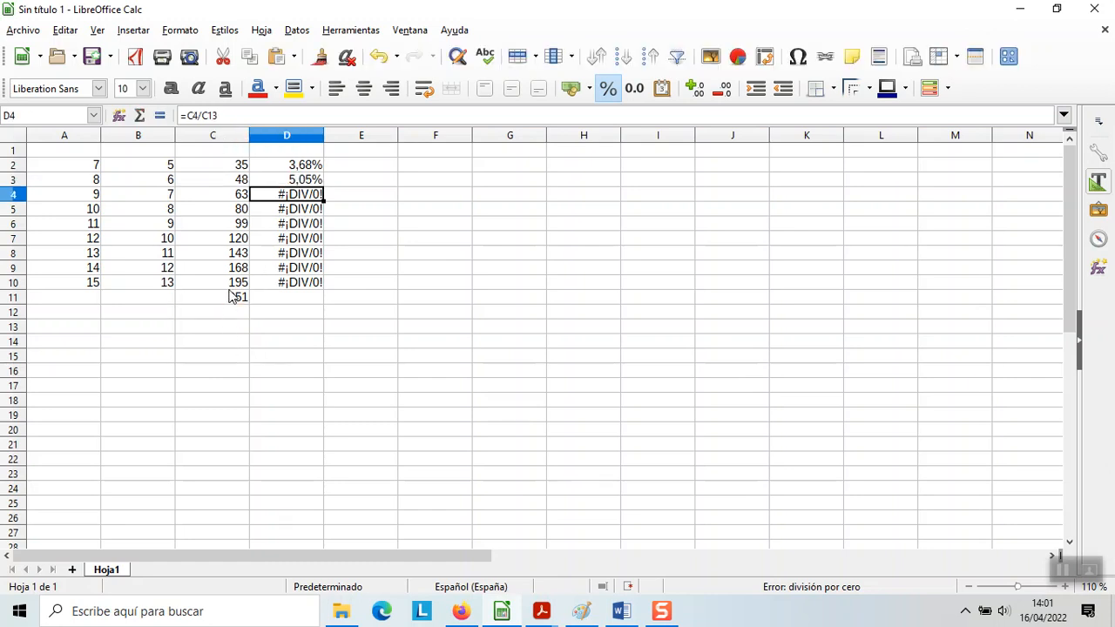
- Cycle the C11 divisor in D2's formula through its reference types and fix only its row, giving =C2/C$11
click(237, 298)
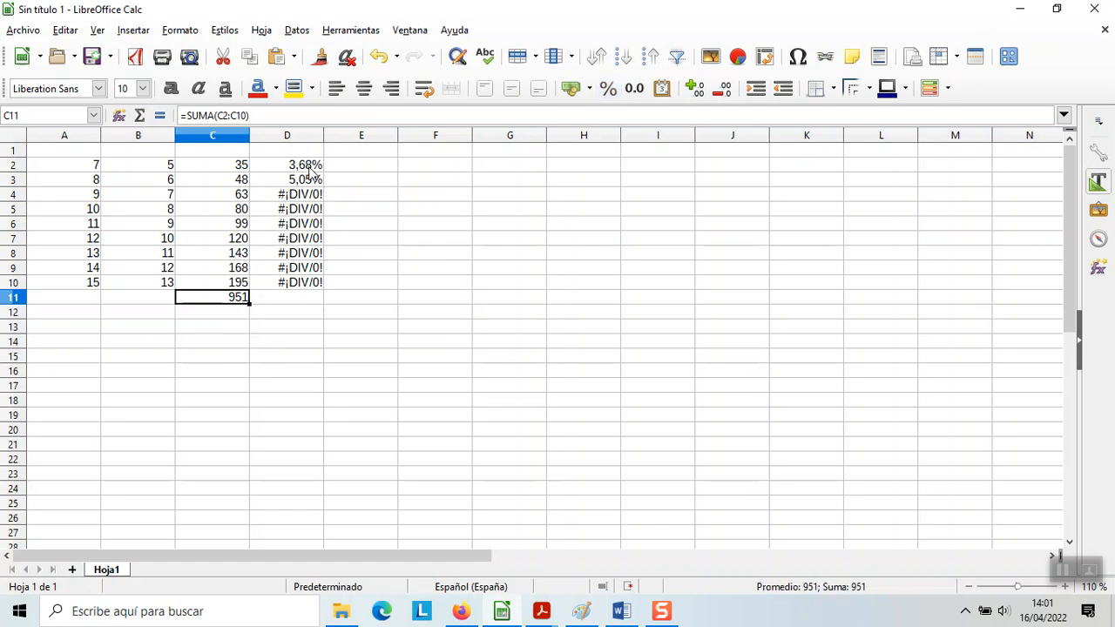
click(309, 168)
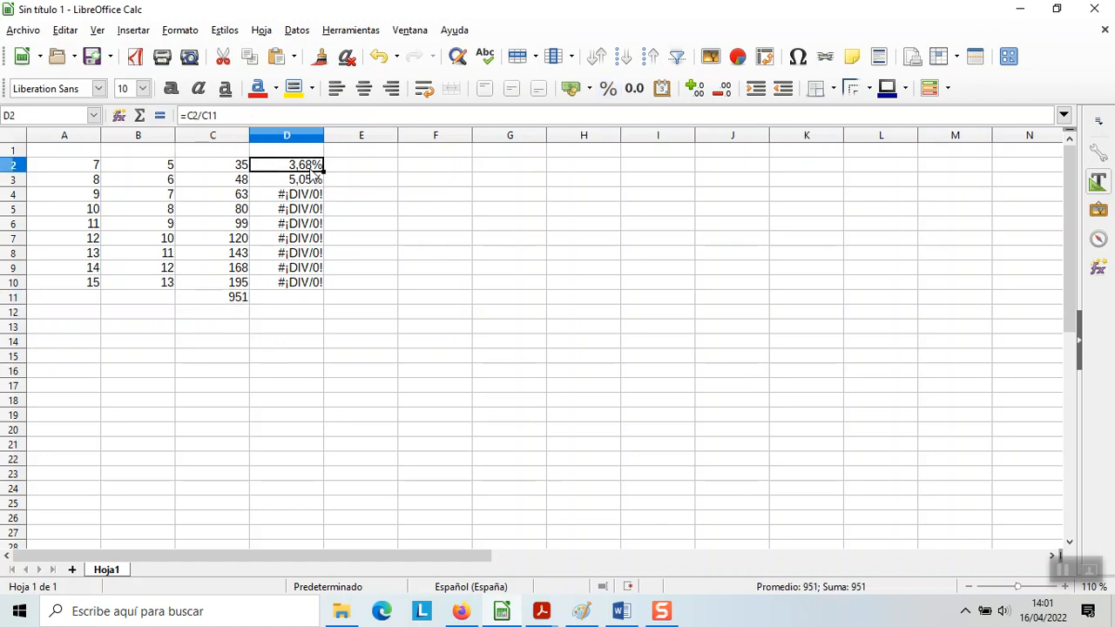
click(210, 117)
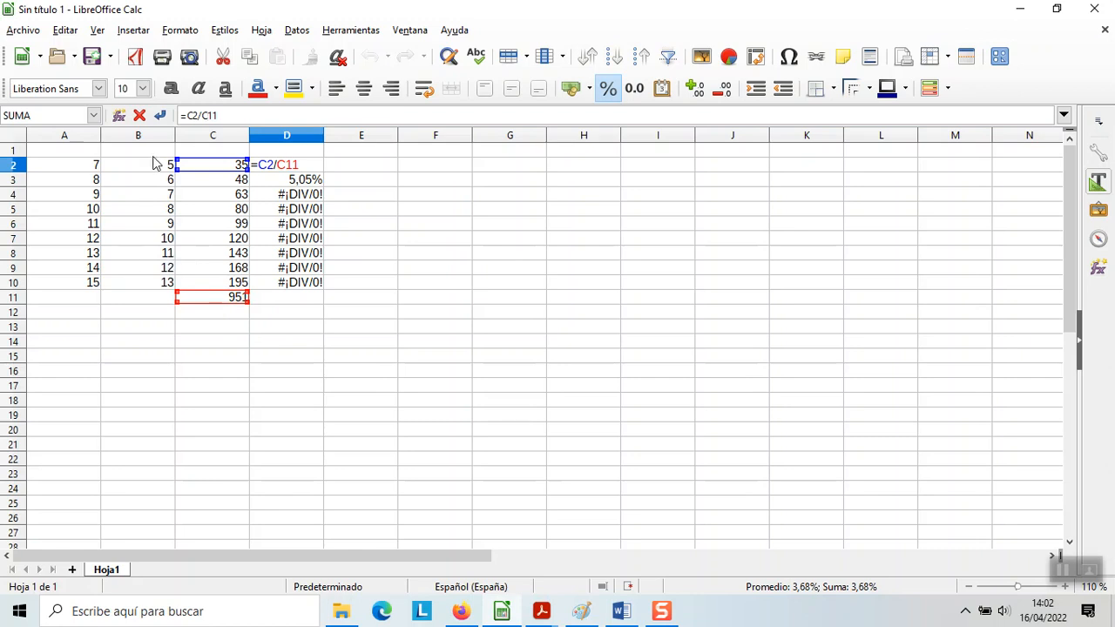
drag(218, 115, 202, 116)
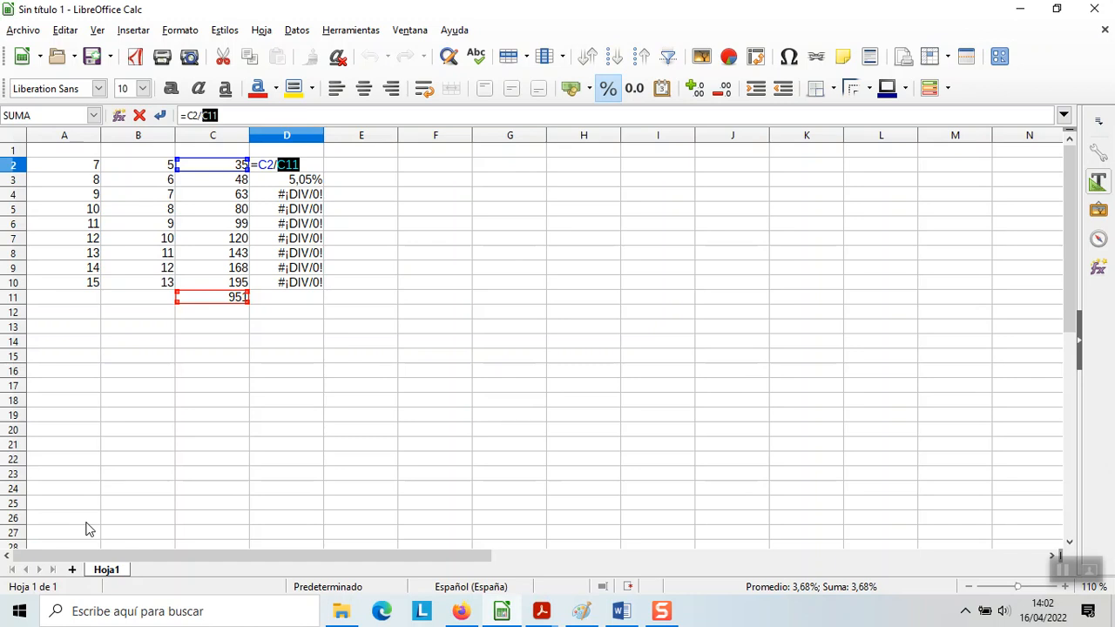
key(shift+F4)
key(shift+F4)
key(shift+F4)
key(shift+F4)
key(shift+F4)
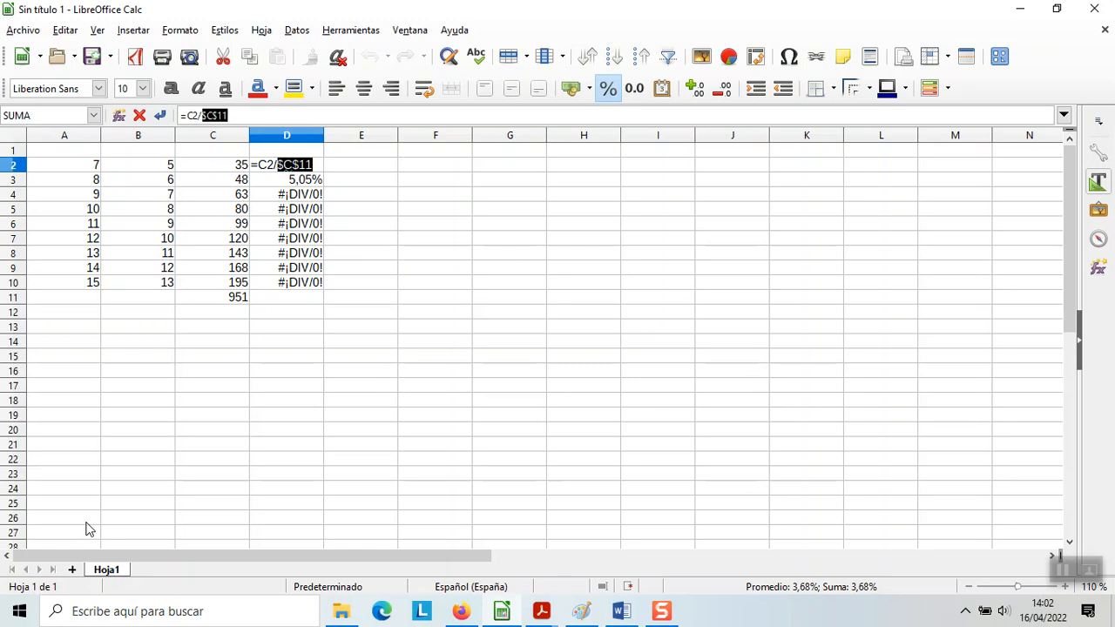
key(shift+F4)
key(shift+F4)
key(shift+F4)
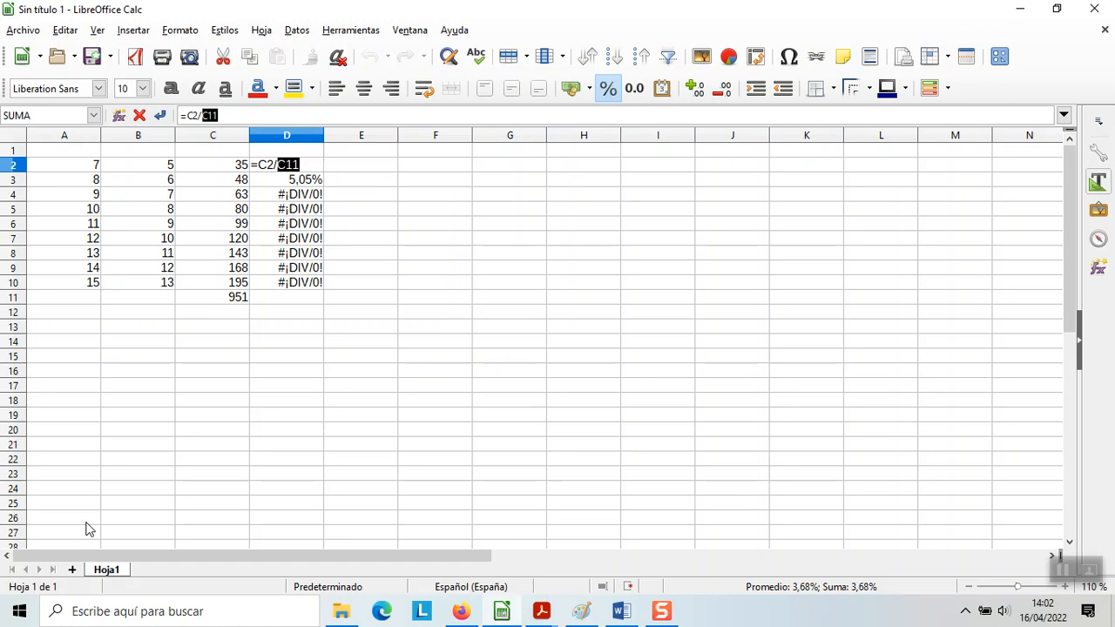
key(shift+F4)
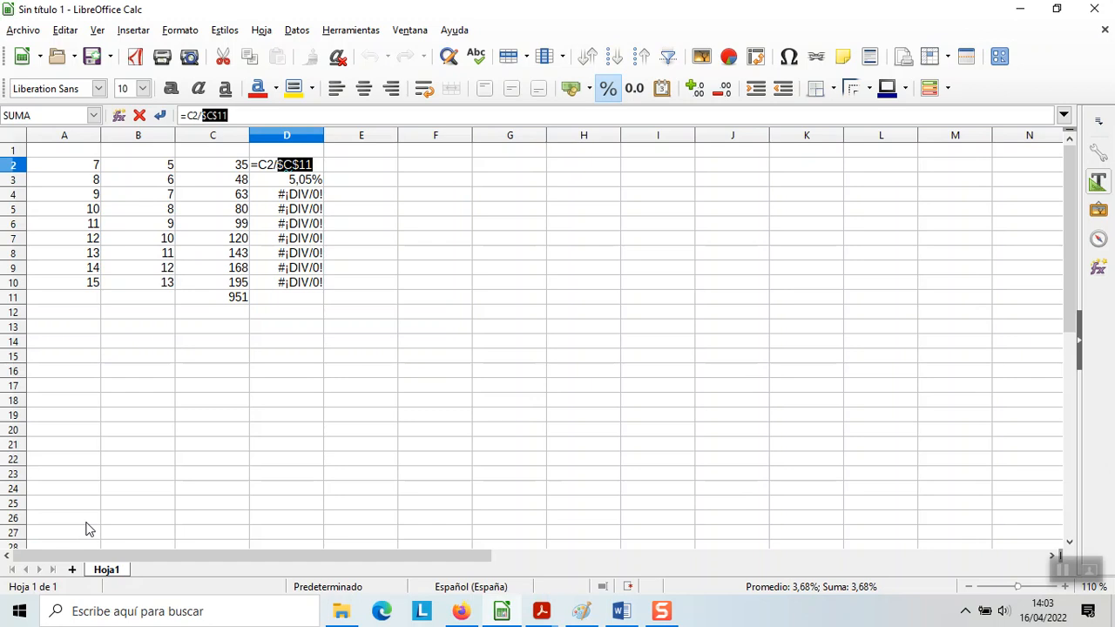
key(shift+F4)
key(shift+F4)
key(shift+F4)
key(shift+F4)
key(shift+F4)
key(Return)
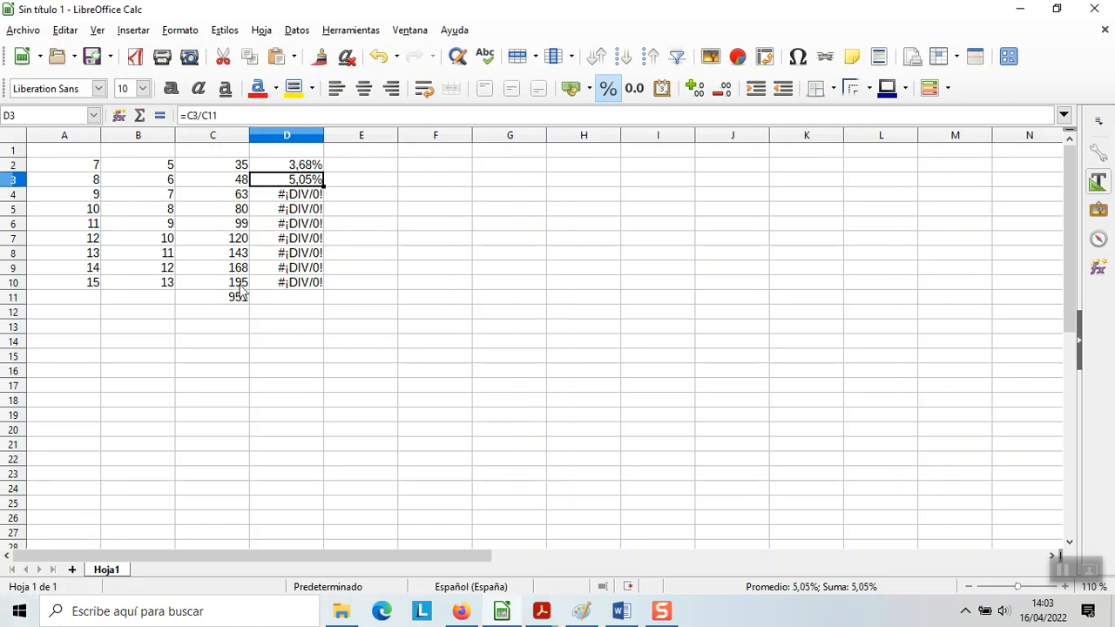
- Fill the formula from D2 down to D10 and inspect the cells referenced by the copy in D3
click(295, 164)
drag(322, 172, 319, 294)
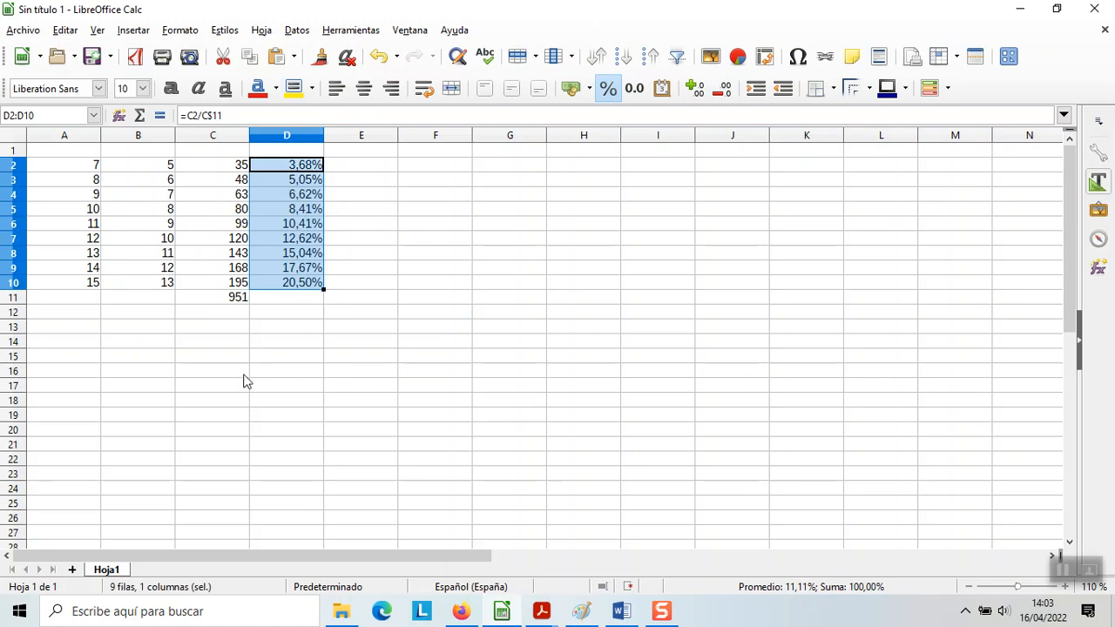
click(293, 181)
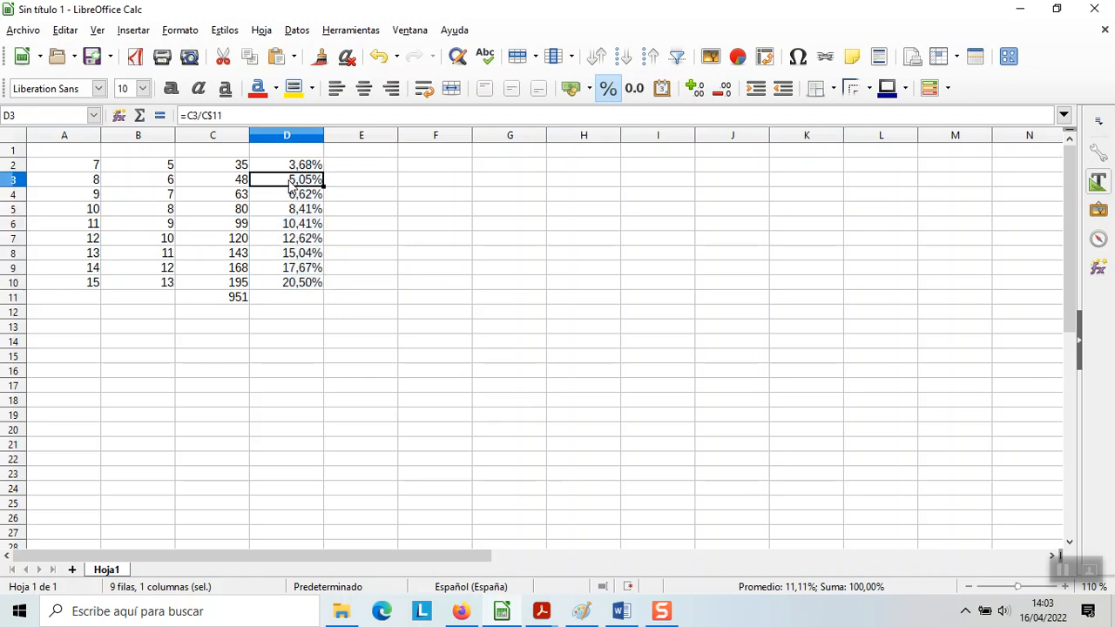
double_click(292, 181)
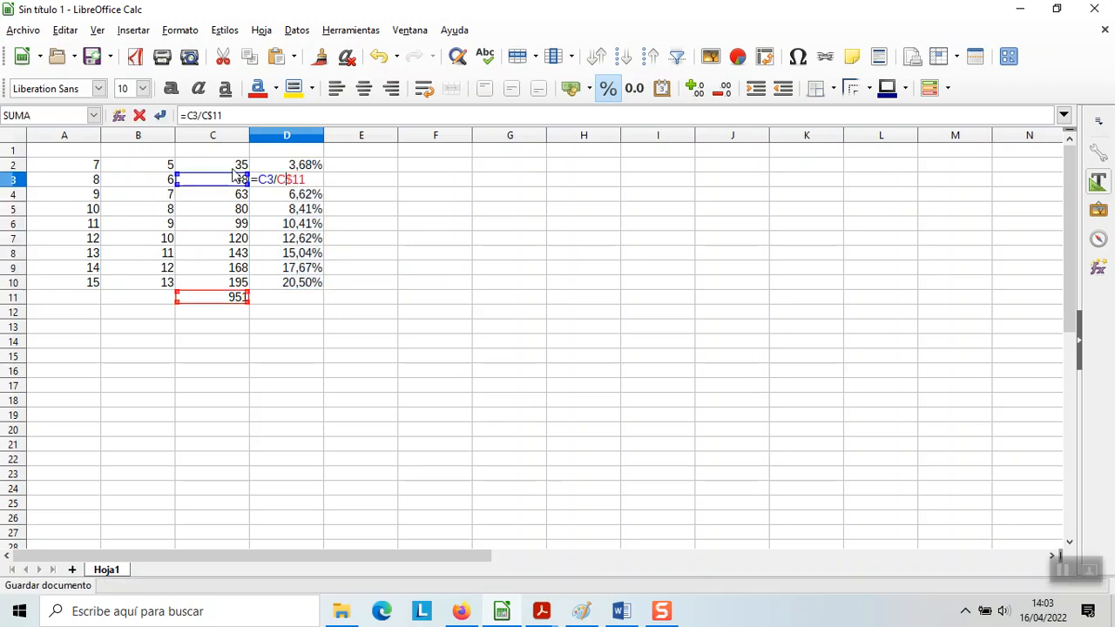
key(Return)
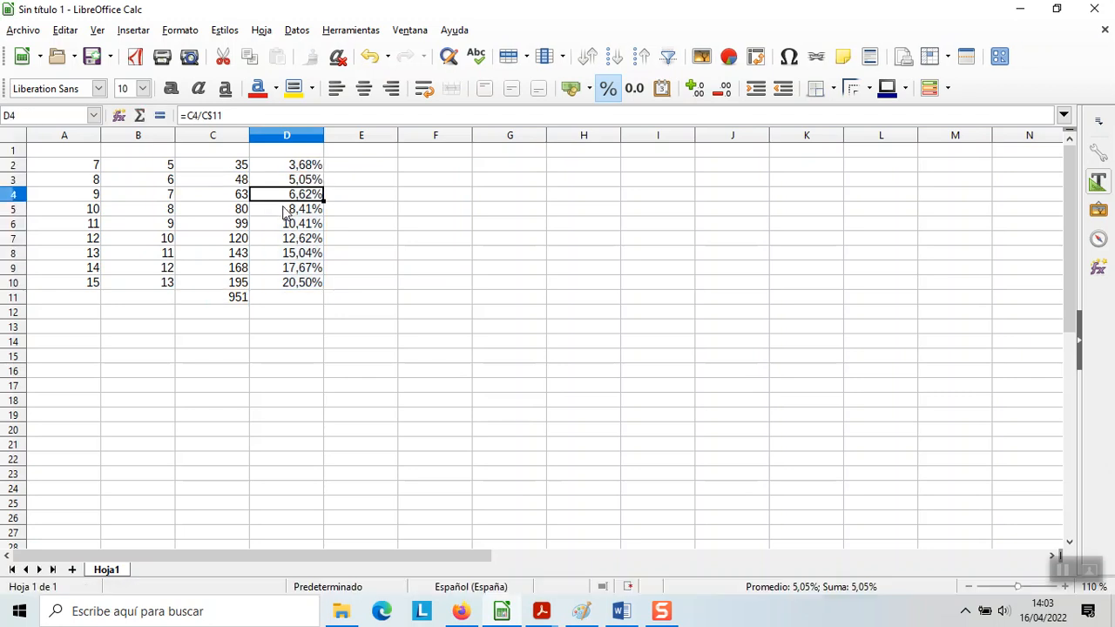
- Inspect the cell references in the percentage formulas of D4 through D8, one cell at a time
double_click(306, 199)
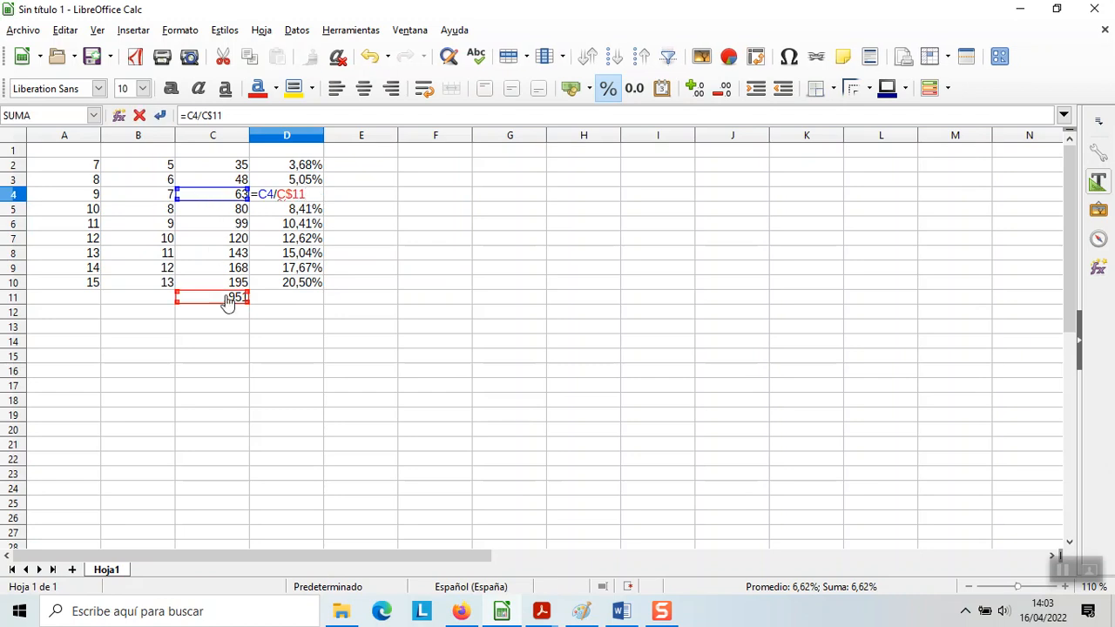
key(Return)
key(ctrl+c)
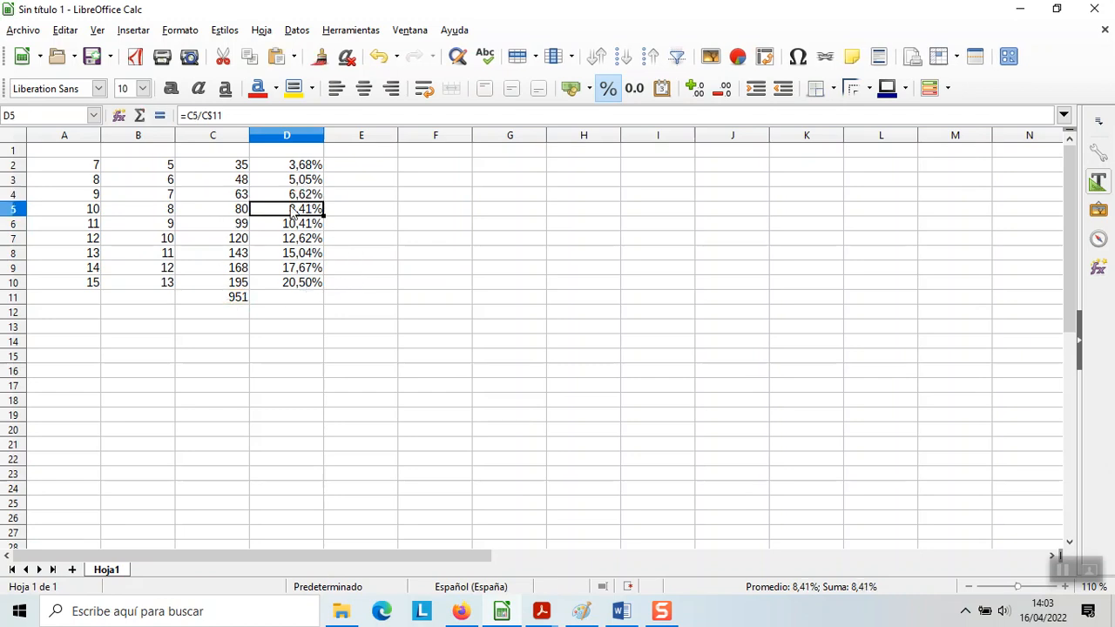
double_click(294, 211)
key(Return)
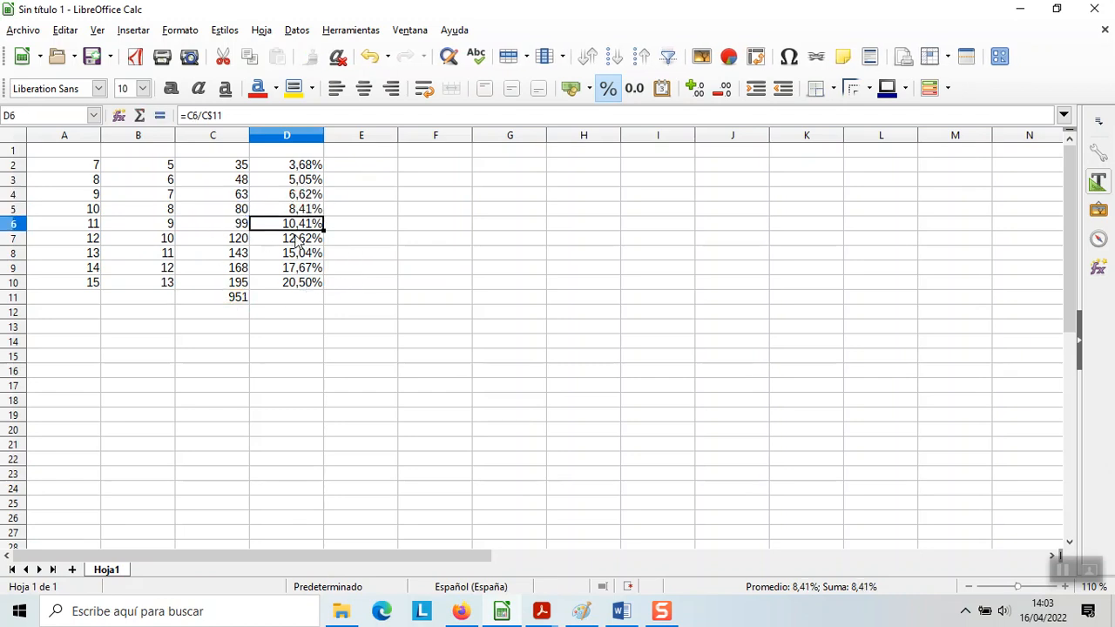
double_click(294, 228)
key(Return)
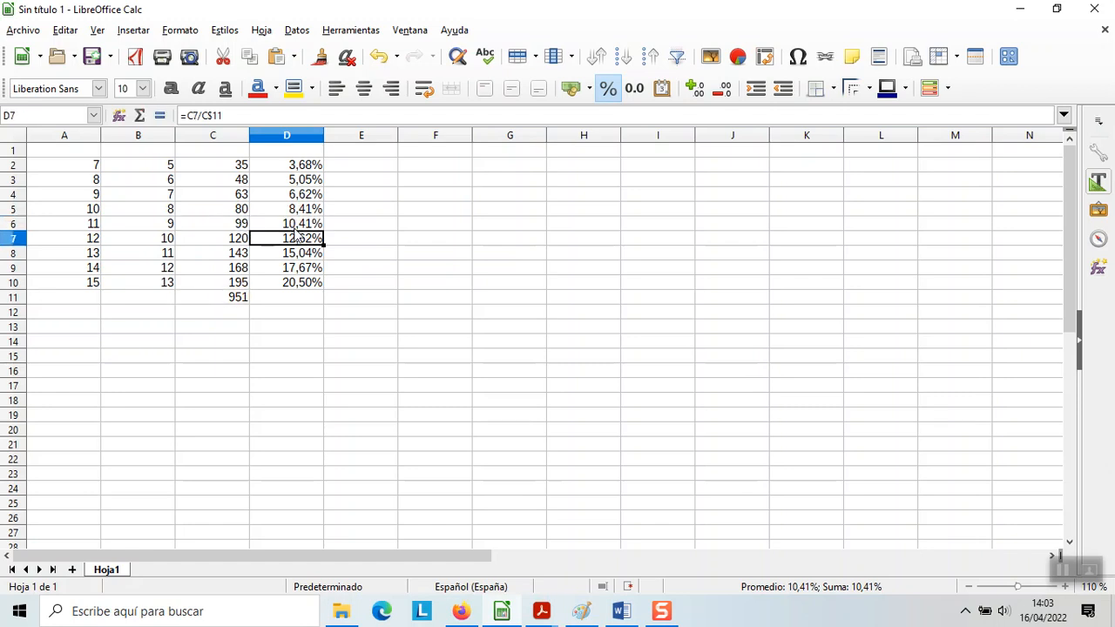
double_click(310, 241)
key(Return)
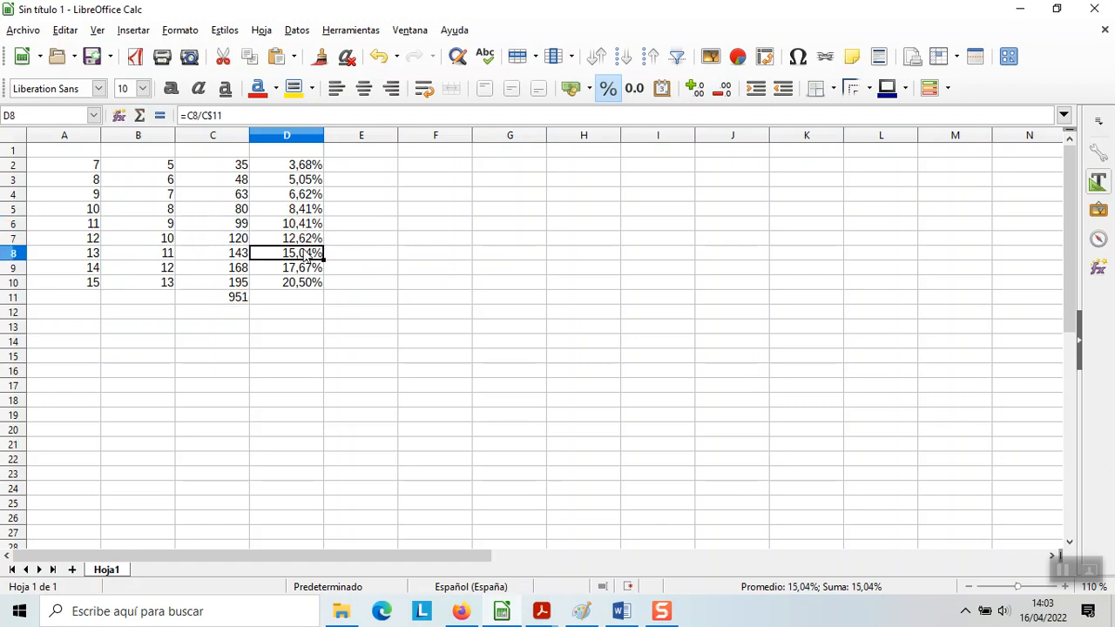
double_click(306, 252)
key(Return)
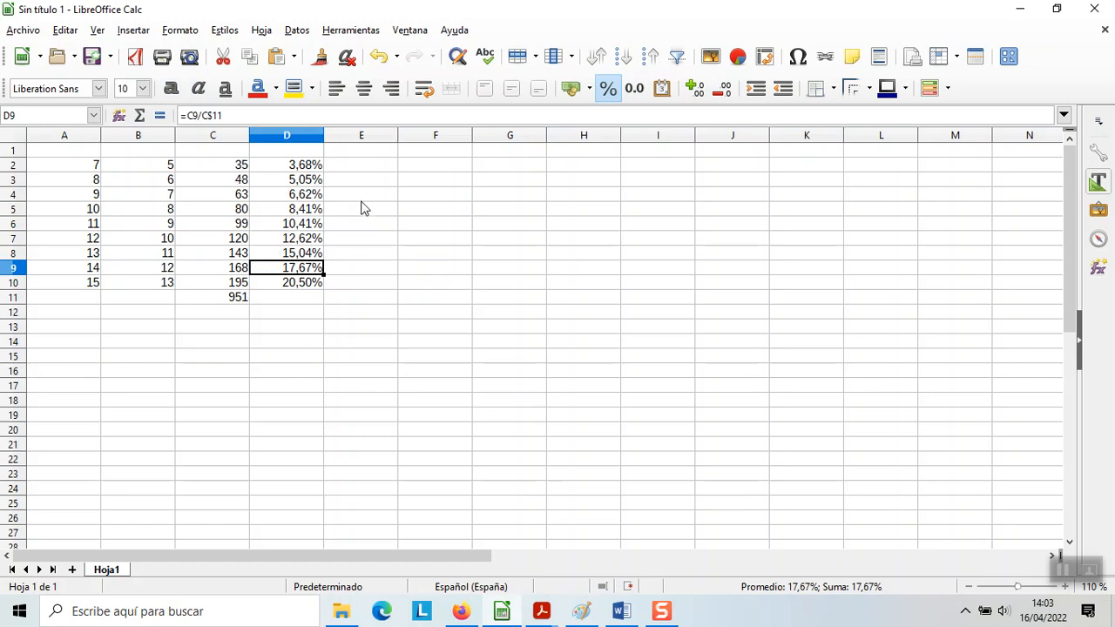
- Inspect the cells referenced by the product formula in C4
click(441, 182)
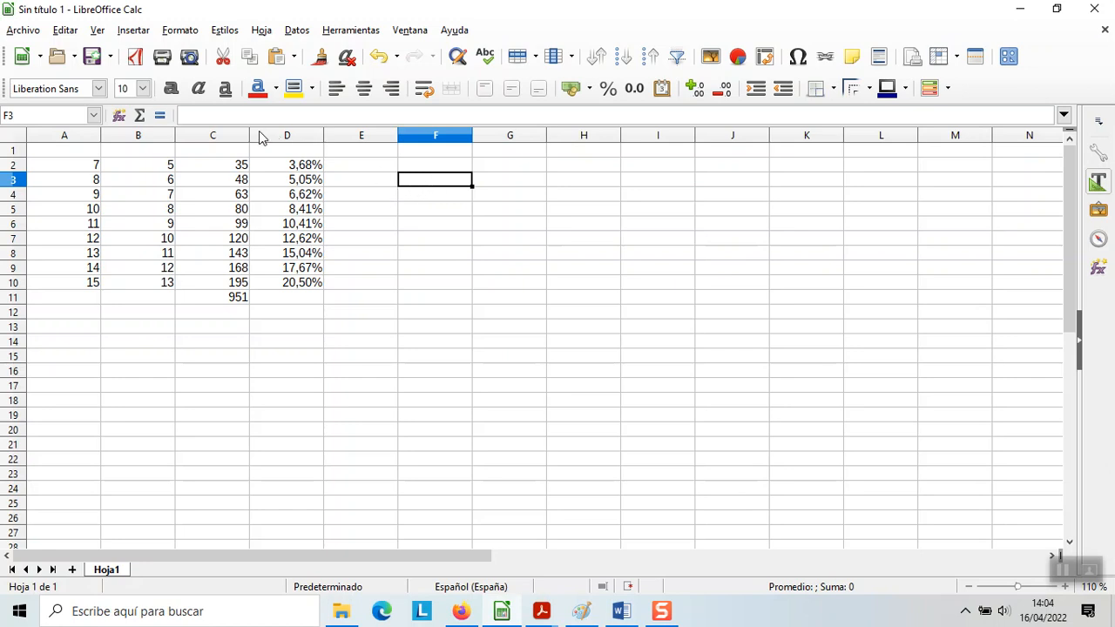
click(241, 195)
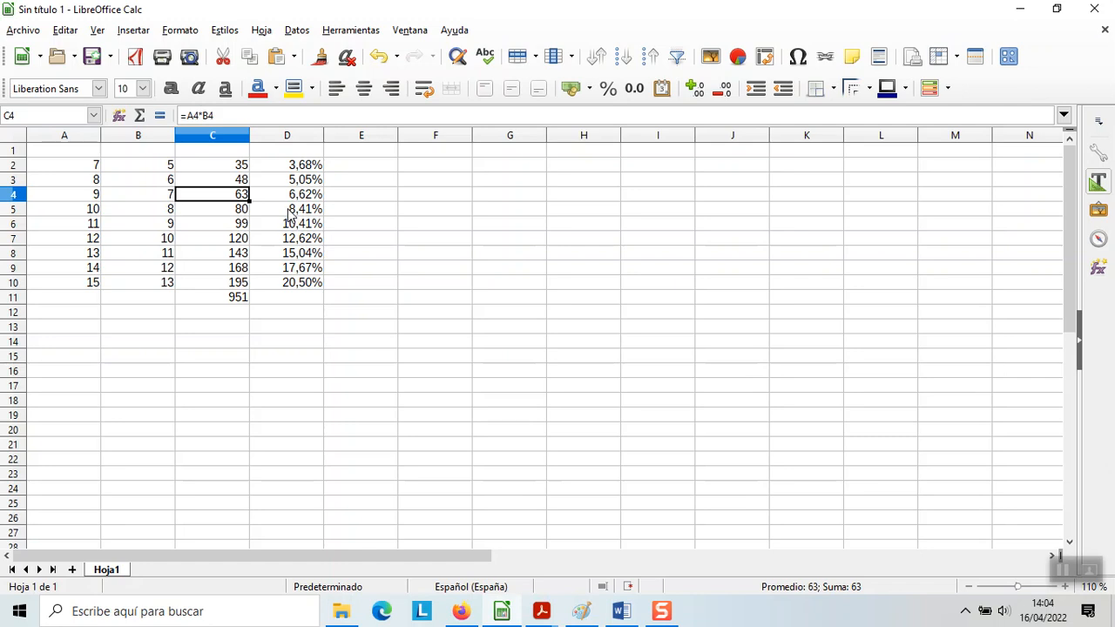
double_click(195, 196)
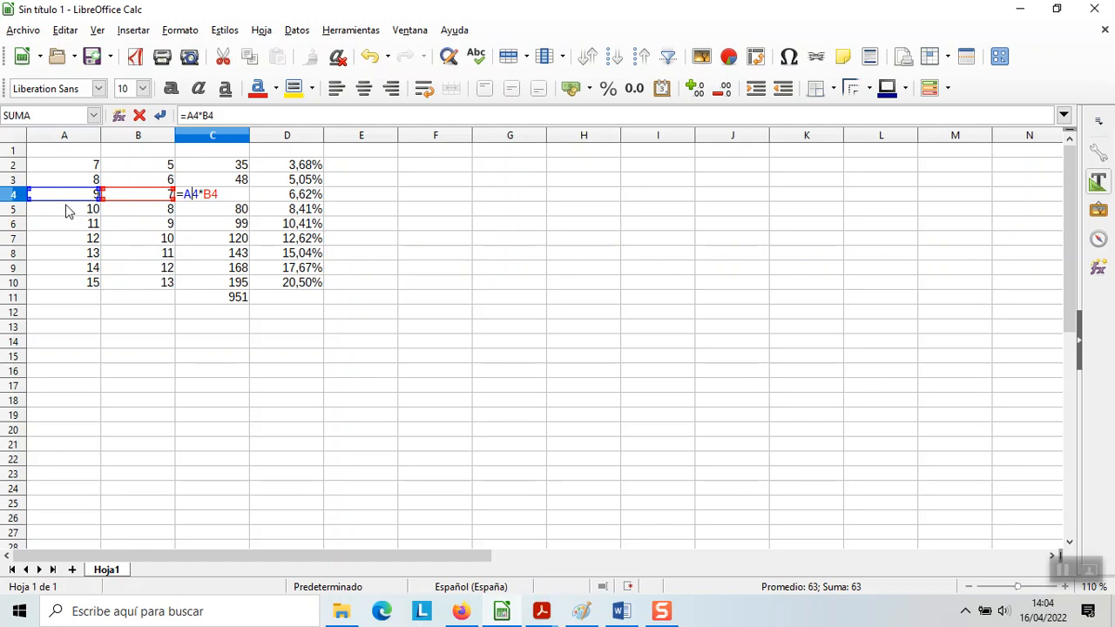
key(Return)
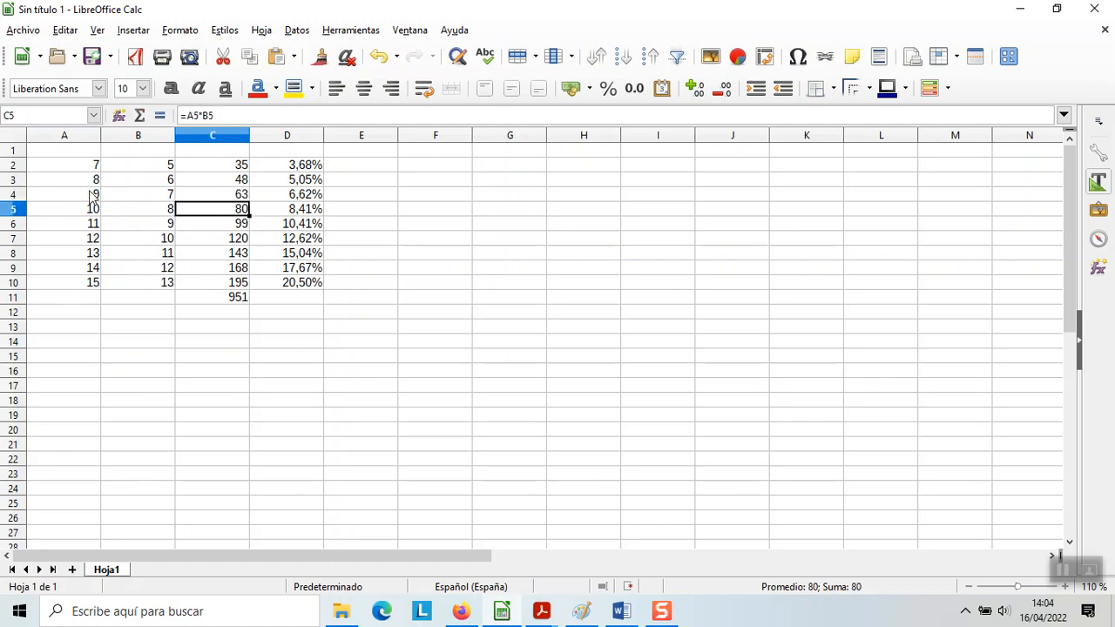
- Set the value in A4 to 2 and check the dependent product in C4
click(95, 197)
double_click(95, 197)
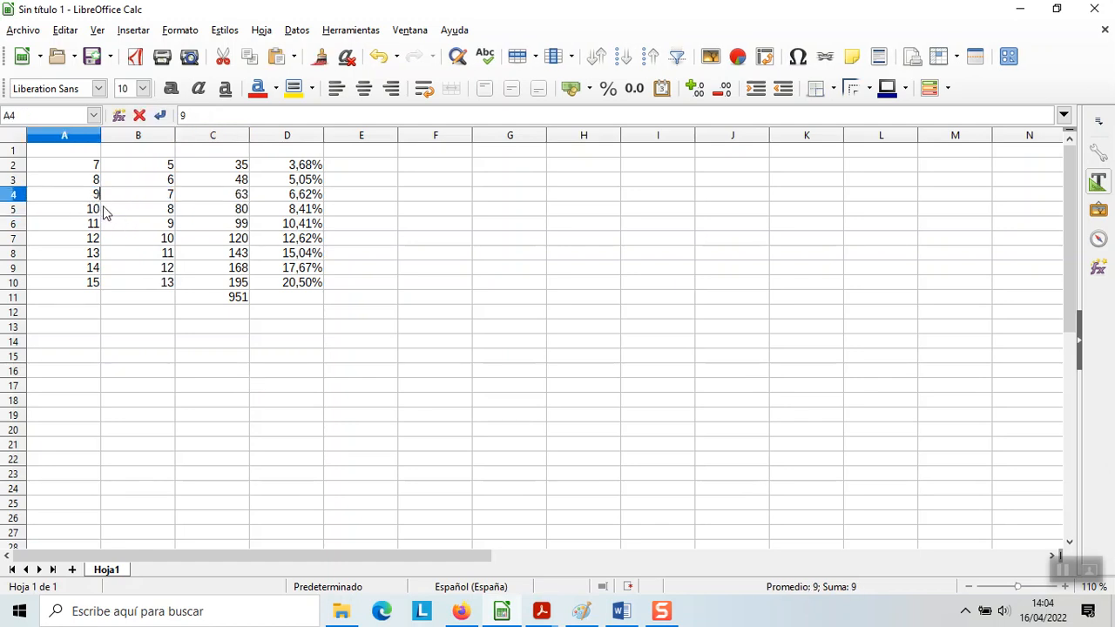
click(103, 212)
click(101, 196)
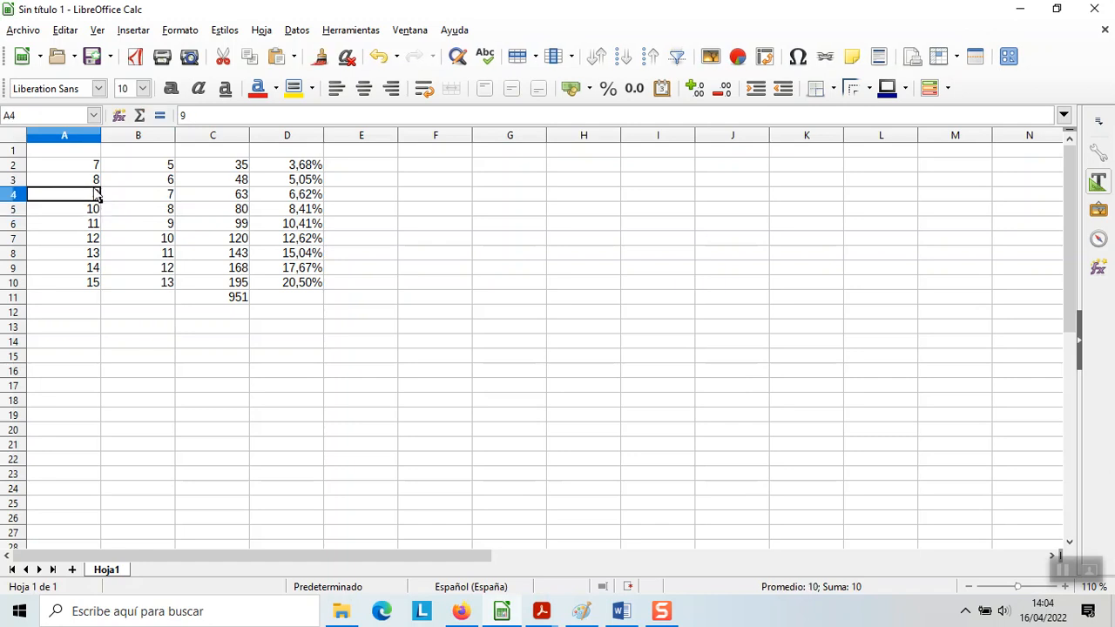
text(2)
key(Return)
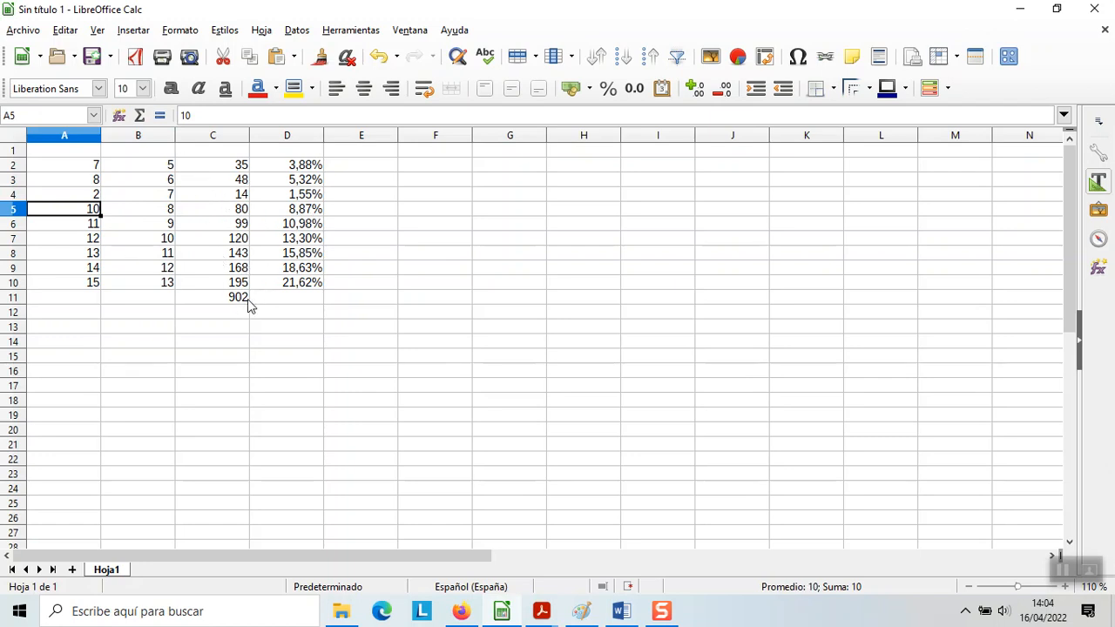
click(242, 213)
click(239, 196)
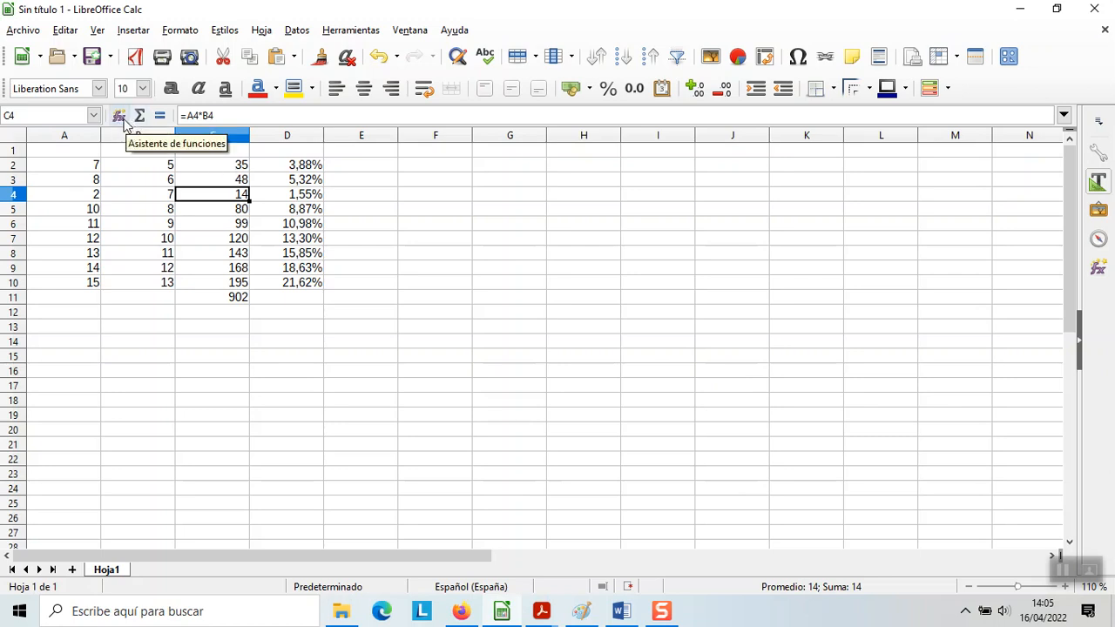
- Calculate the average of the products in C13 with the formula =PROMEDIO(C2:C10)
drag(224, 169, 233, 293)
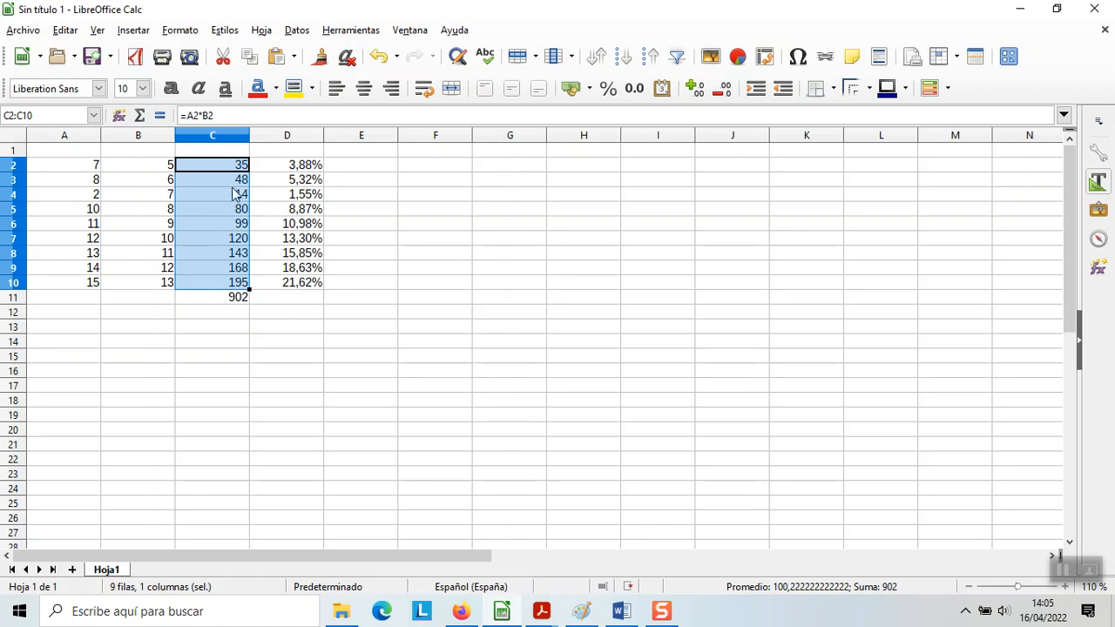
click(196, 329)
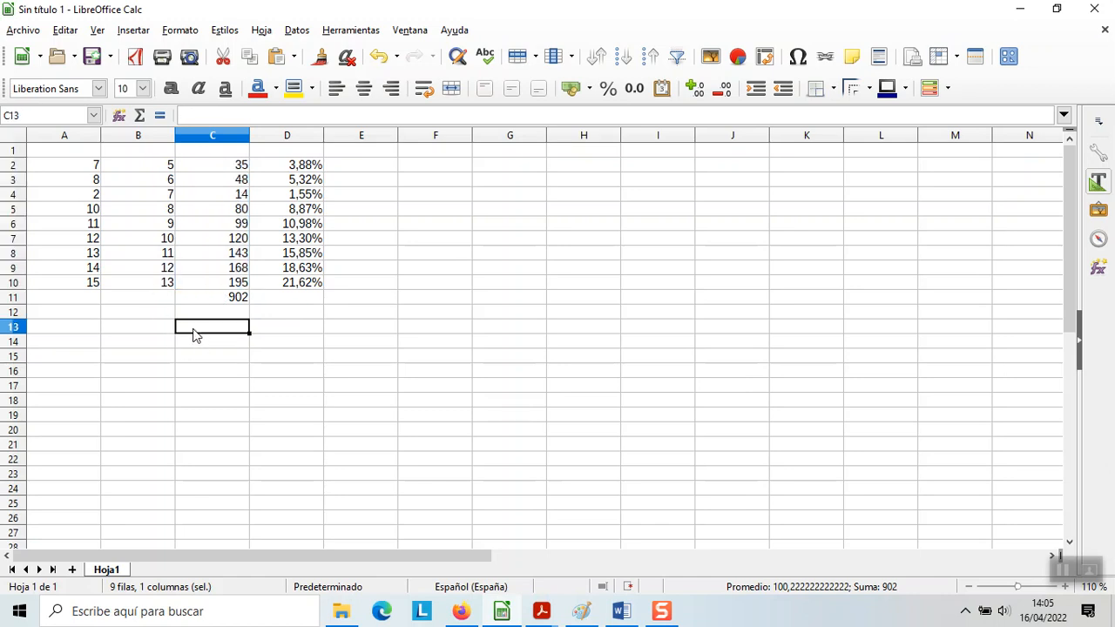
text(=)
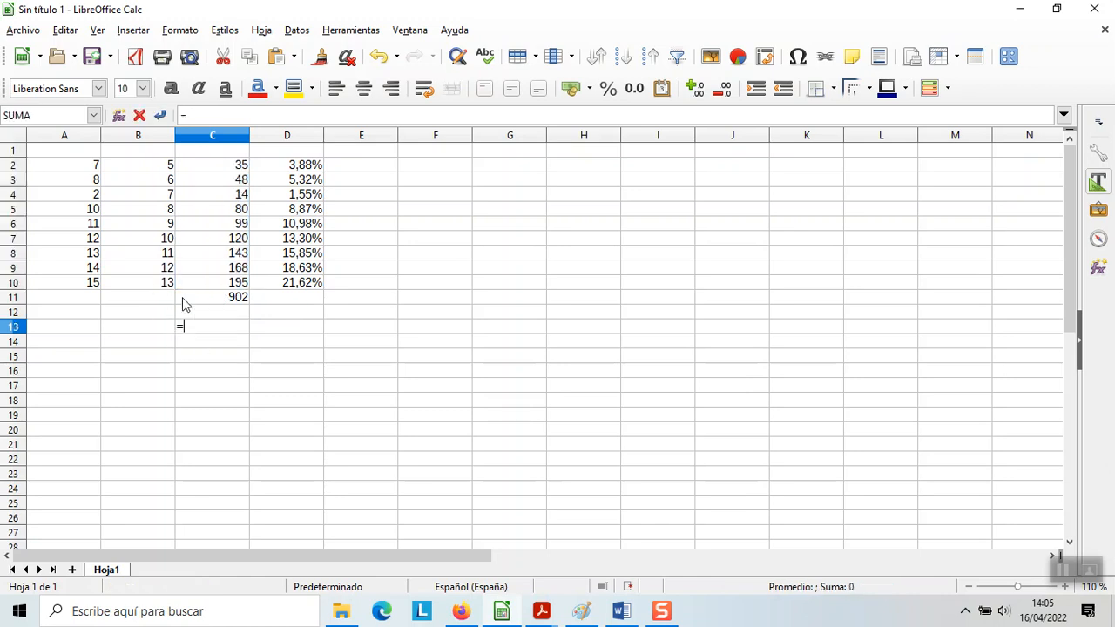
text(PROMEDIO)
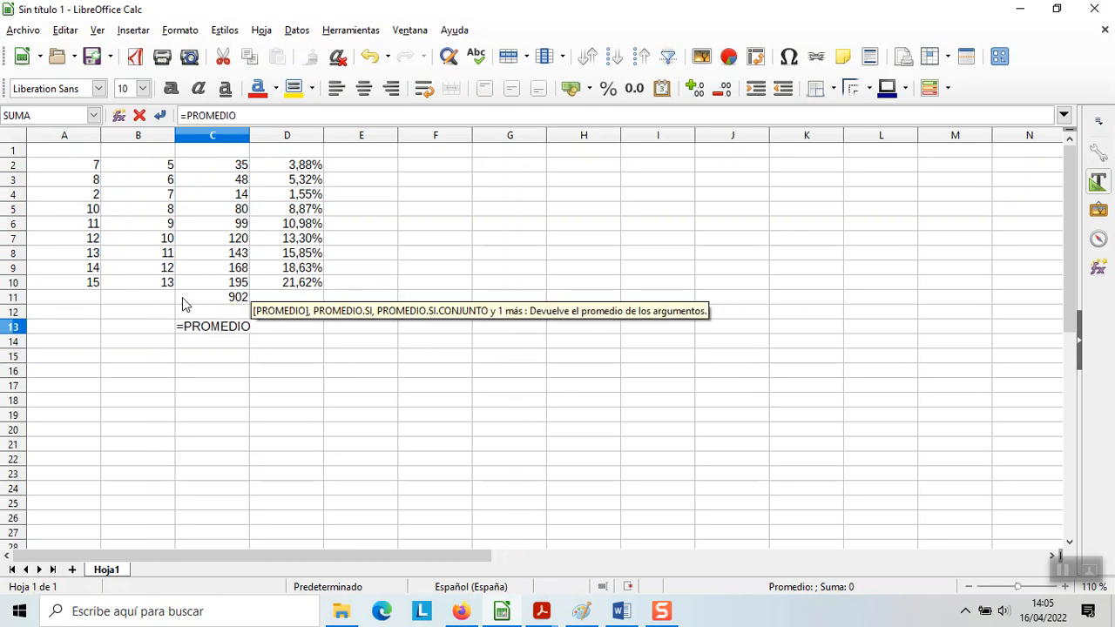
text(()
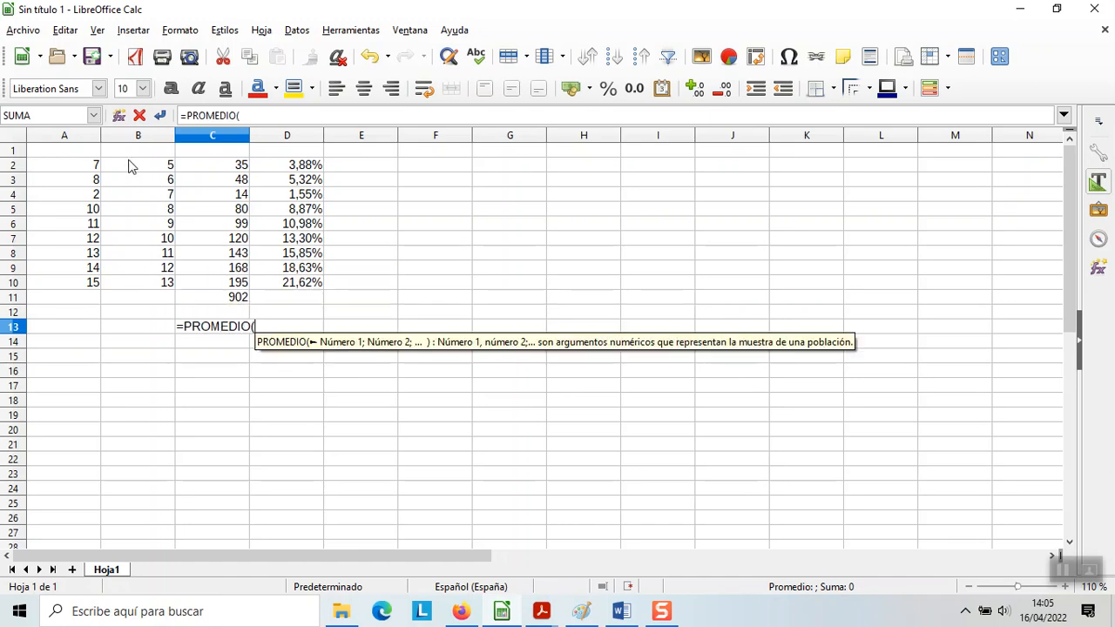
drag(234, 167, 232, 283)
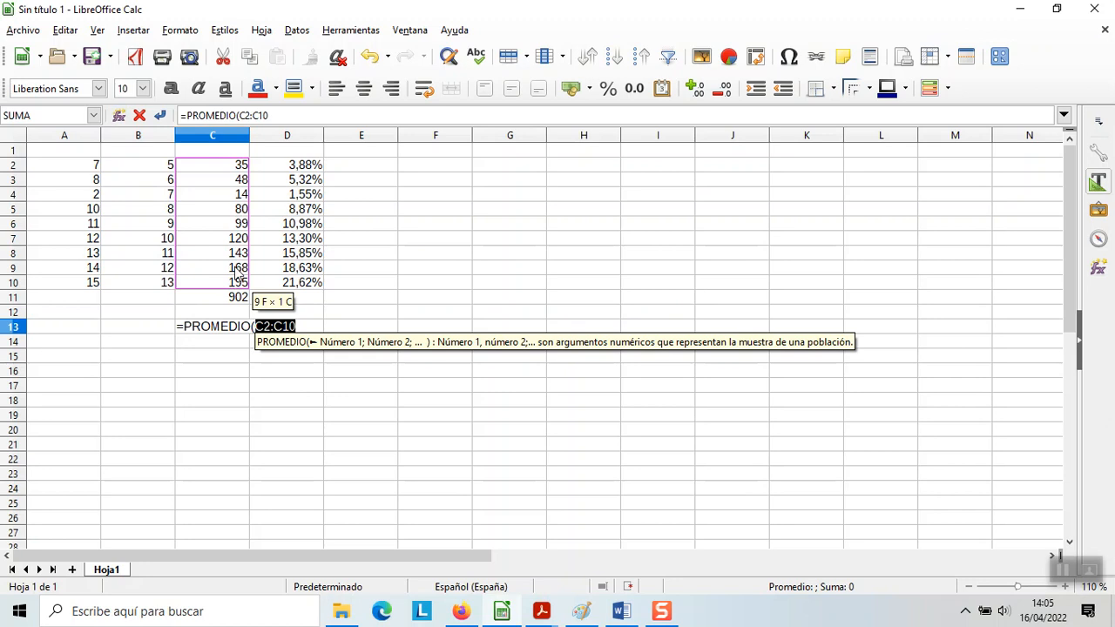
text())
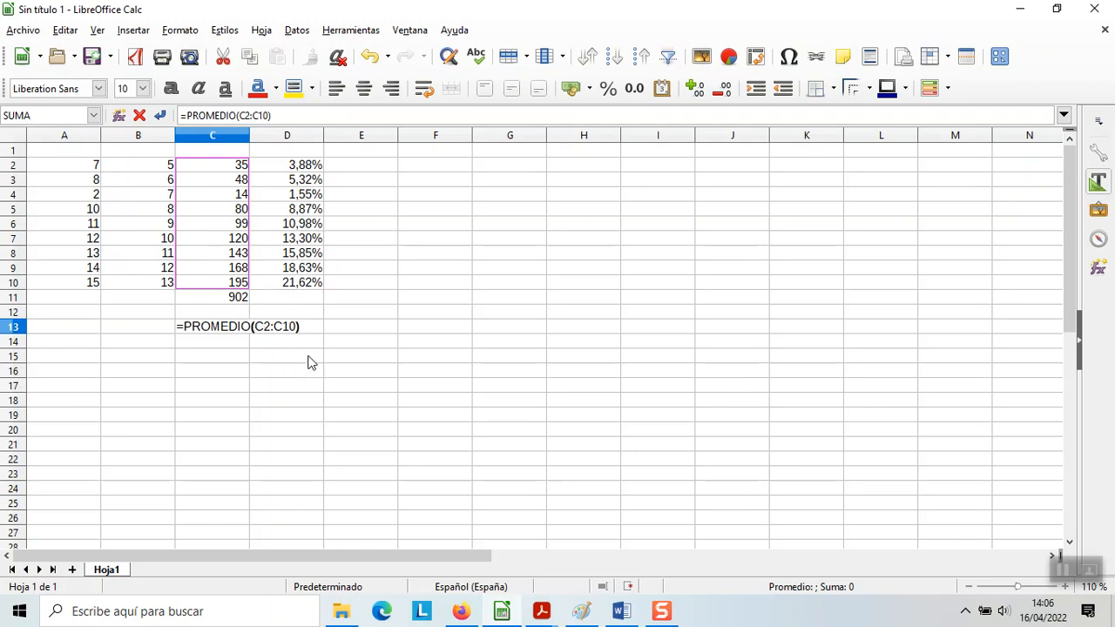
key(Return)
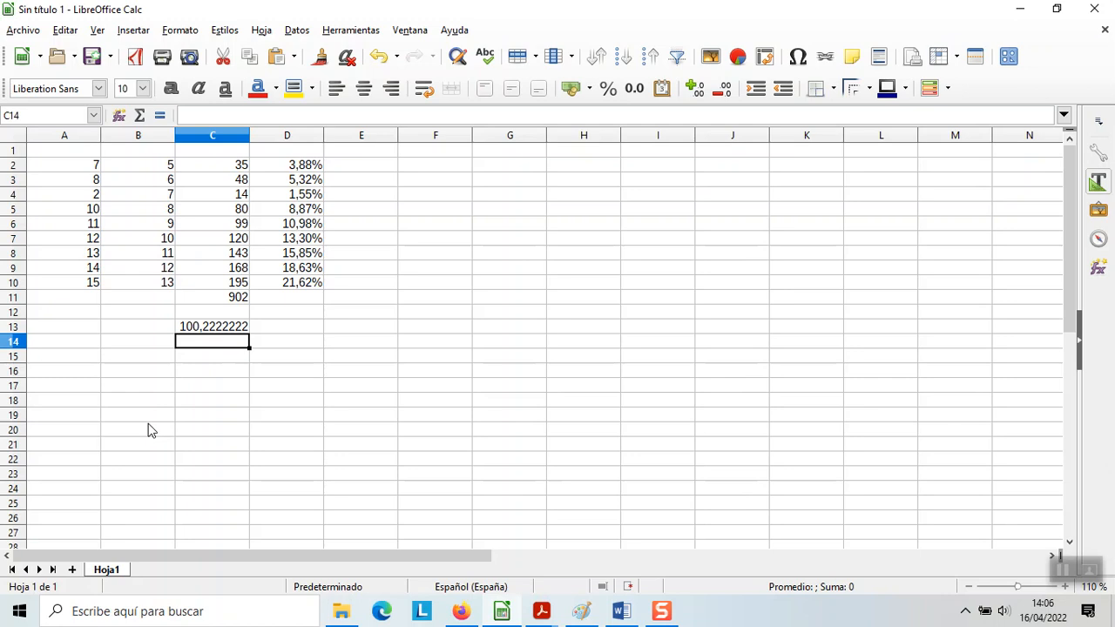
- Calculate the sum of the products in C14 with the formula =SUMA(C2:C10)
text(=)
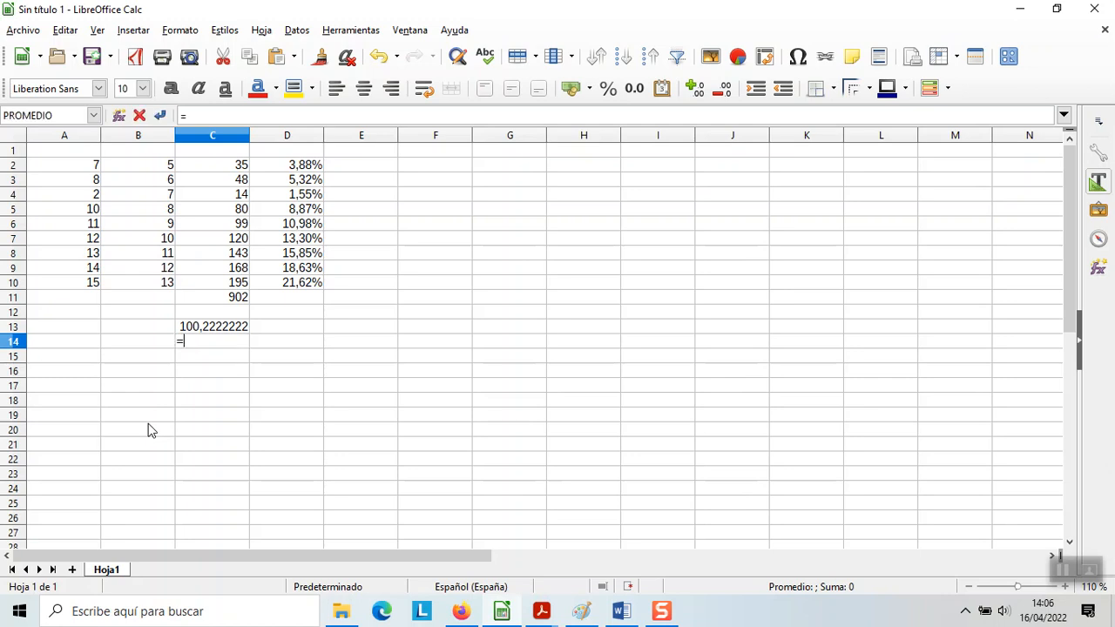
text(SUMAC2:C4)
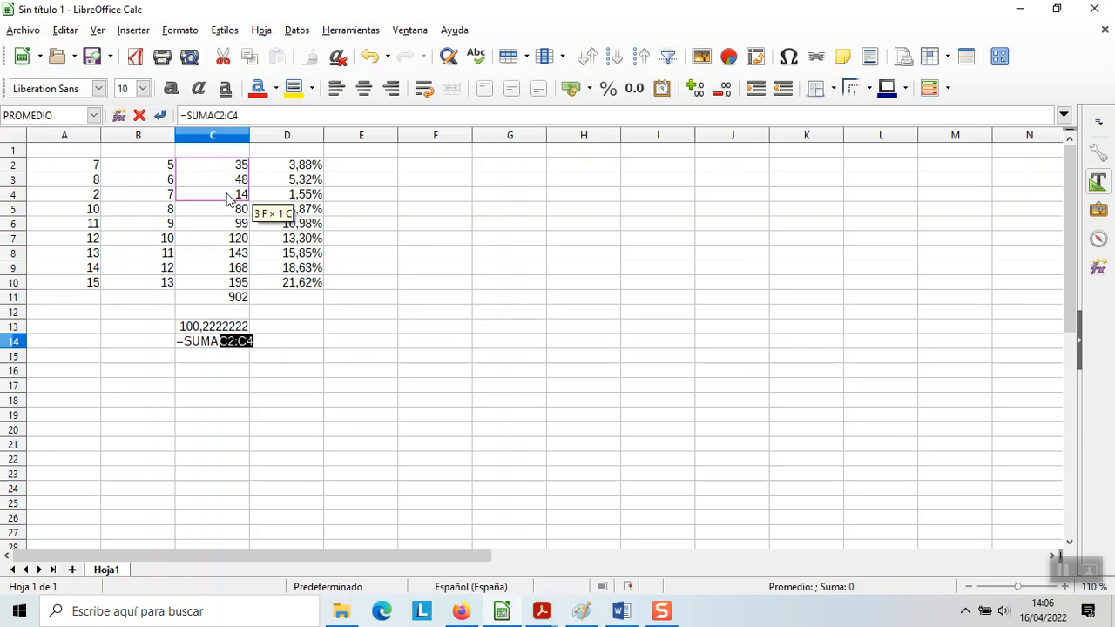
drag(223, 163, 220, 285)
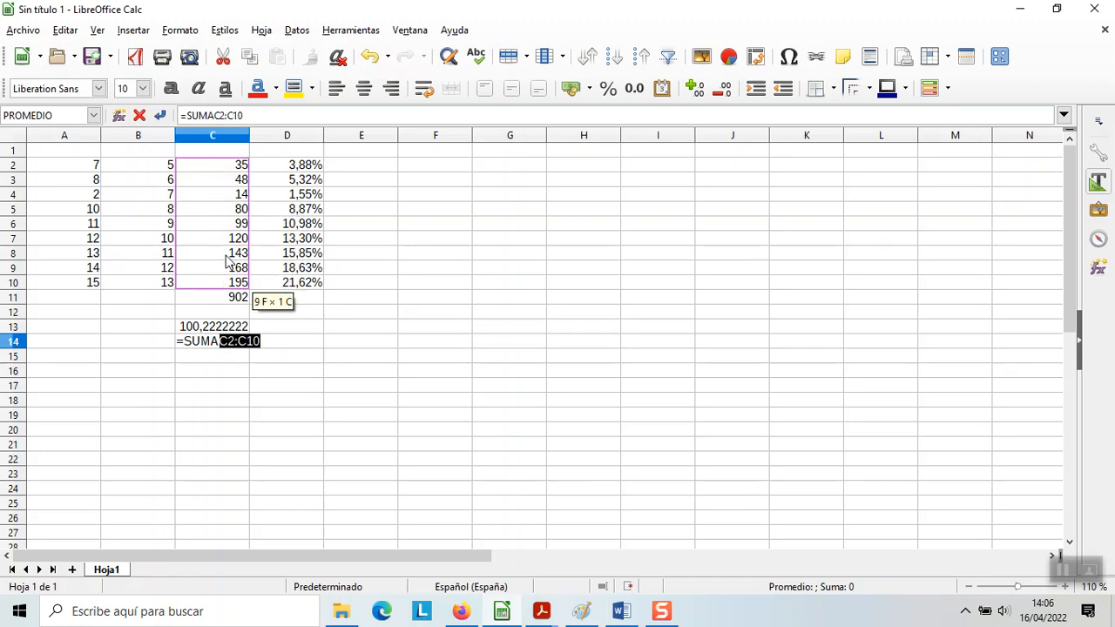
text())
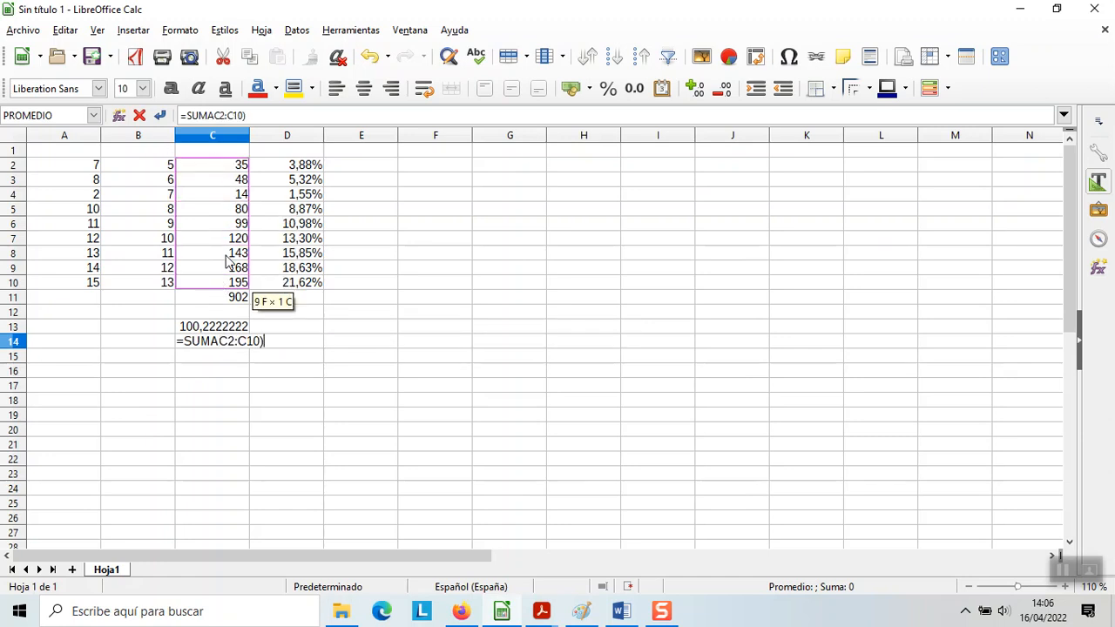
click(216, 115)
text(()
key(Return)
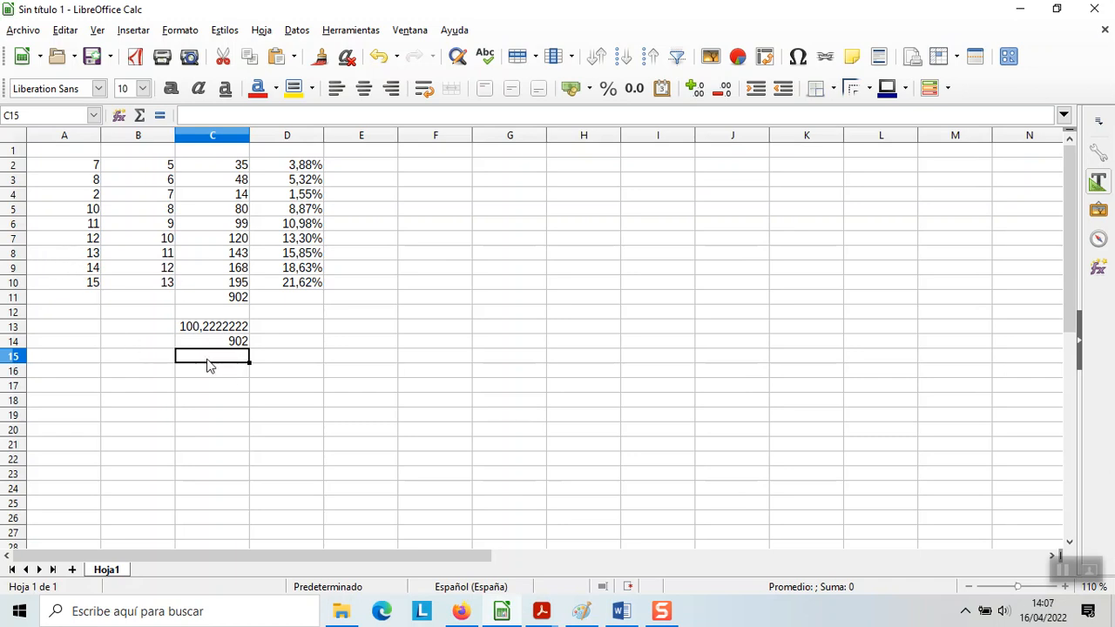
- Try the formula =PRODUCTO(C2:C10) in C15 and clear the cell again
text(=PR)
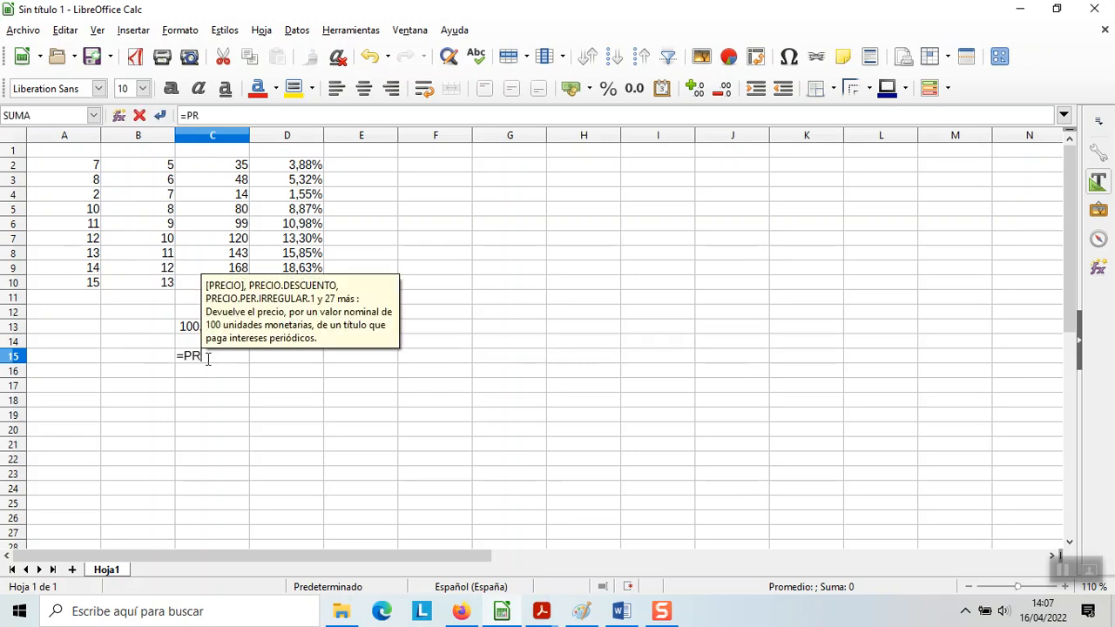
text(OD)
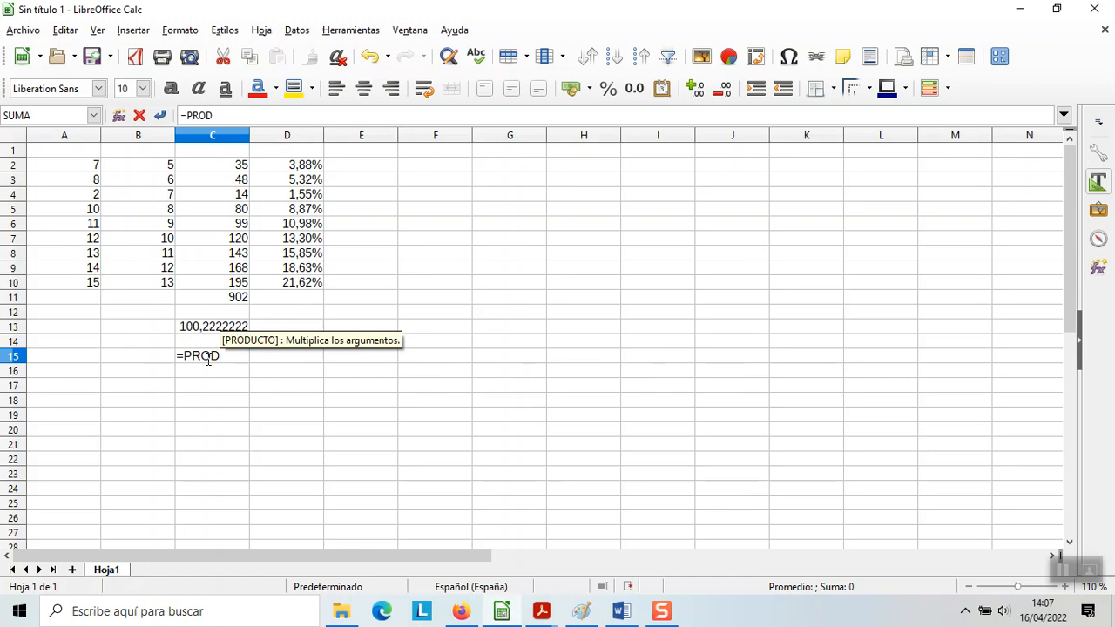
text(UCTO)
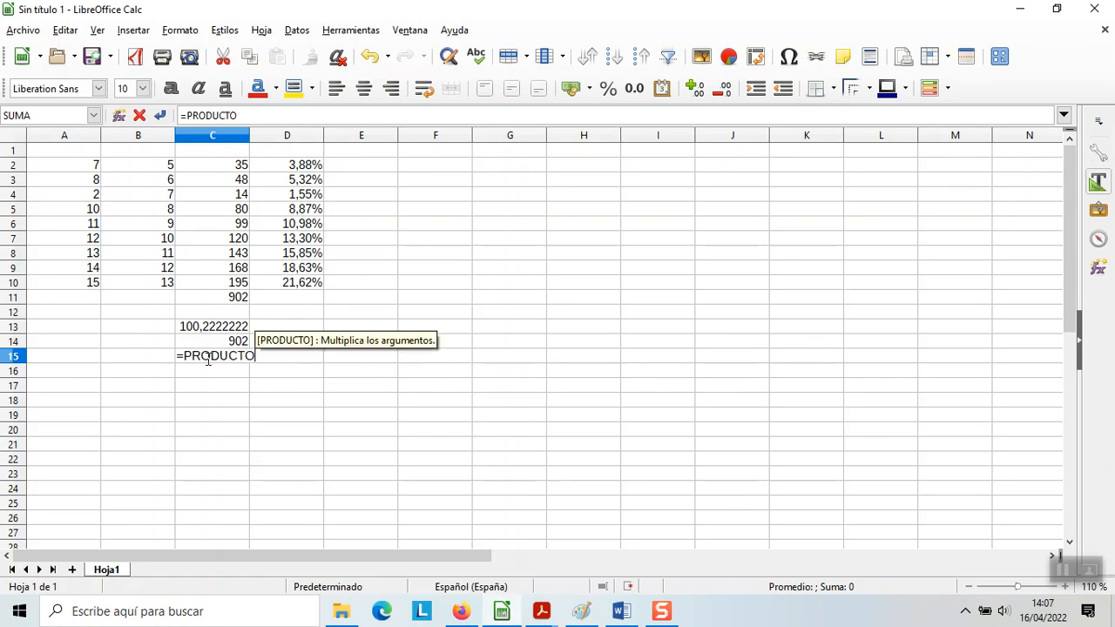
text(()
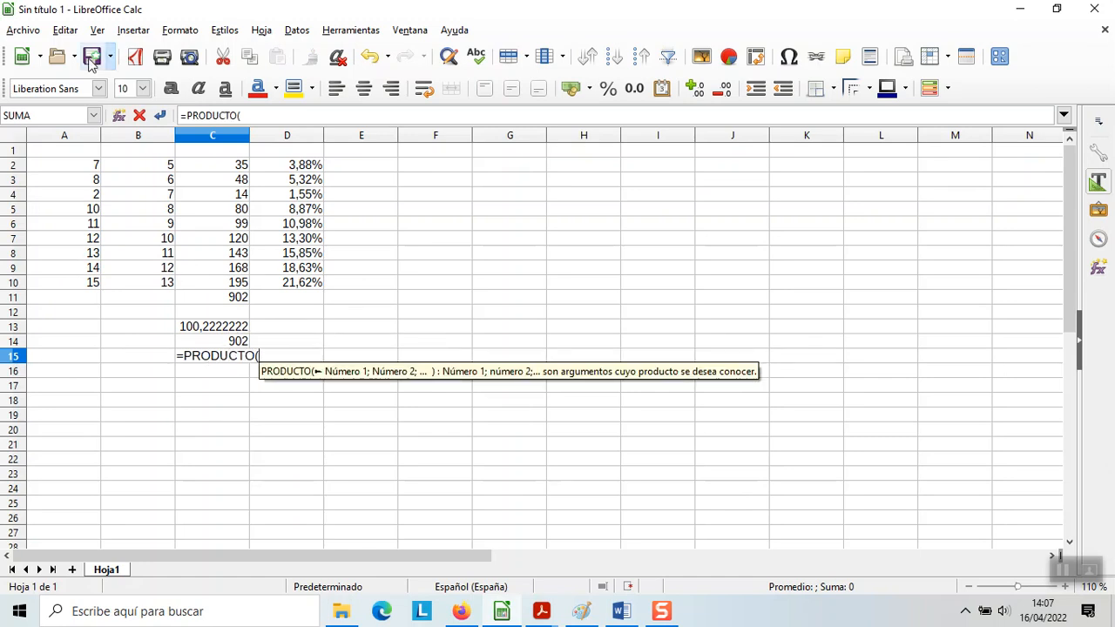
drag(209, 168, 233, 279)
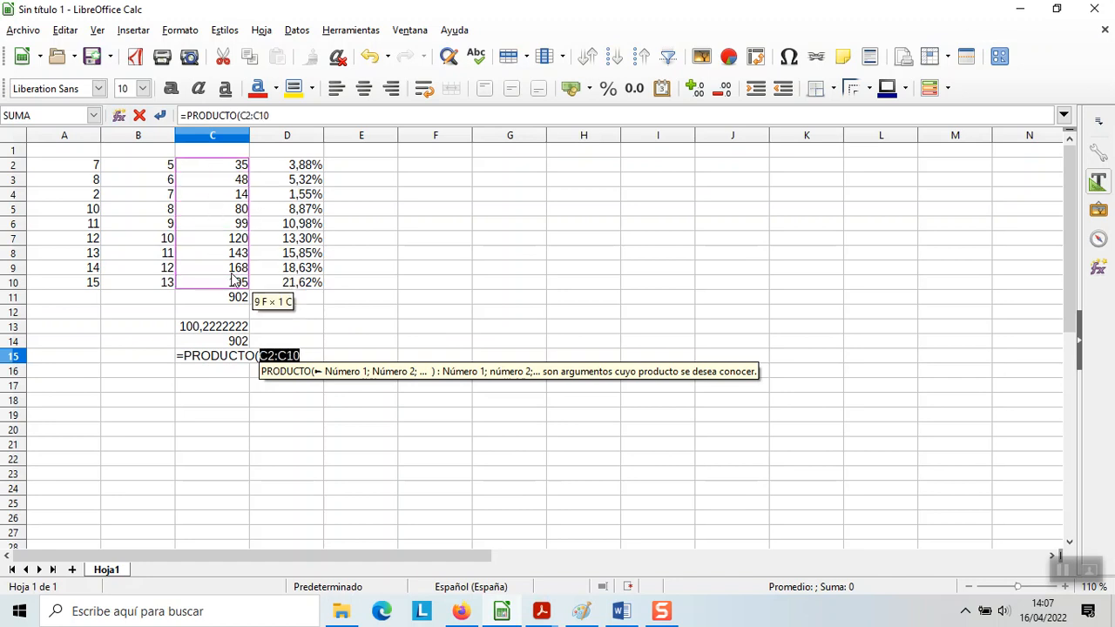
key(Return)
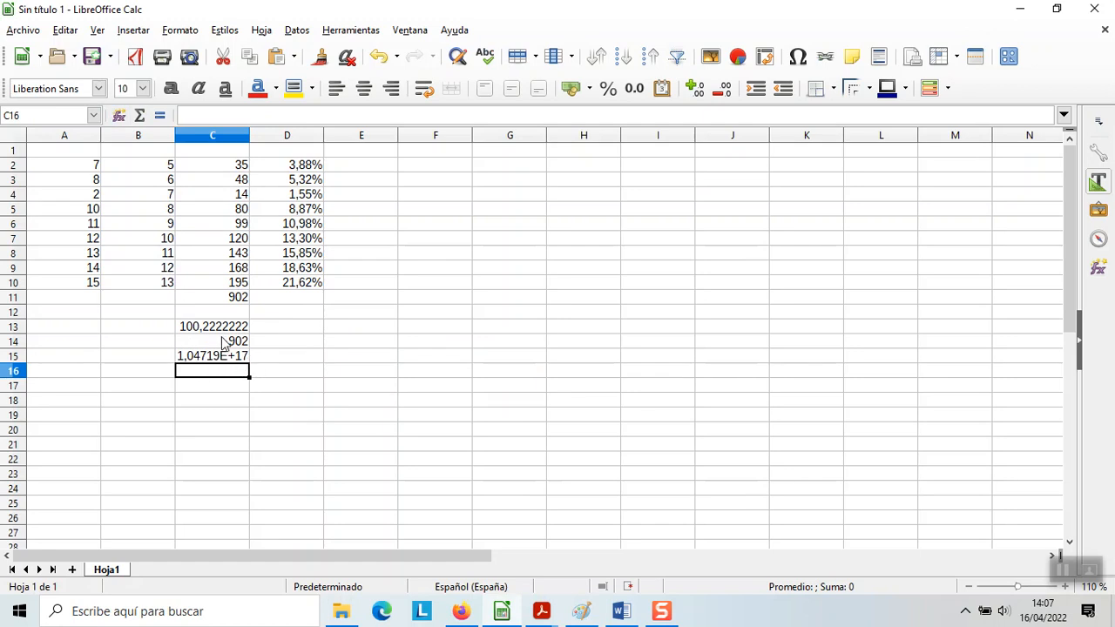
click(194, 358)
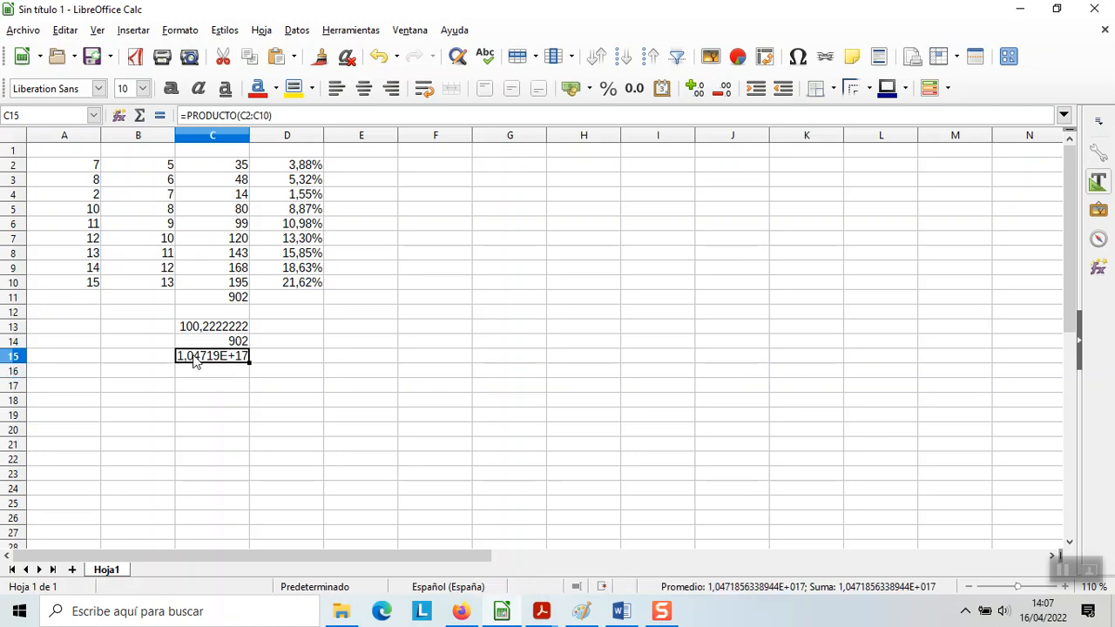
key(Delete)
- Open the function wizard for C16 and filter its function list to the Estadísticas category
click(182, 368)
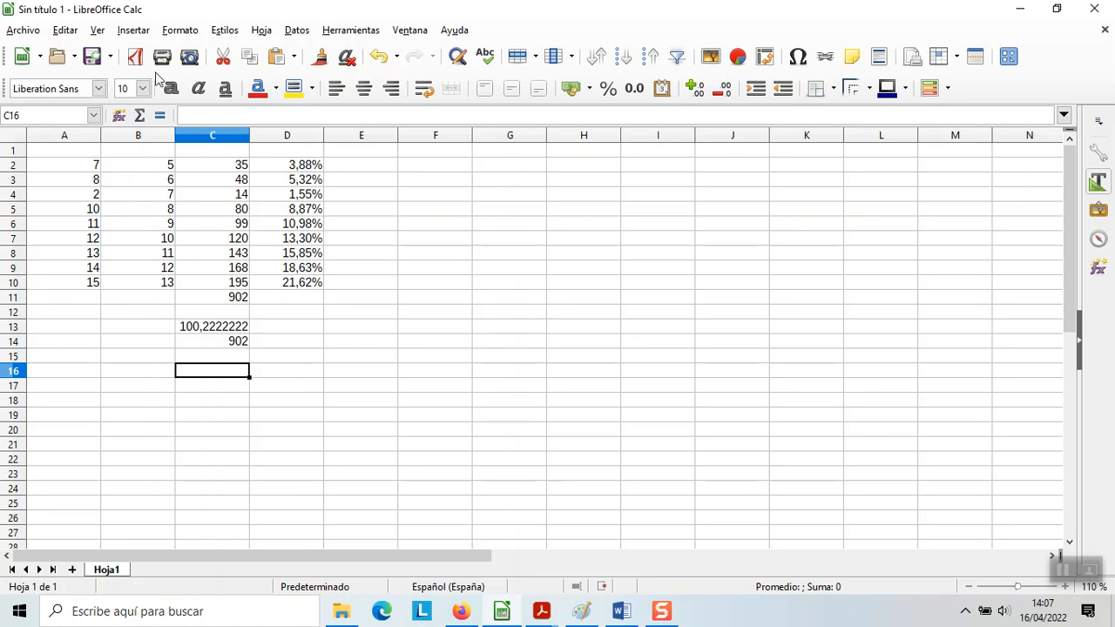
click(118, 114)
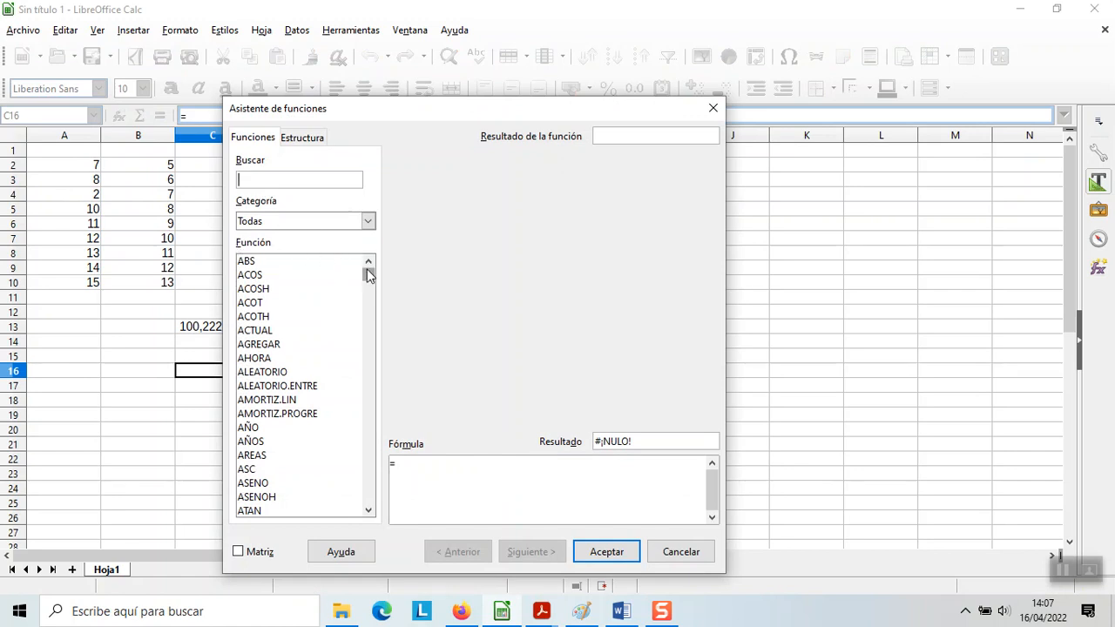
scroll(370, 283, down, 1)
drag(370, 283, 354, 261)
click(369, 220)
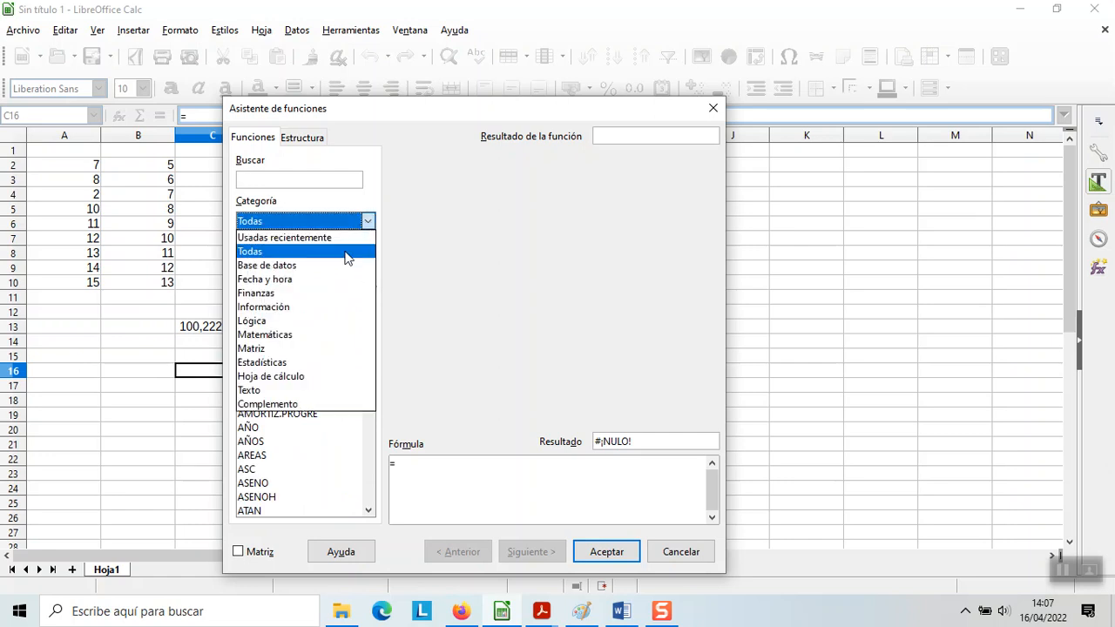
click(266, 362)
- Look through the list of statistical functions, including the PROMEDIO, PRONOSTICO, MAX and MIN entries
scroll(270, 354, down, 3)
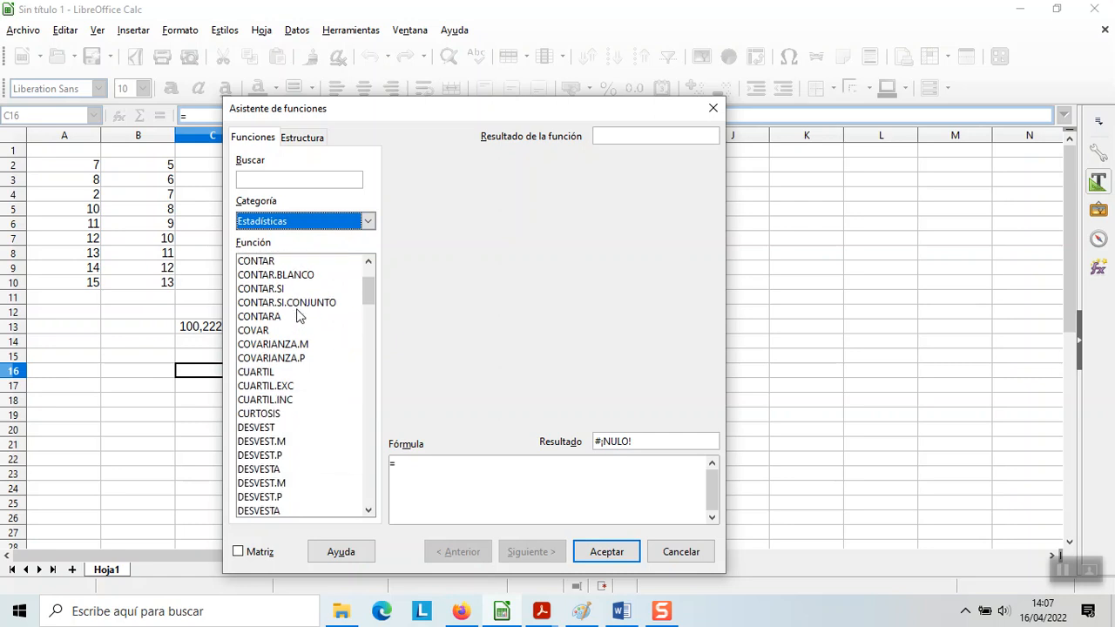
scroll(264, 349, down, 2)
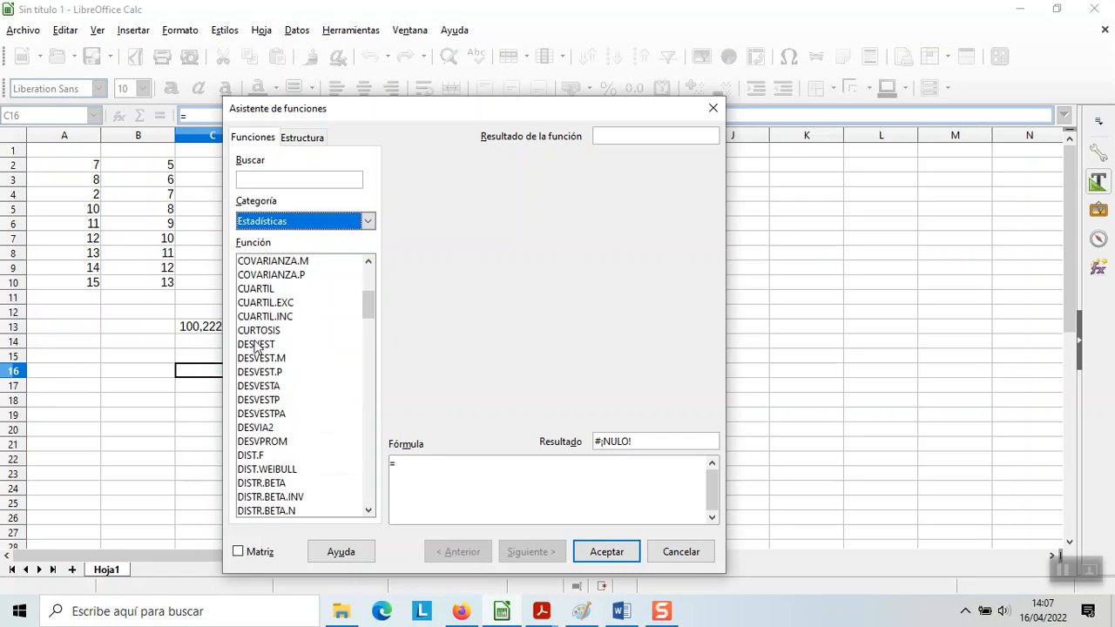
scroll(250, 400, down, 7)
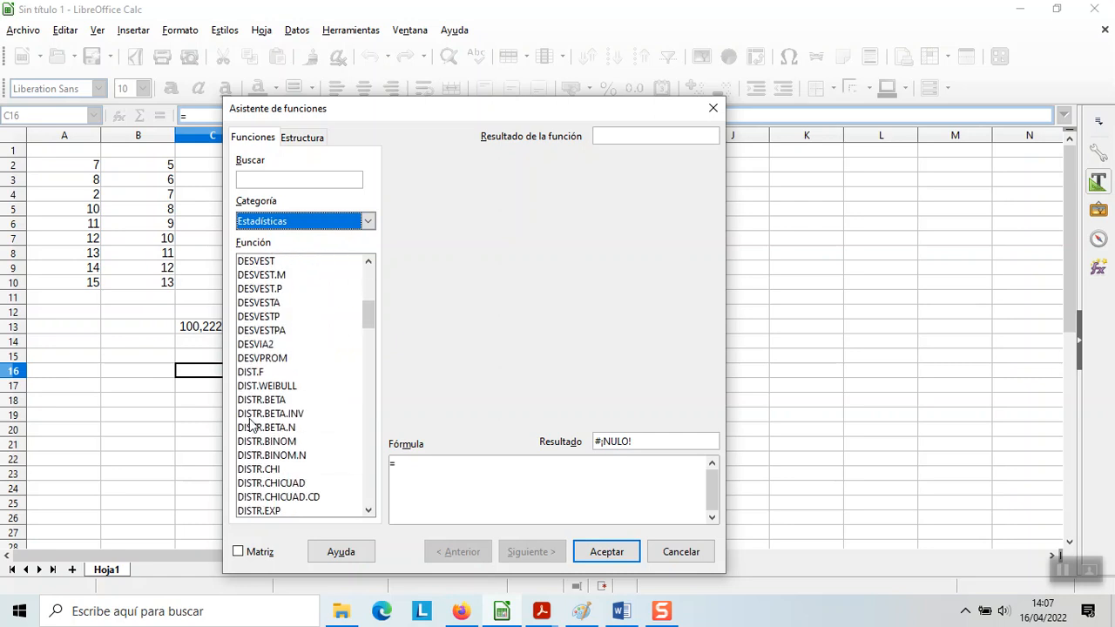
scroll(297, 287, down, 6)
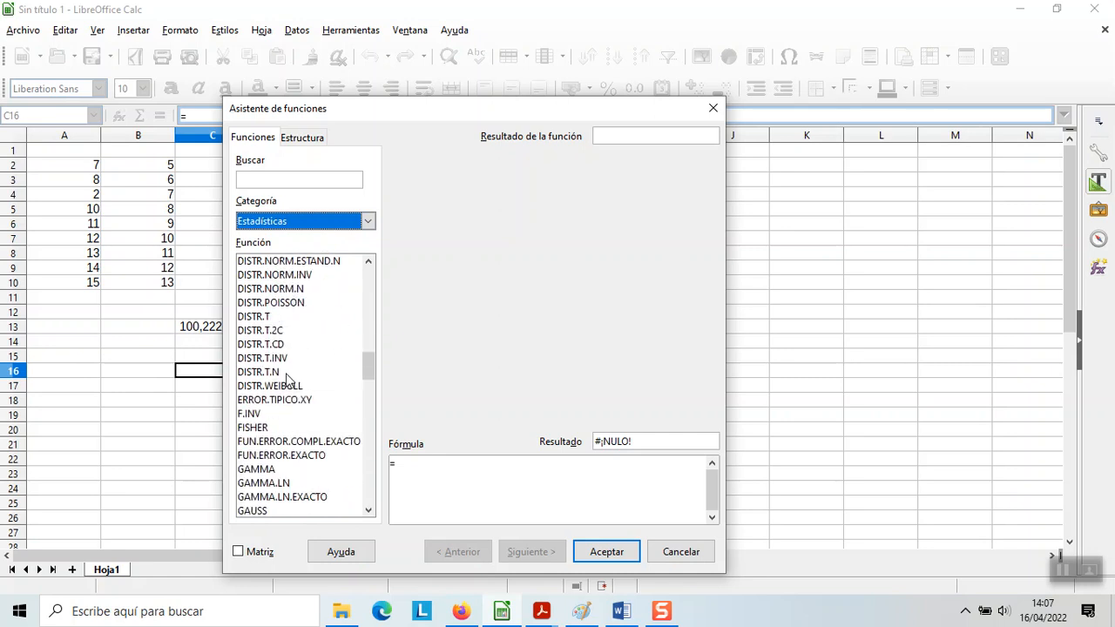
scroll(287, 380, down, 8)
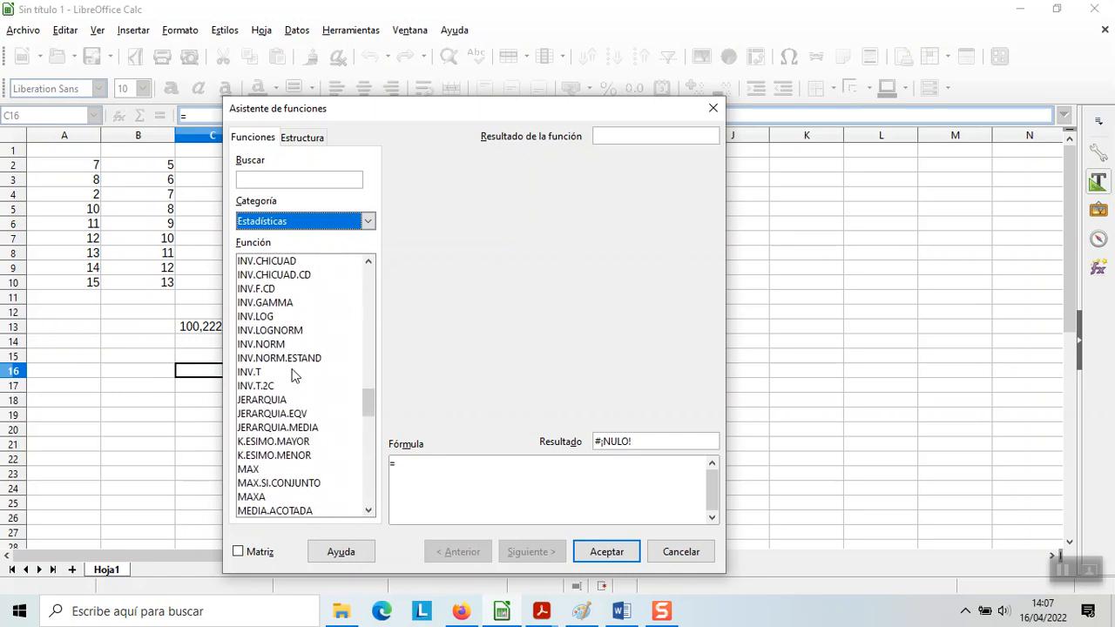
scroll(292, 375, down, 10)
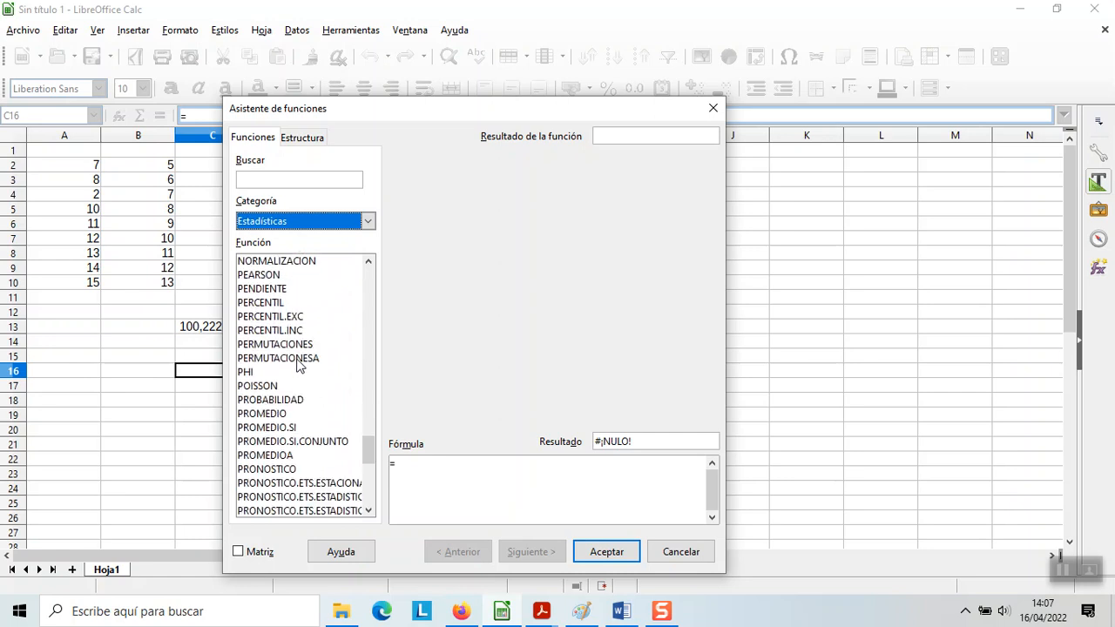
scroll(297, 364, down, 2)
scroll(298, 364, up, 1)
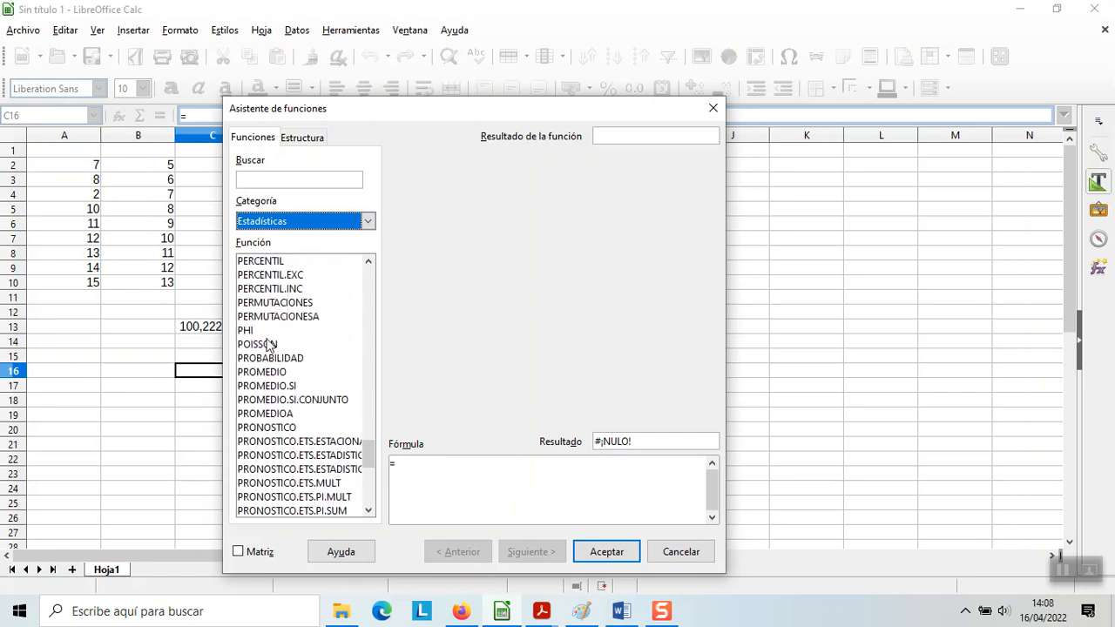
scroll(250, 344, down, 3)
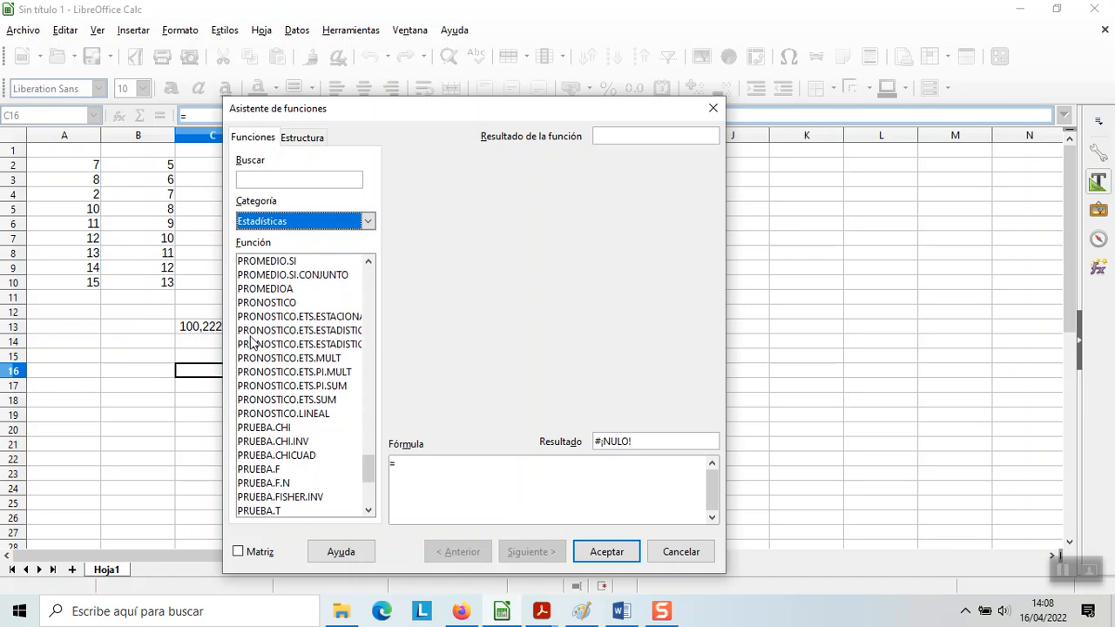
scroll(265, 339, down, 5)
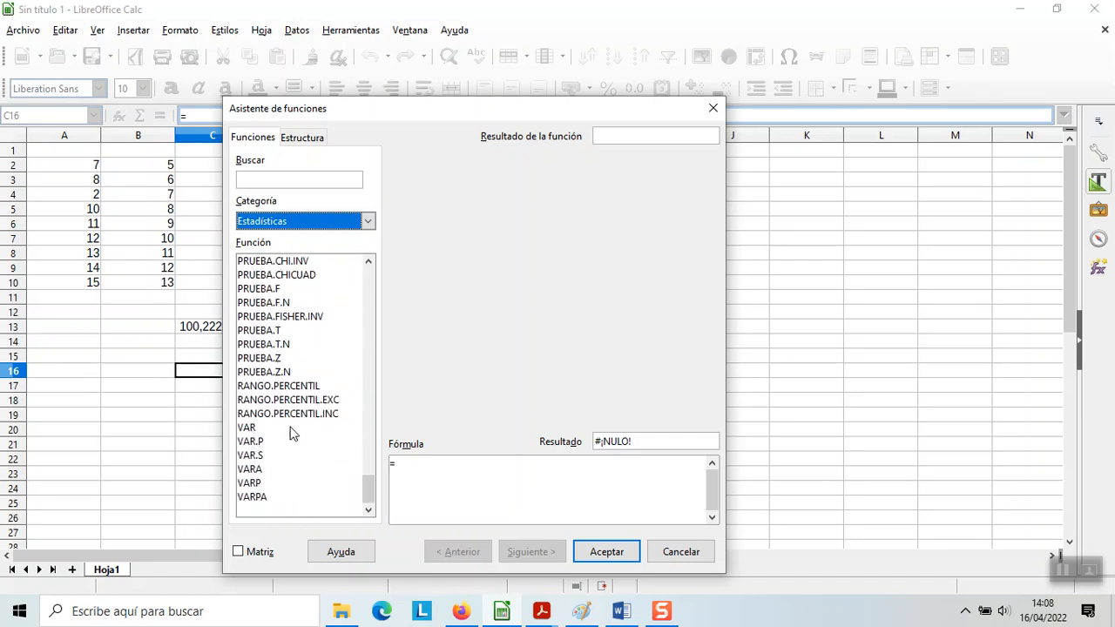
scroll(323, 365, up, 5)
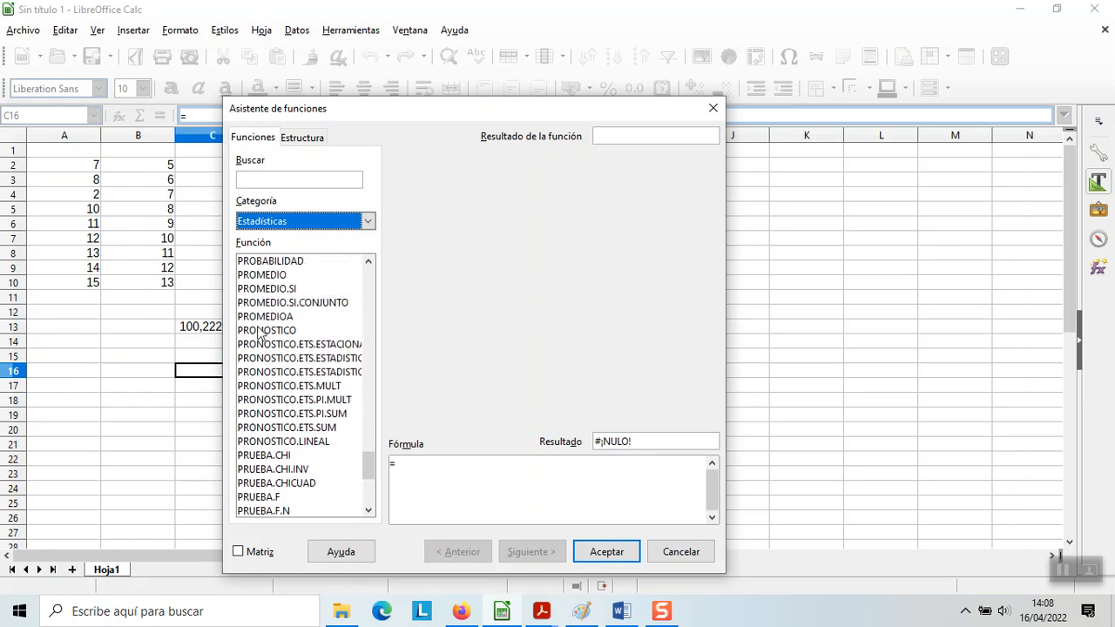
scroll(321, 359, down, 2)
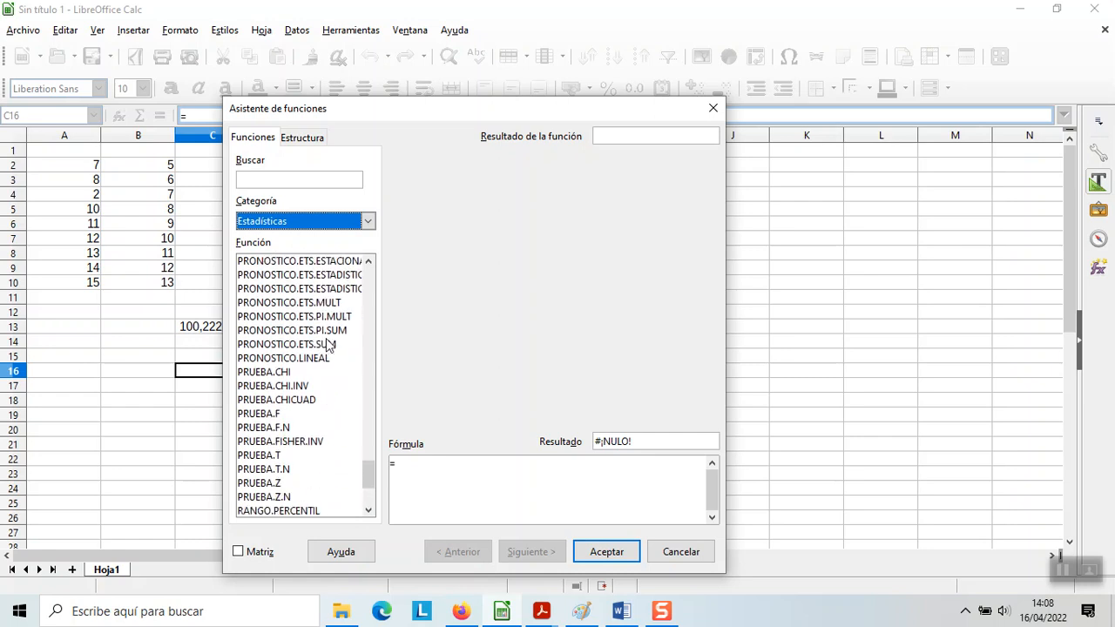
scroll(324, 337, up, 8)
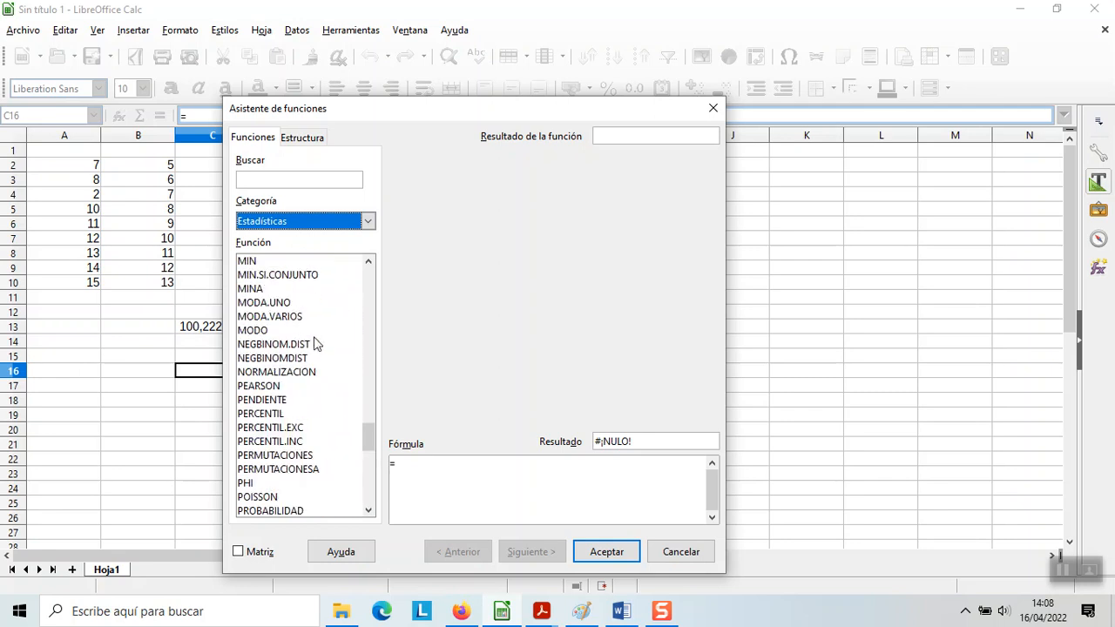
scroll(310, 350, up, 3)
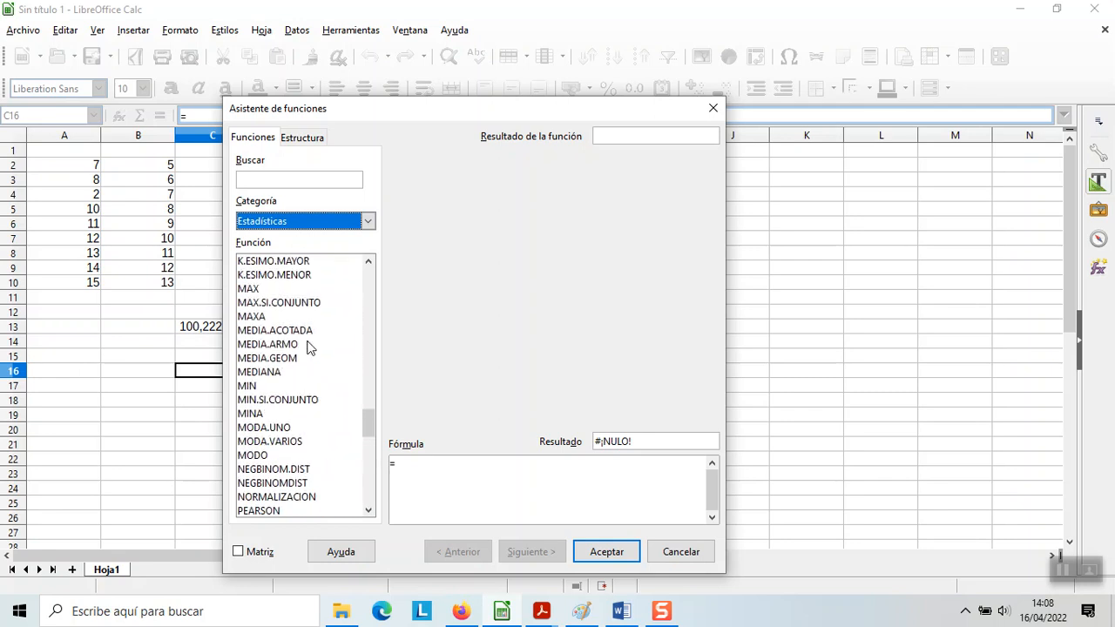
- Read the descriptions of the MIN and MAX functions and close the wizard without inserting one
click(247, 385)
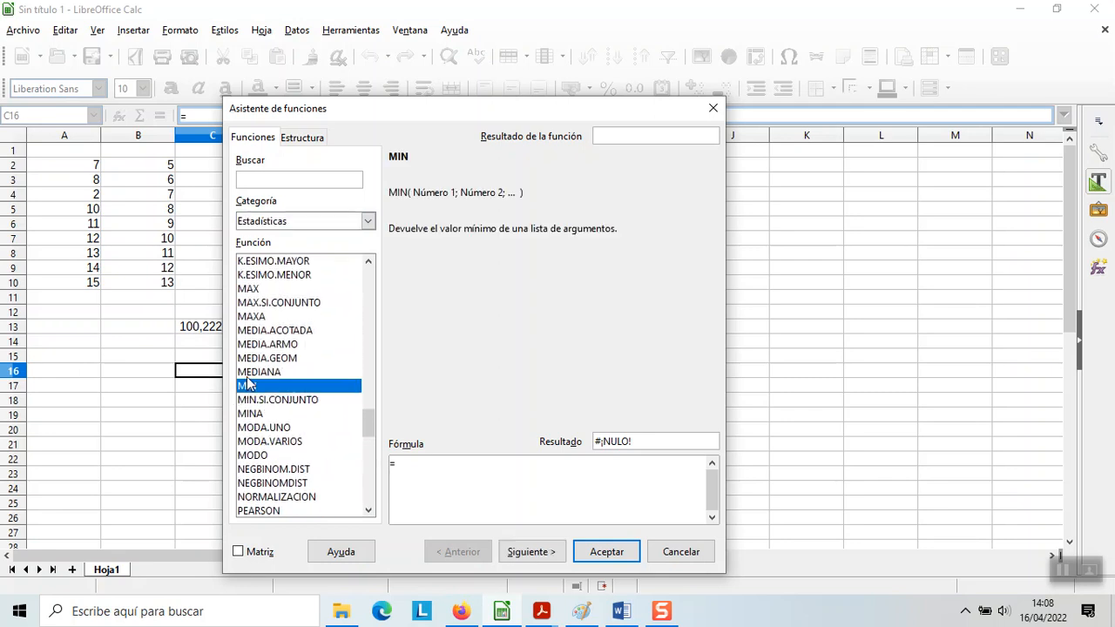
click(249, 292)
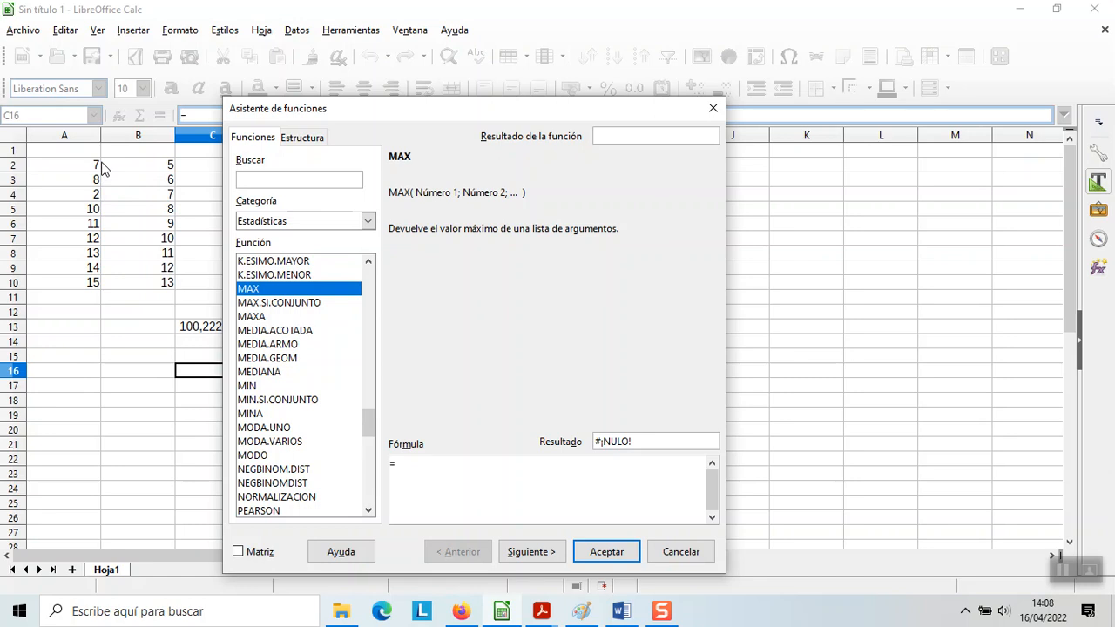
click(681, 554)
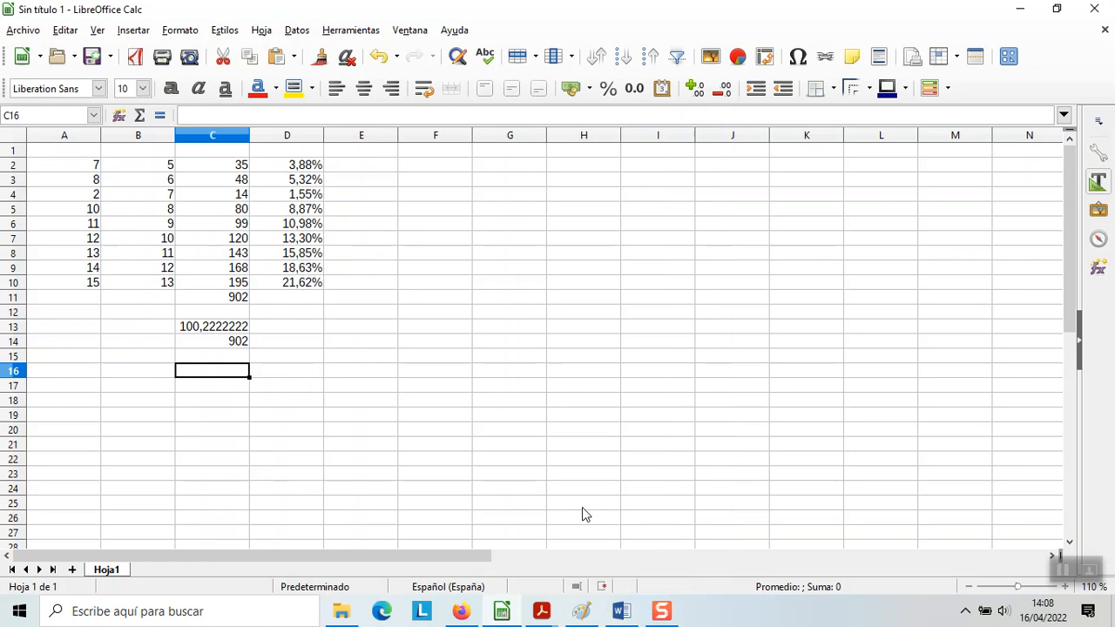
- Enter the formula =MIN(A2:A10) in C16 to get the smallest value of column A
text(=MIN)
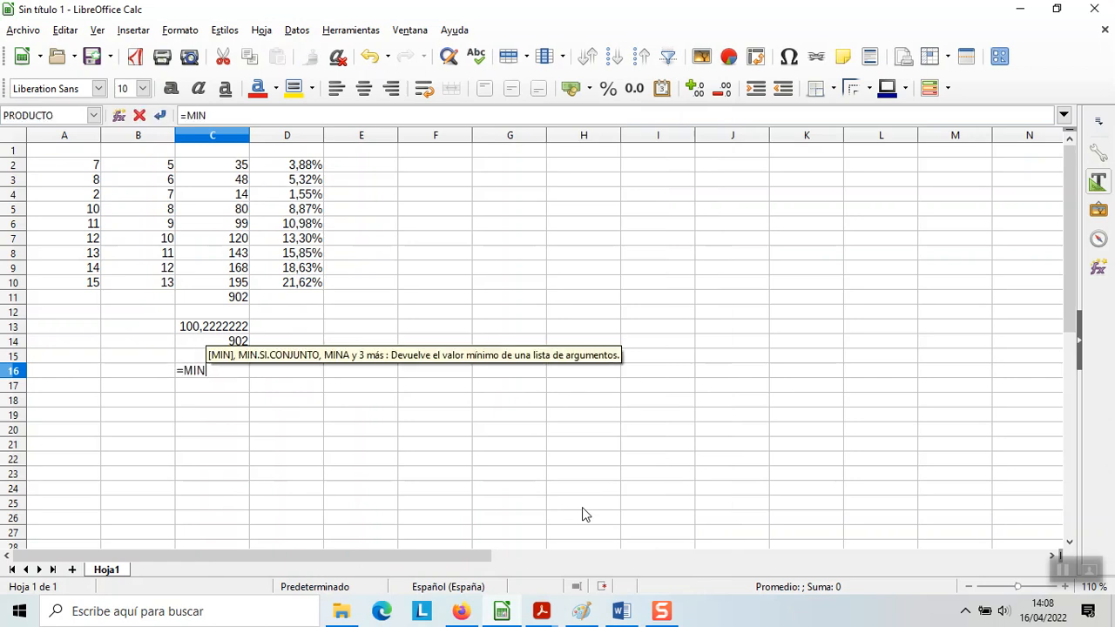
text(()
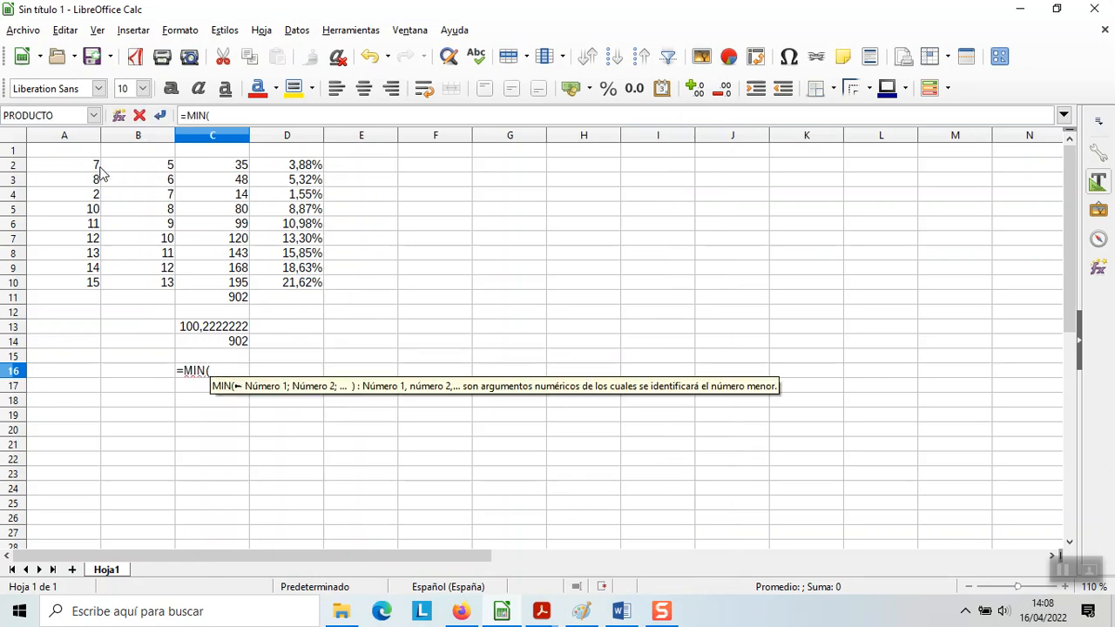
drag(94, 165, 94, 283)
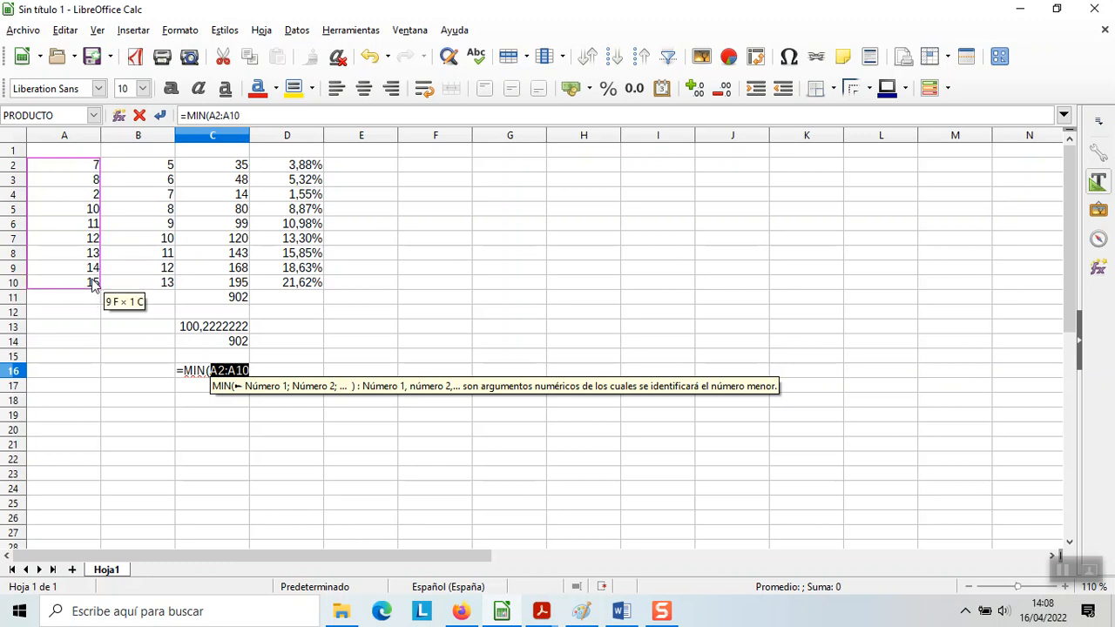
text())
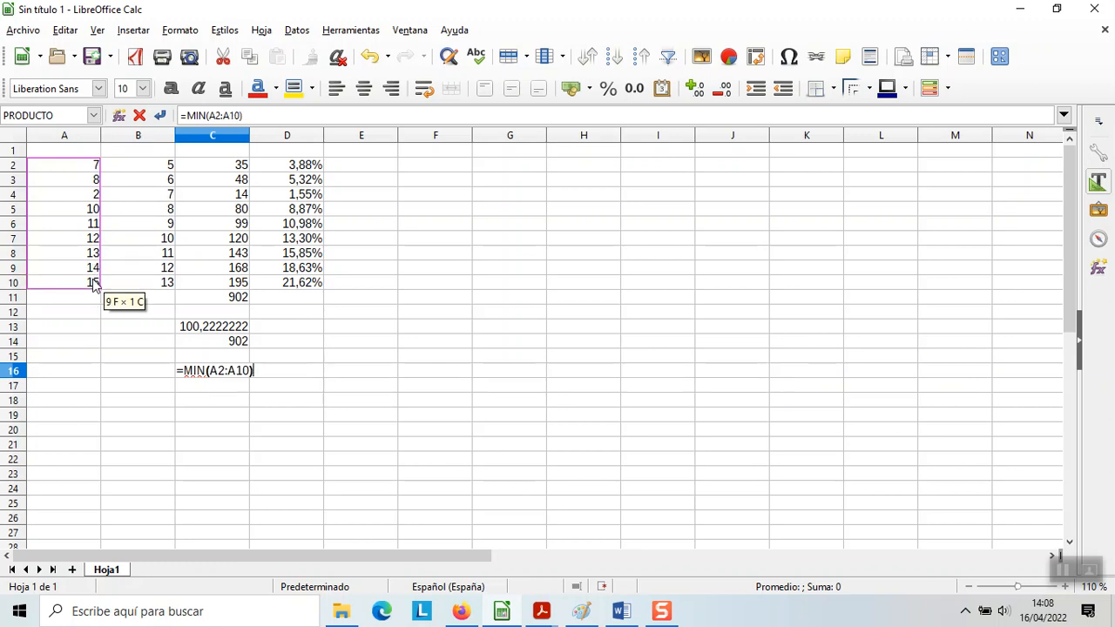
key(Return)
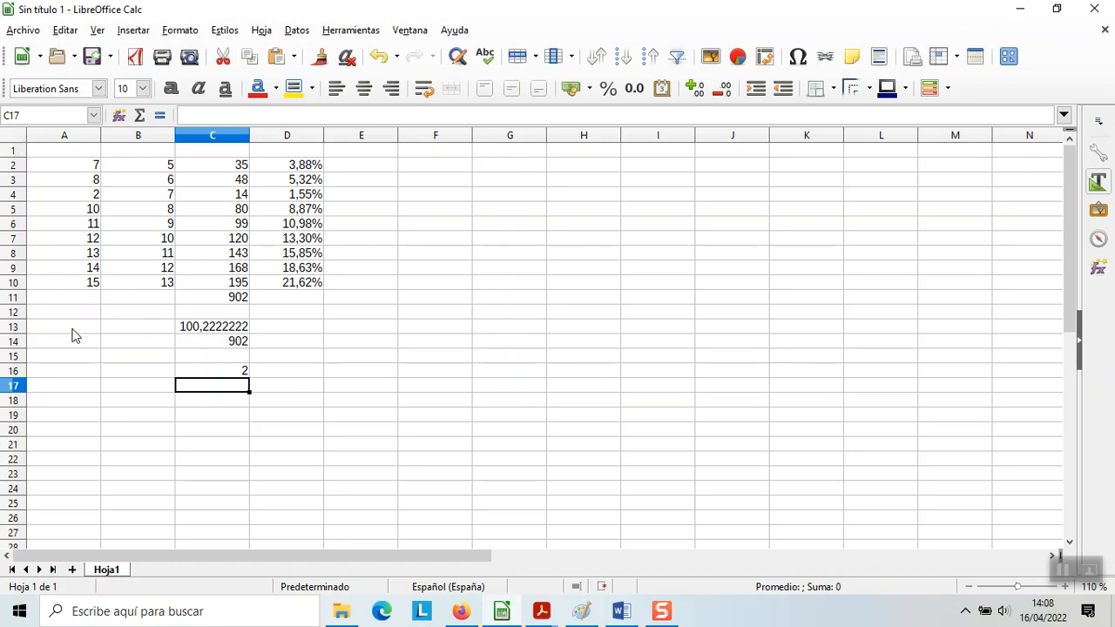
- Change the value in A4 to 20
click(94, 197)
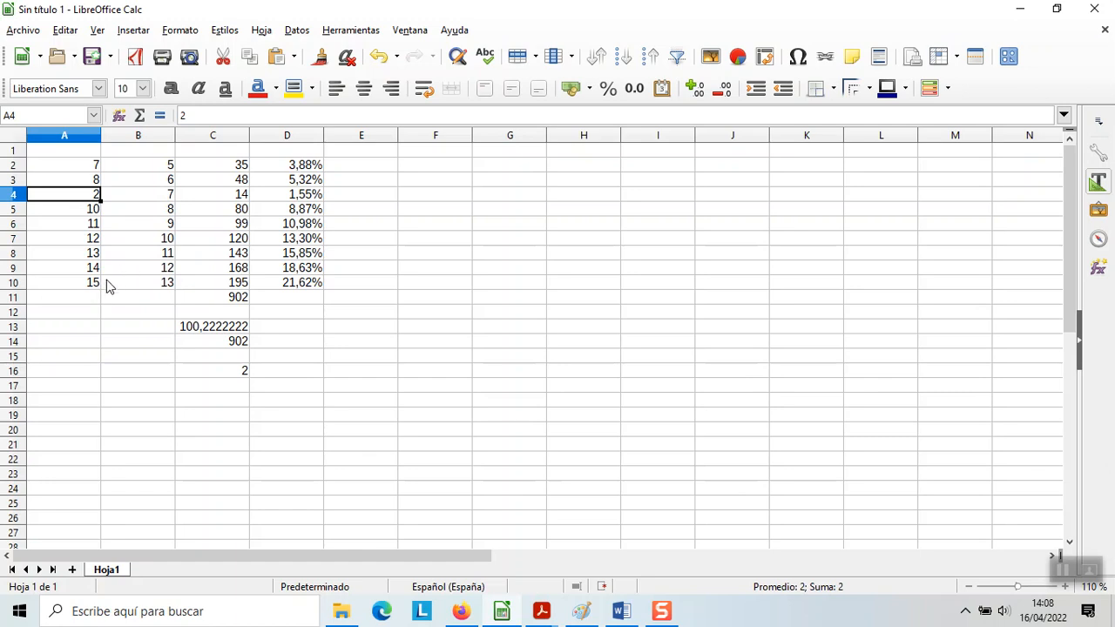
text(20)
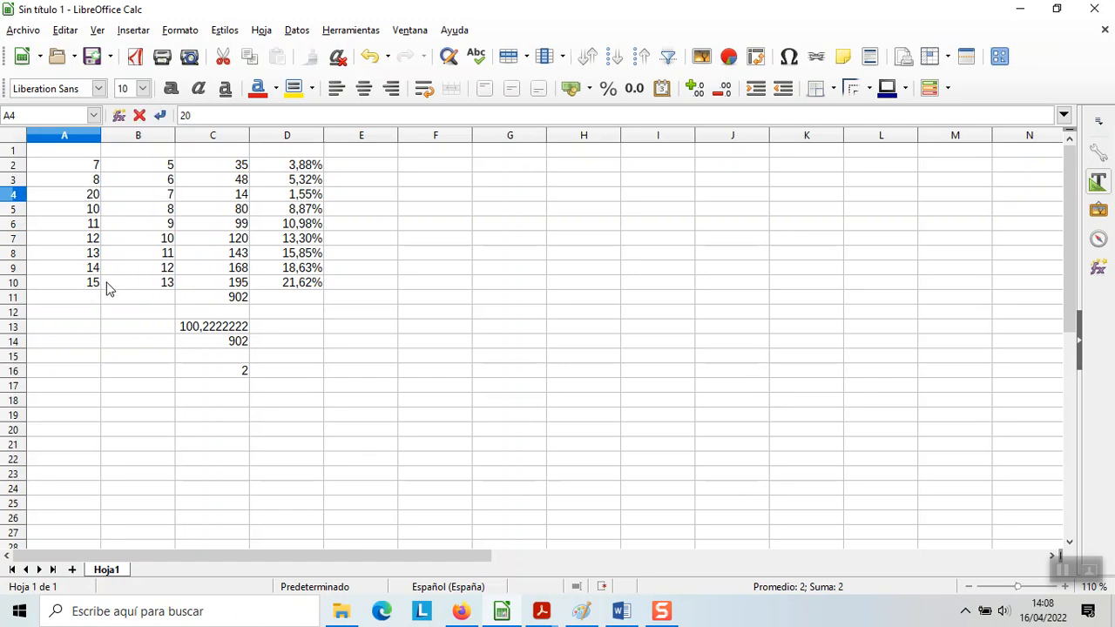
key(Return)
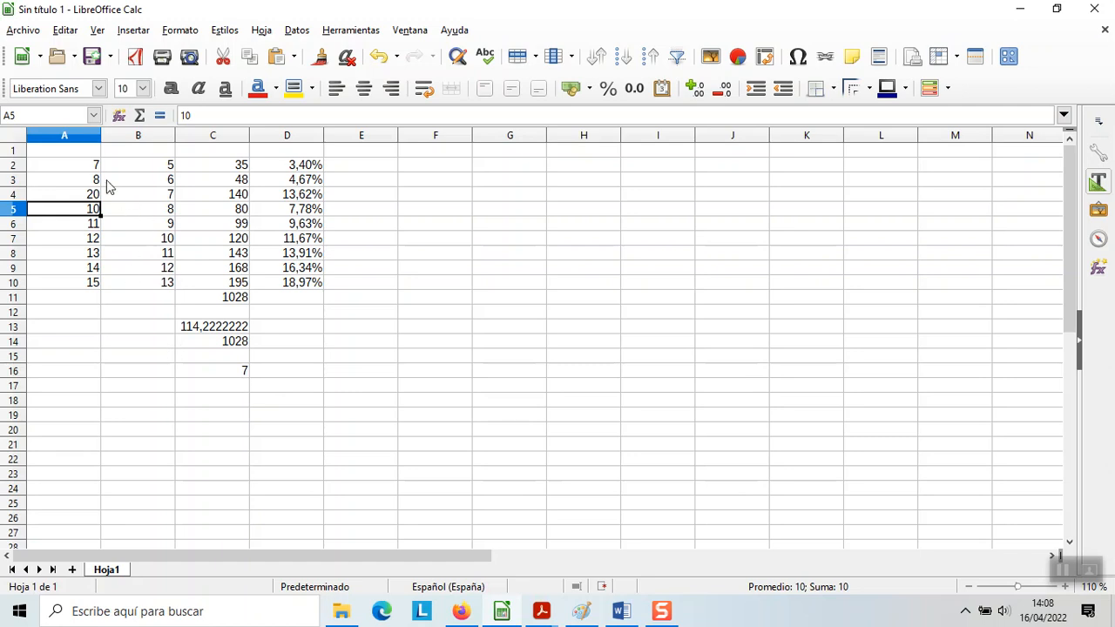
- Enter =CONTAR.SI(A2:A10;"<=10") in A17 to count the column A values up to 10
click(200, 389)
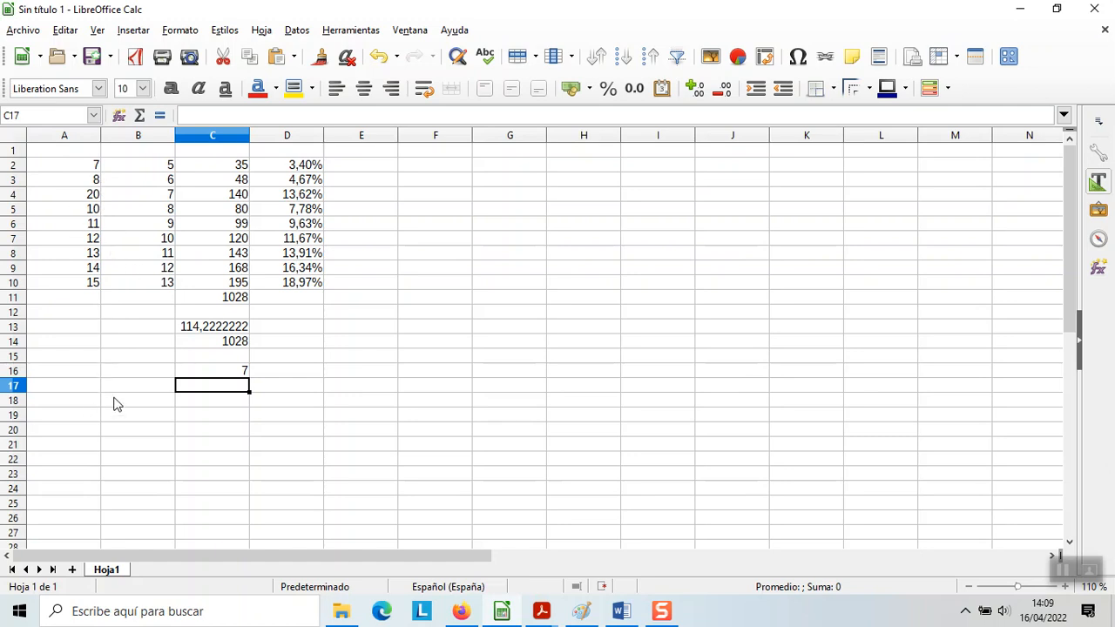
click(85, 393)
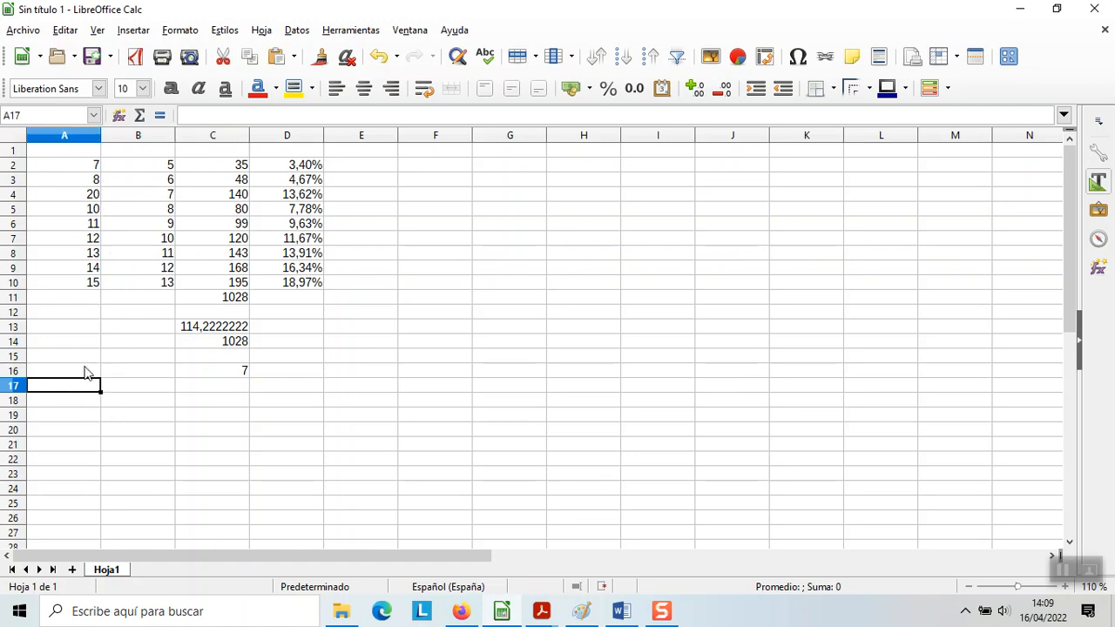
text(=CI)
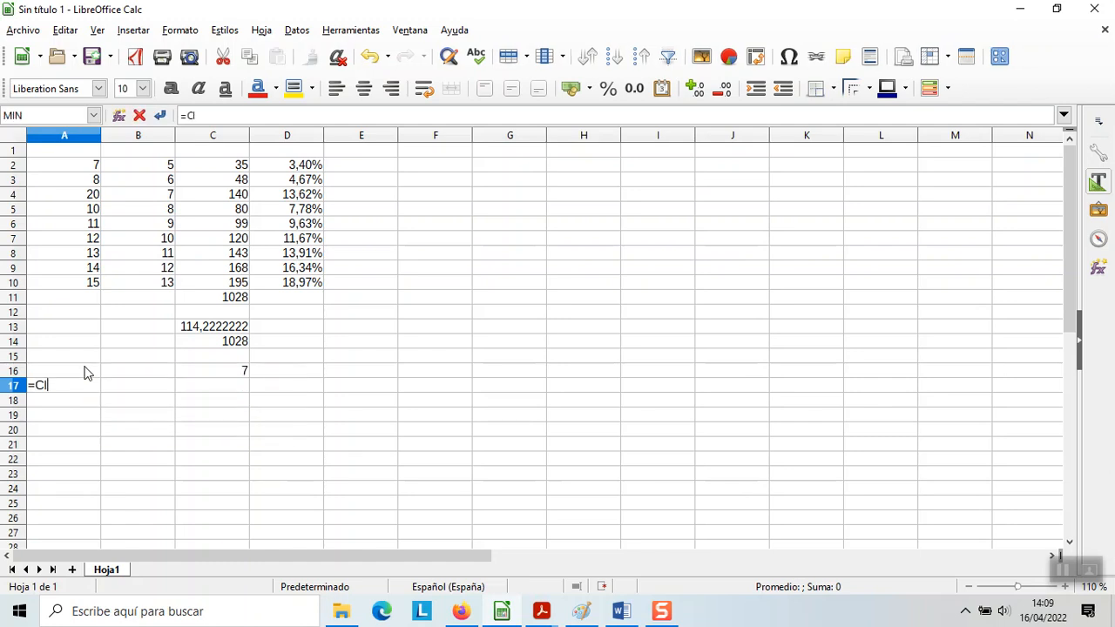
key(BackSpace)
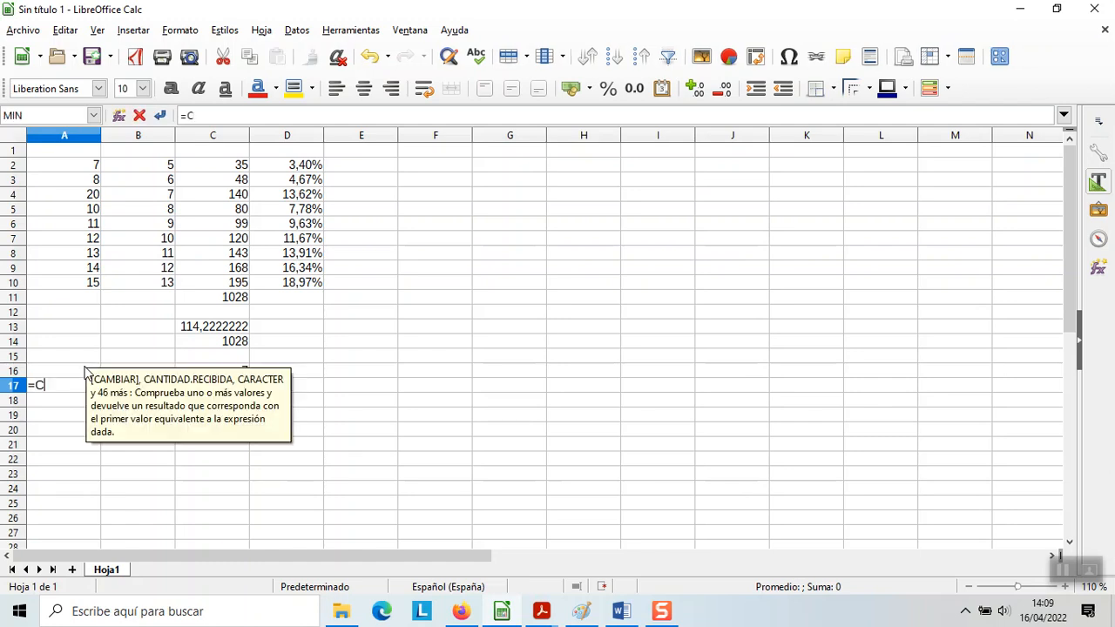
text(O)
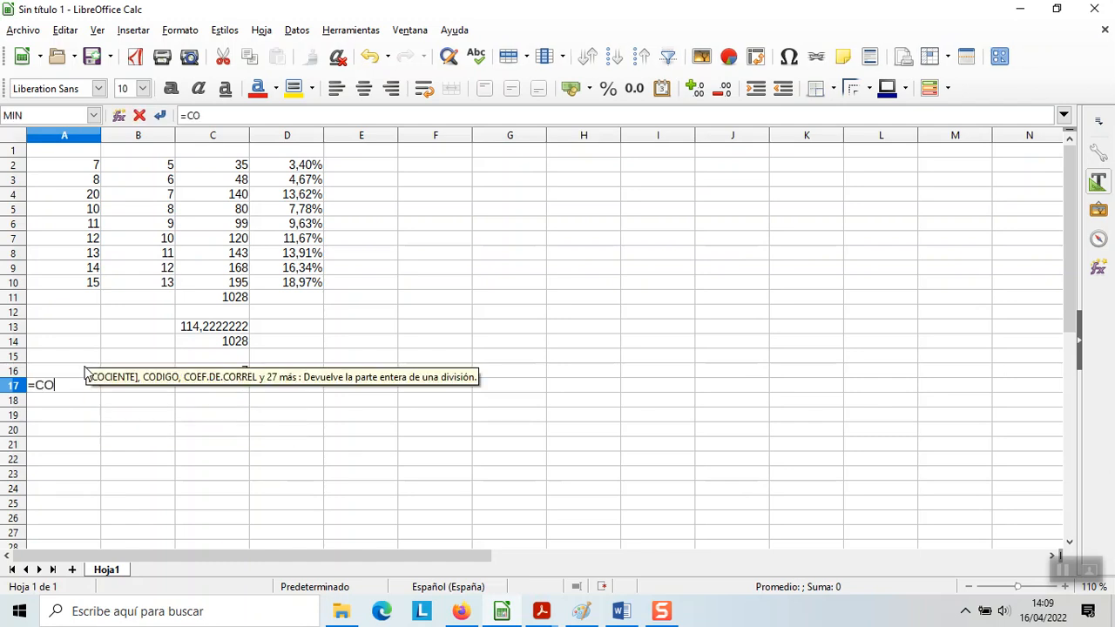
text(NTAR.SI)
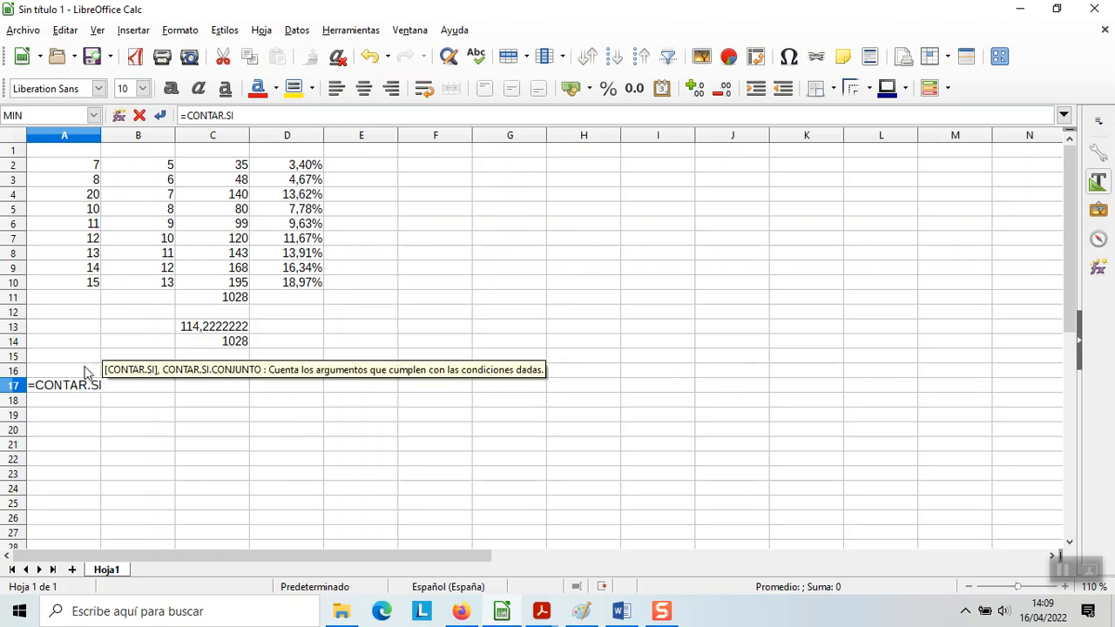
text(()
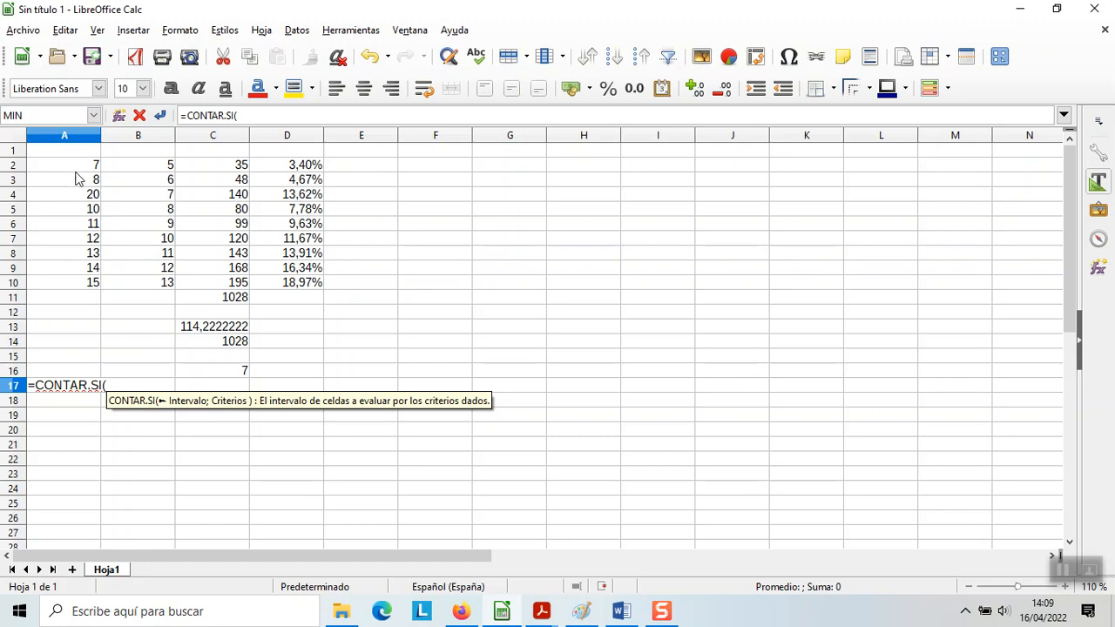
drag(75, 166, 67, 285)
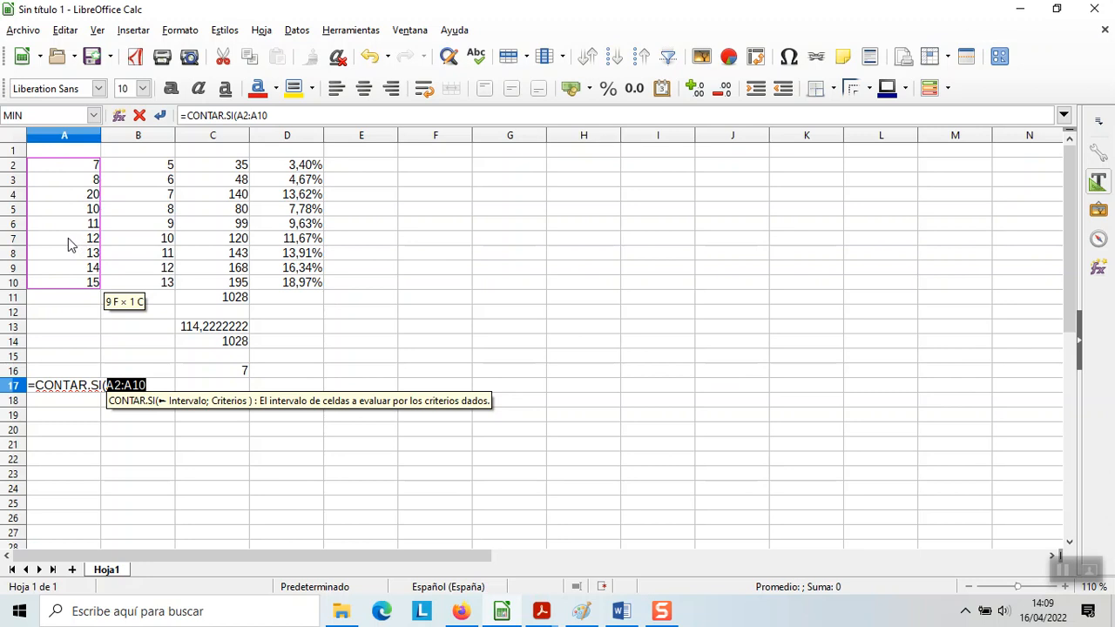
text(;)
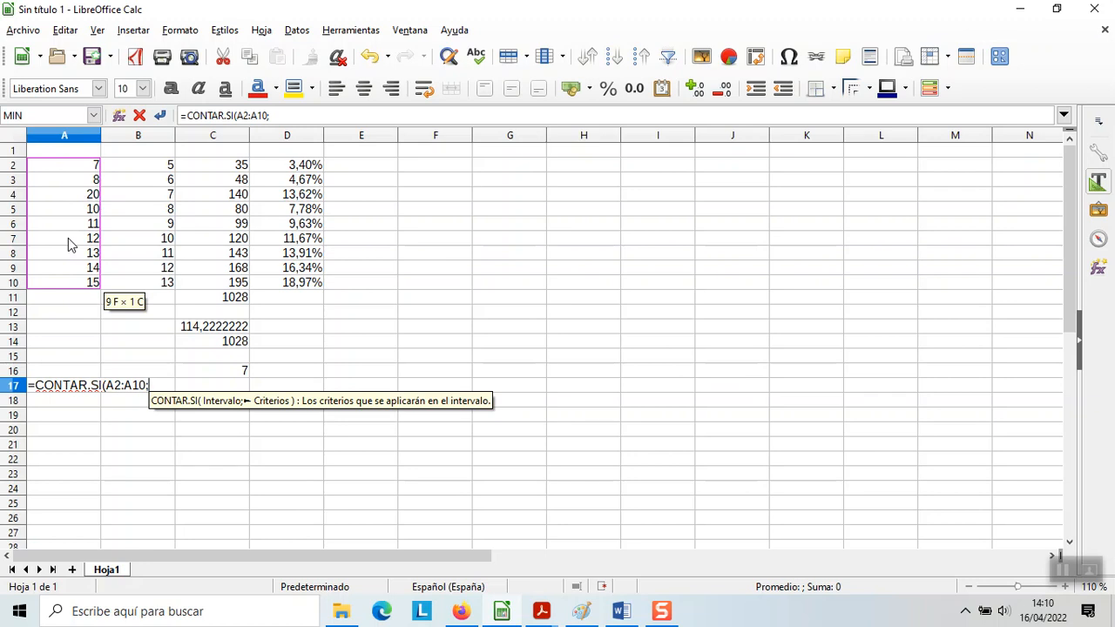
text(")
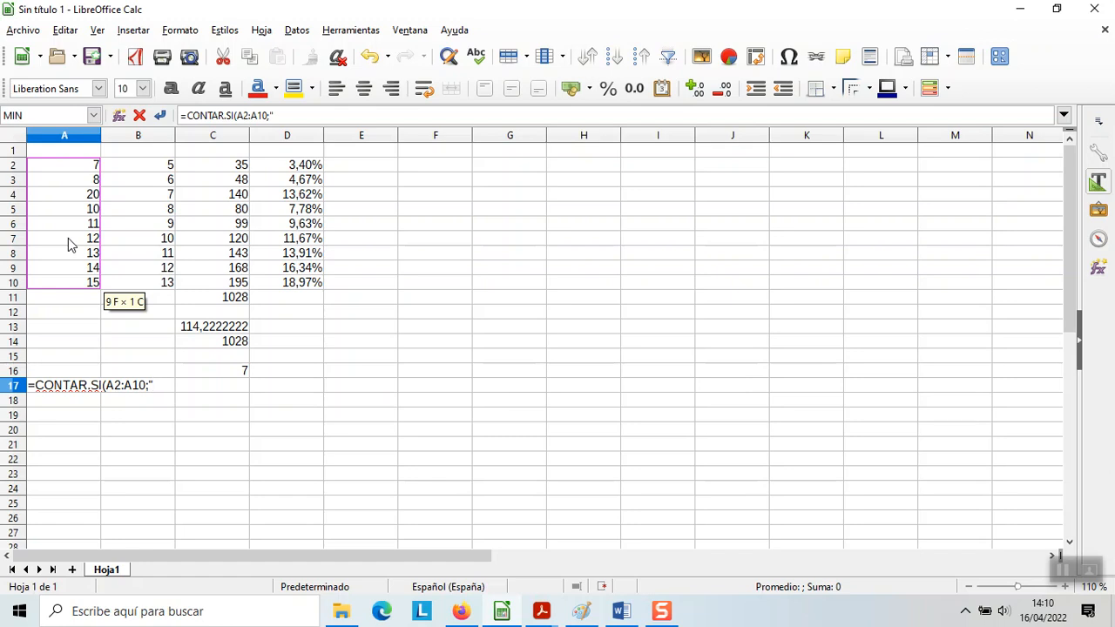
text(<=10"))
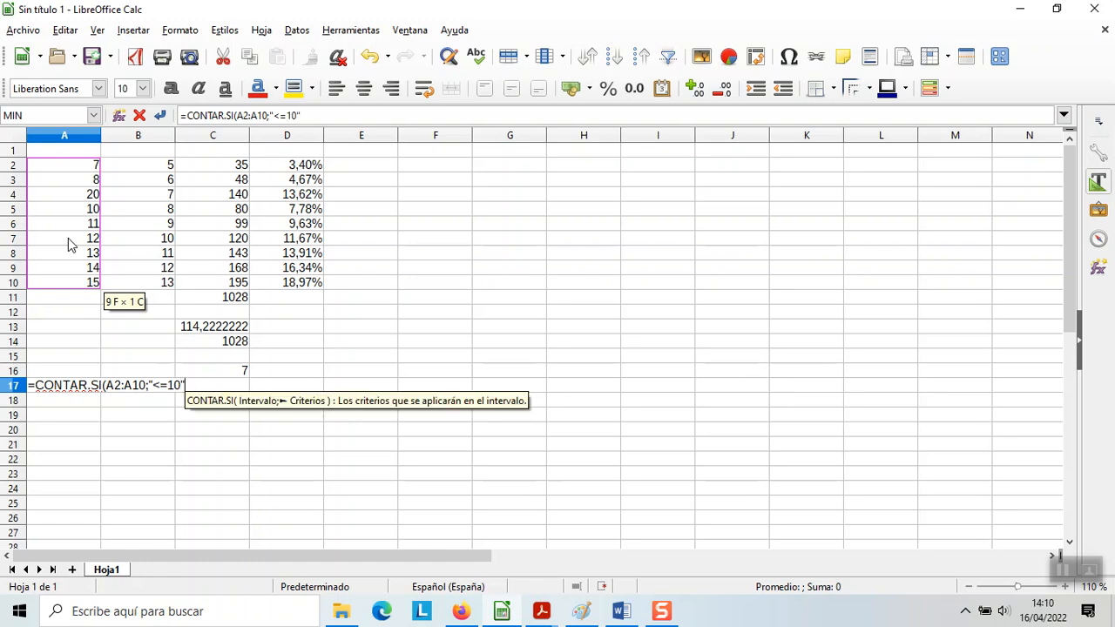
key(Return)
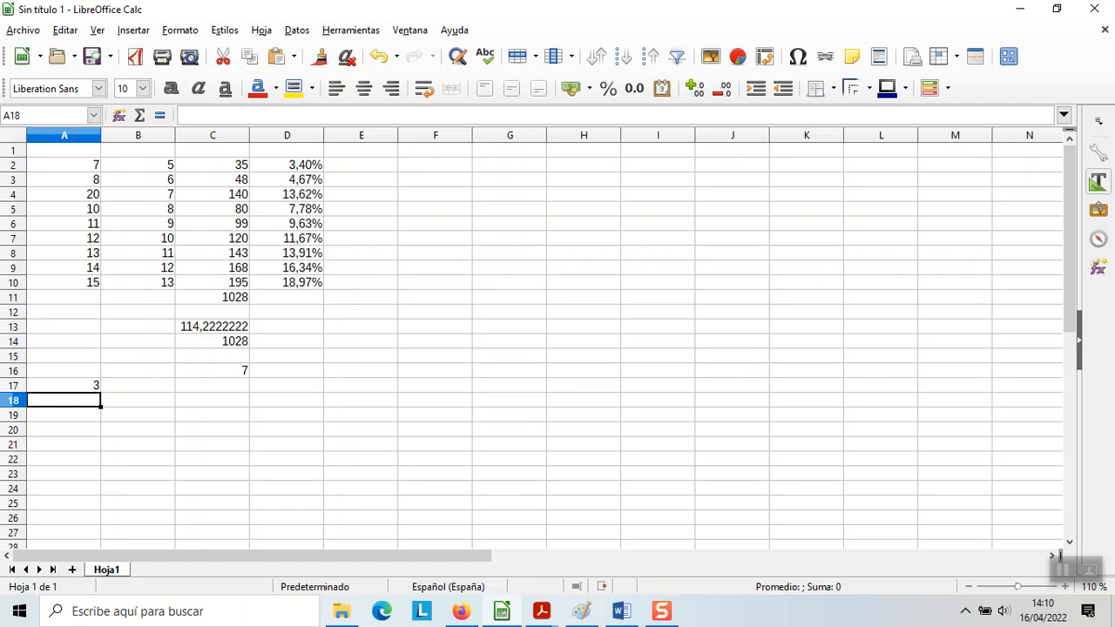
- Replace the 10 in A17's criterion with a reference to B10 joined by "&, and accept the proposed formula correction
click(73, 388)
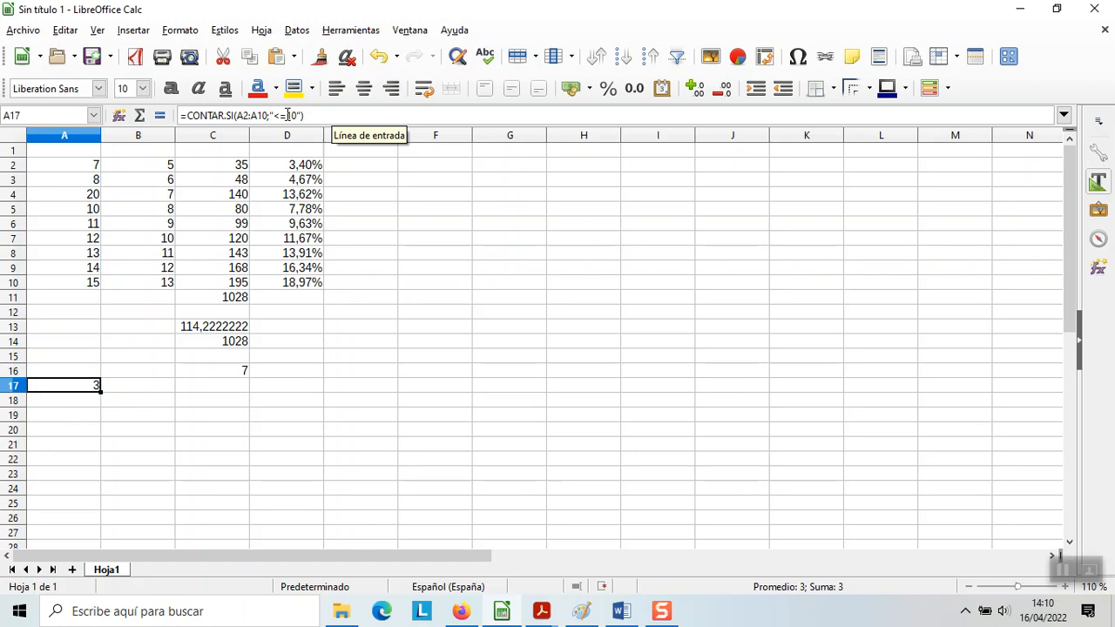
click(288, 116)
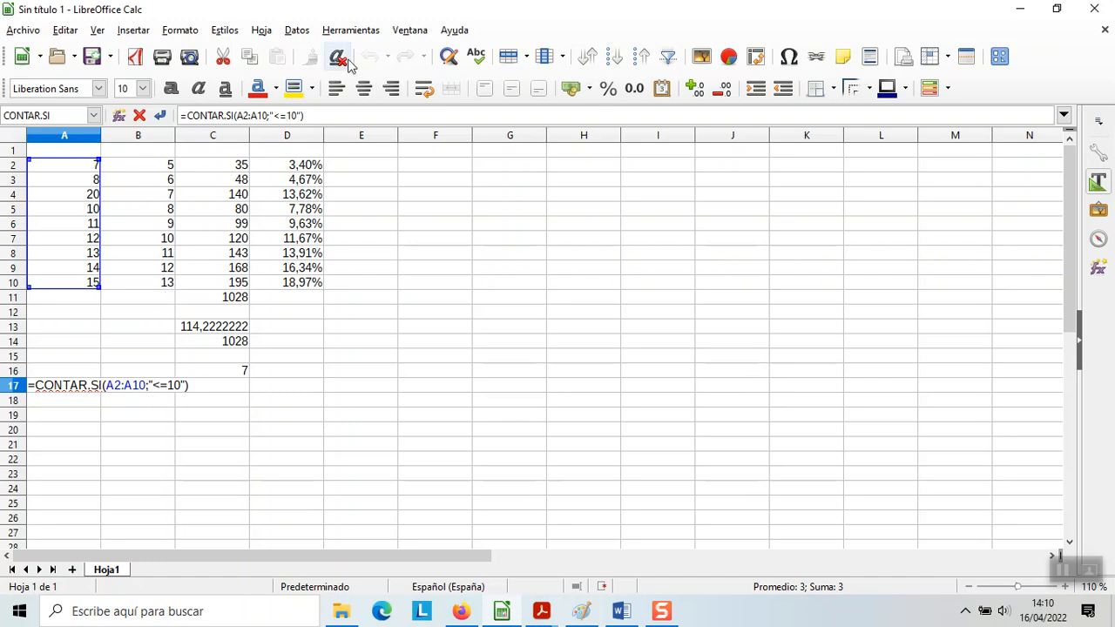
double_click(290, 116)
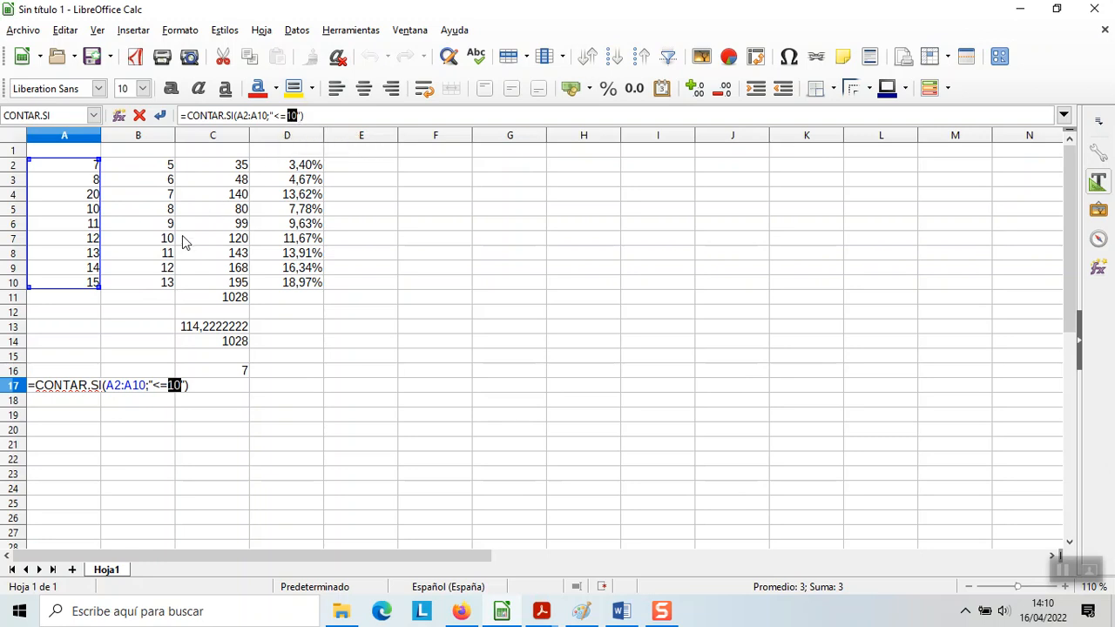
click(151, 289)
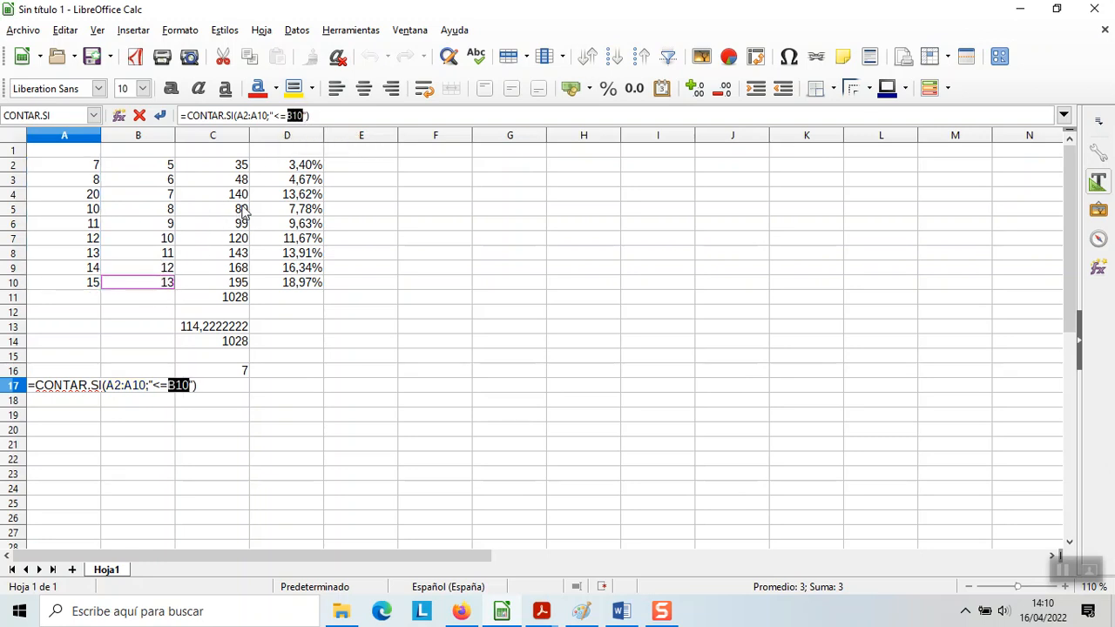
click(304, 115)
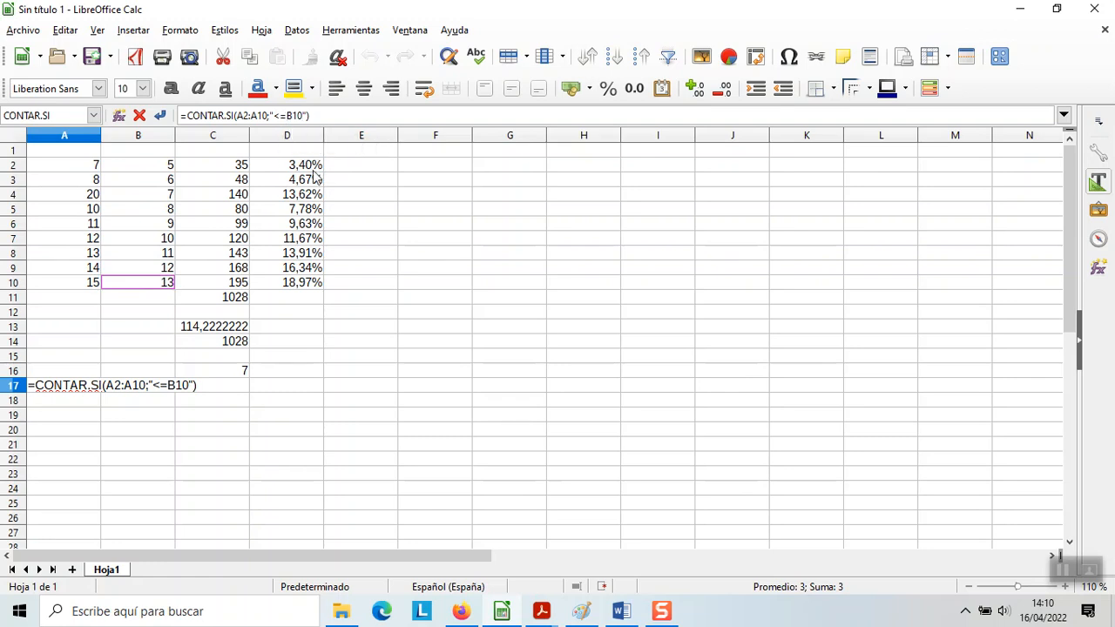
text("&)
key(Return)
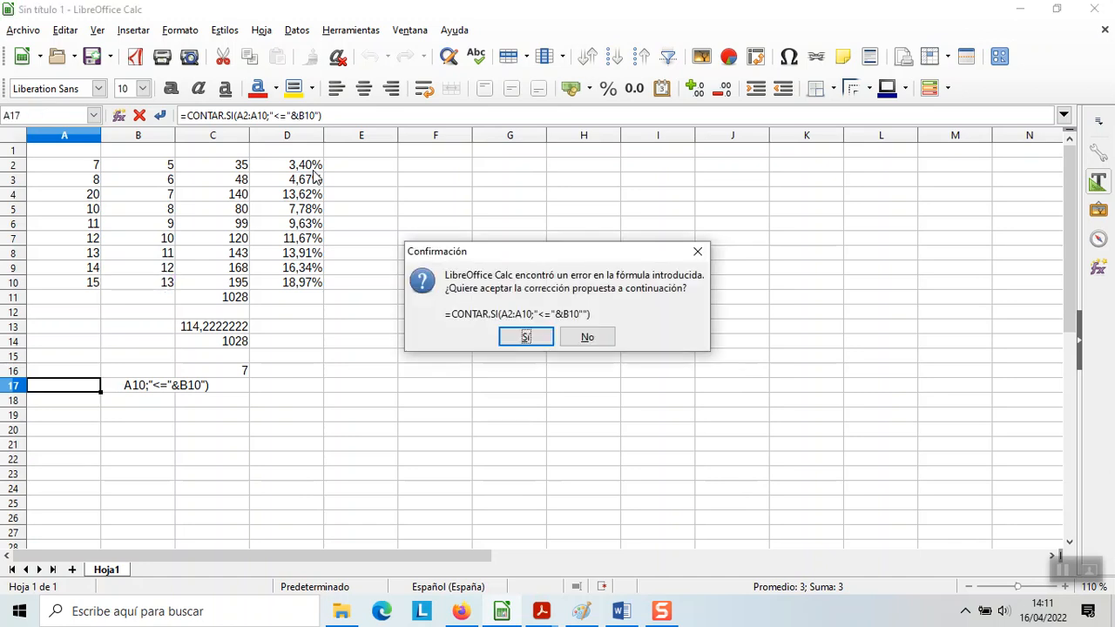
click(527, 340)
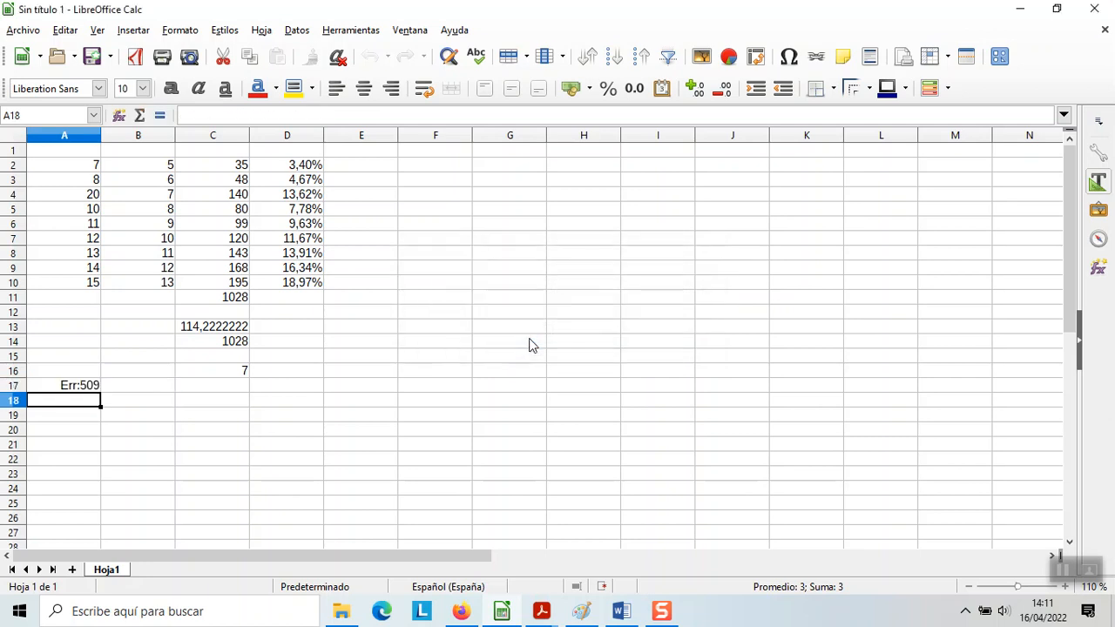
- Remove the surplus quotation marks after B10 in A17, making the formula =CONTAR.SI(A2:A10;"<="&B10)
click(89, 386)
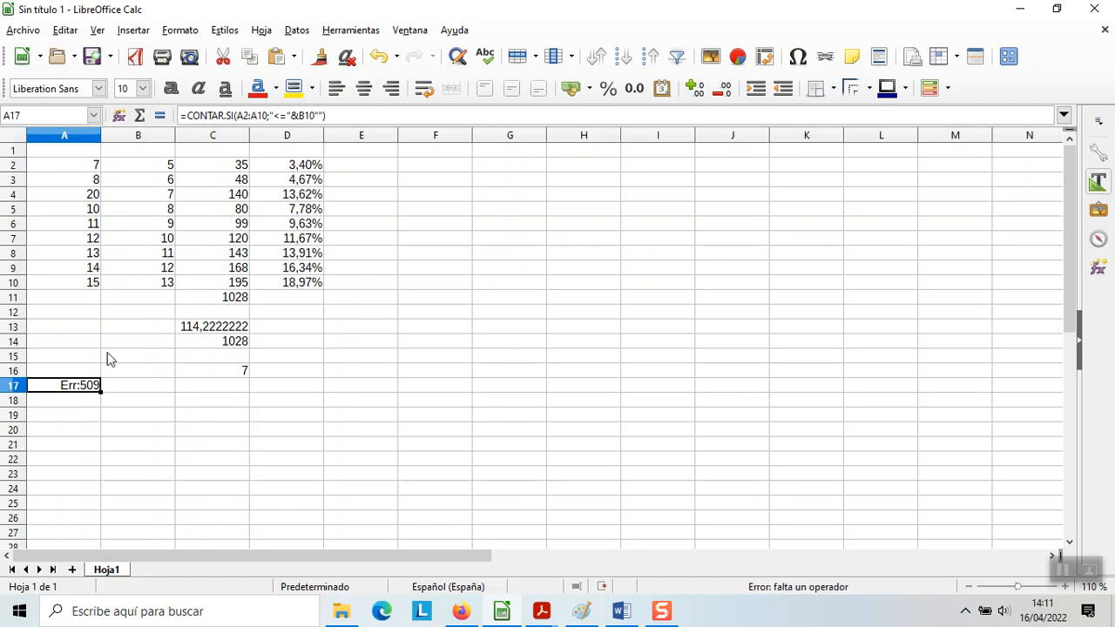
click(323, 117)
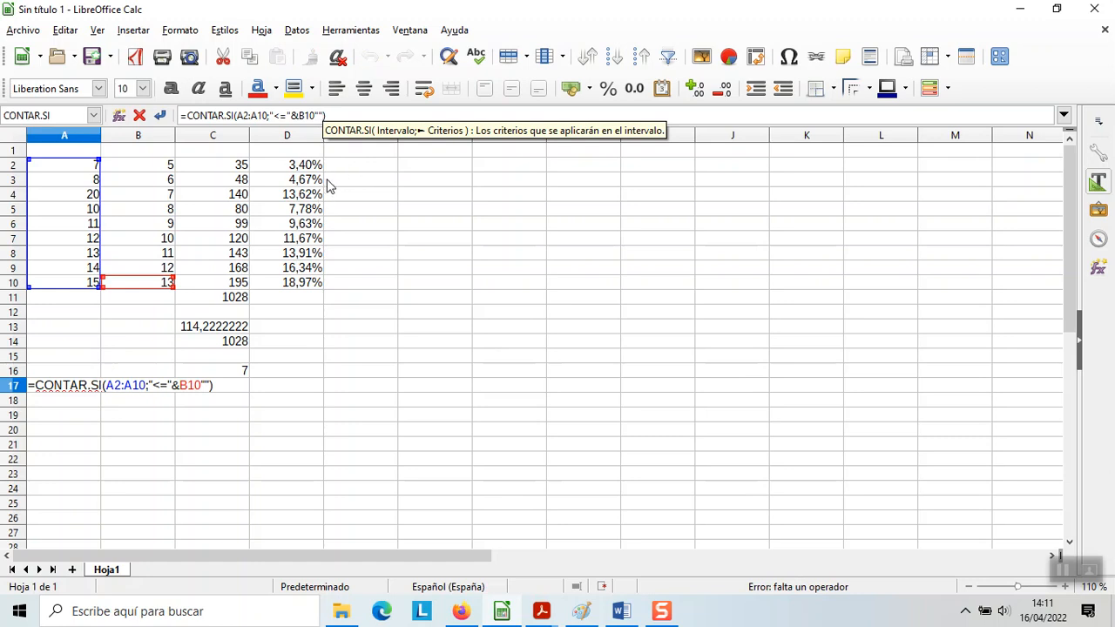
key(Left)
key(BackSpace)
key(BackSpace)
key(Return)
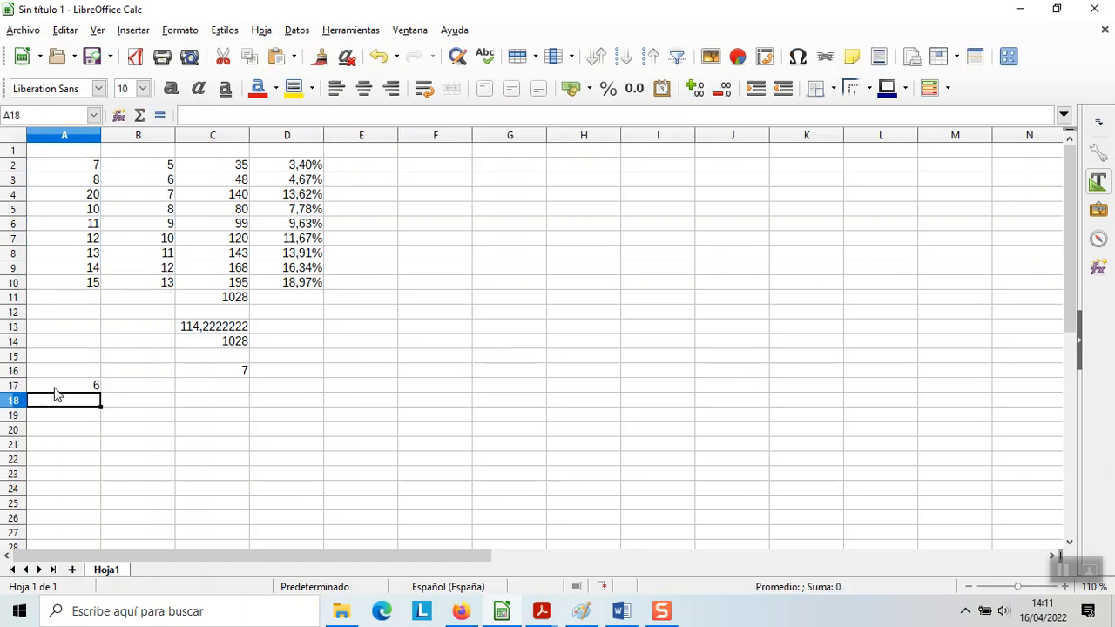
- Point the criterion in A17 to cell B9, making the formula =CONTAR.SI(A2:A10;"<="&B9), and reselect A17
click(54, 388)
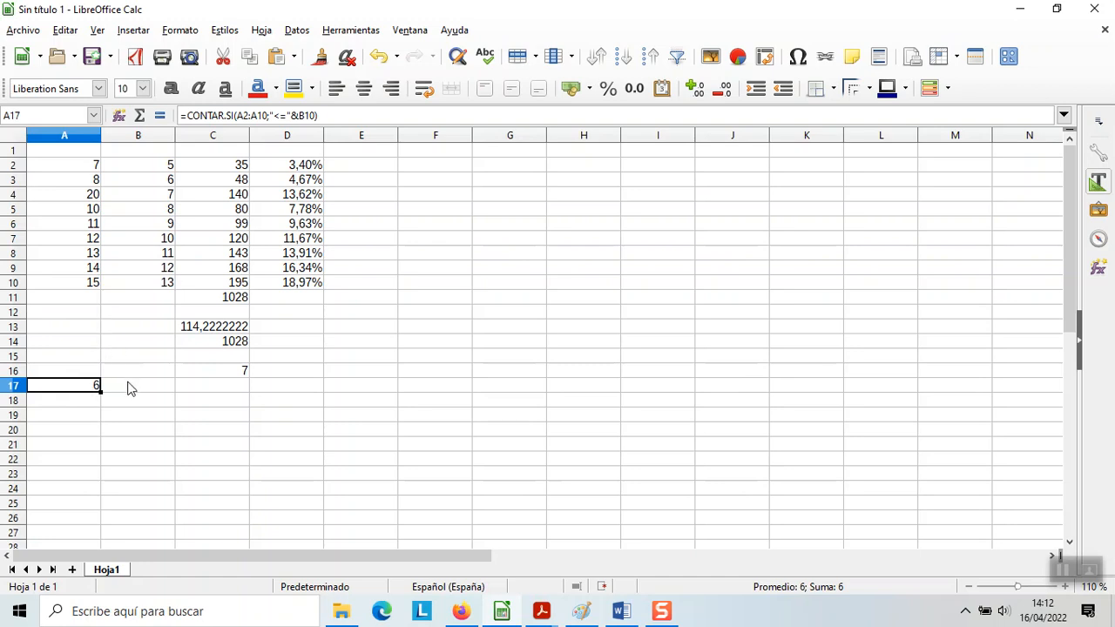
click(161, 285)
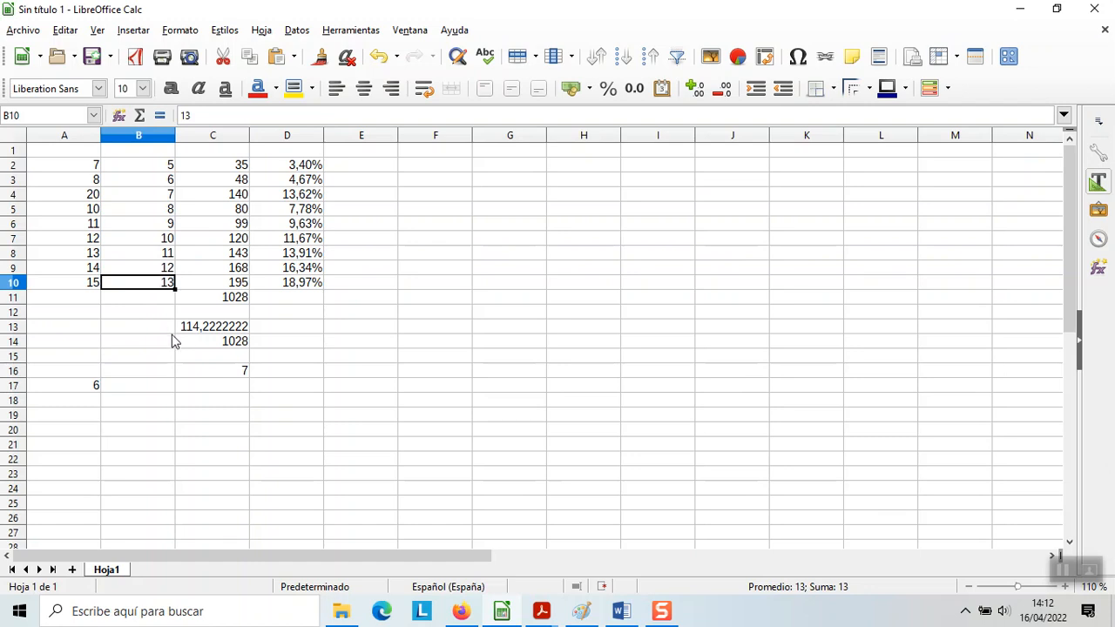
click(167, 270)
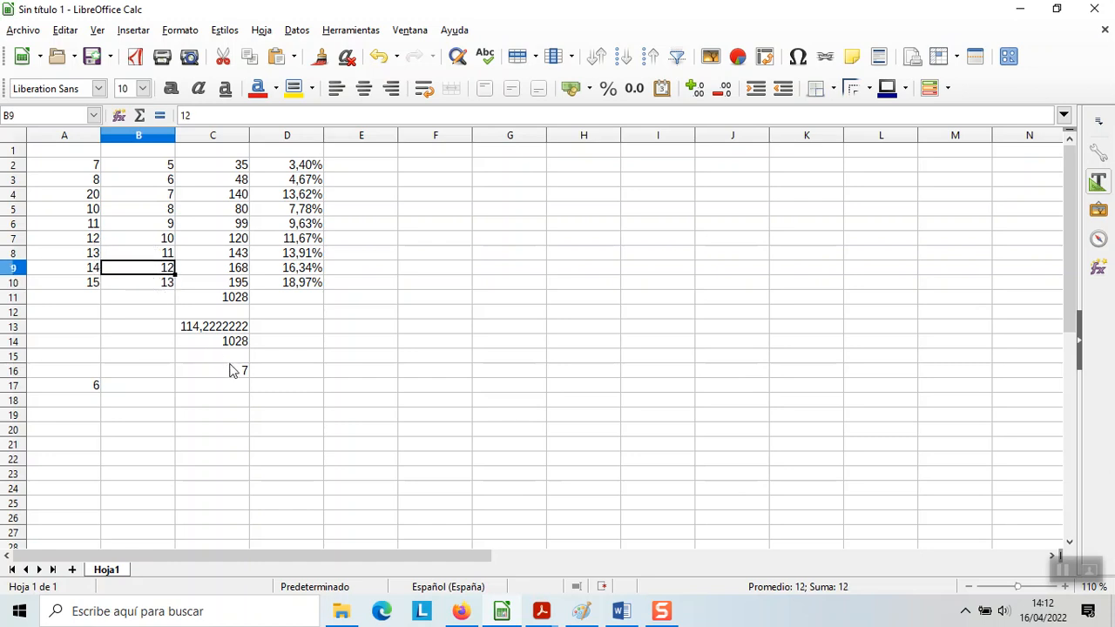
click(87, 385)
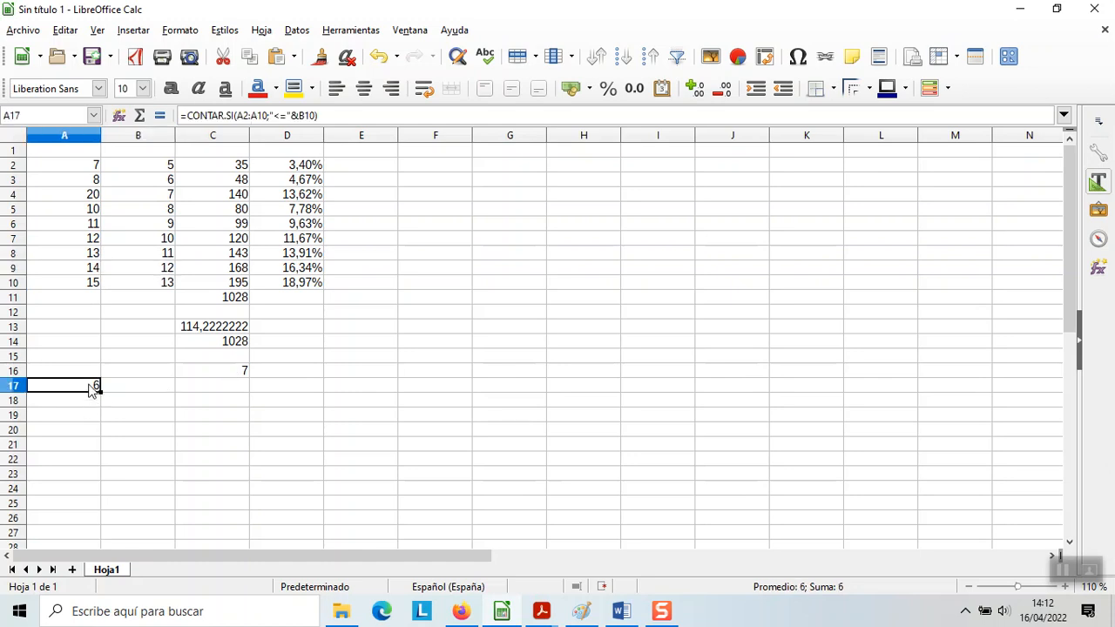
click(318, 116)
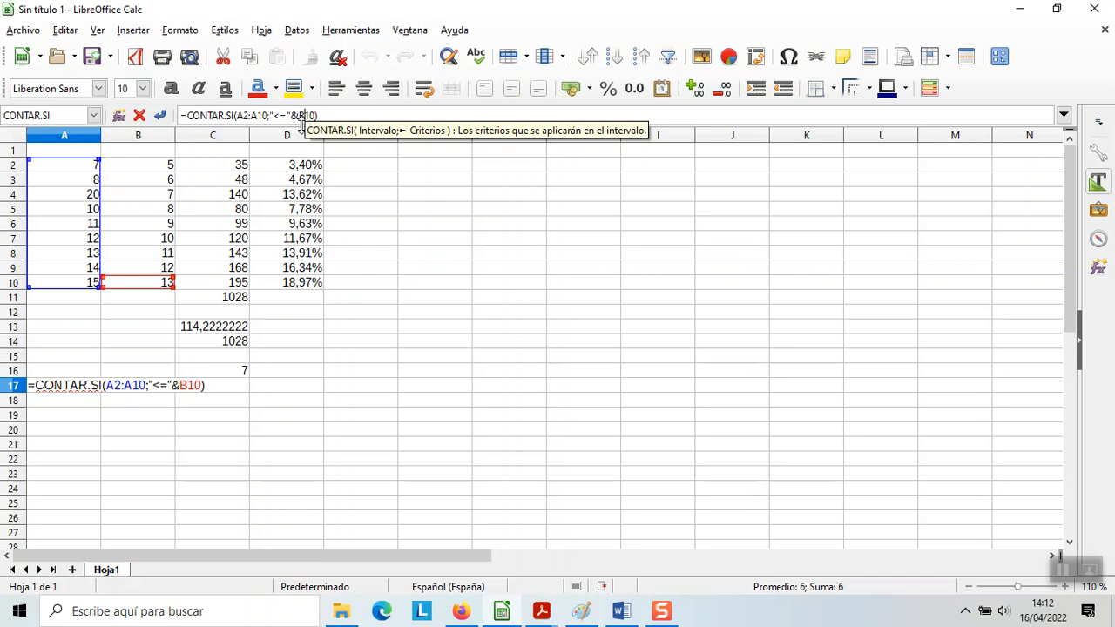
click(156, 273)
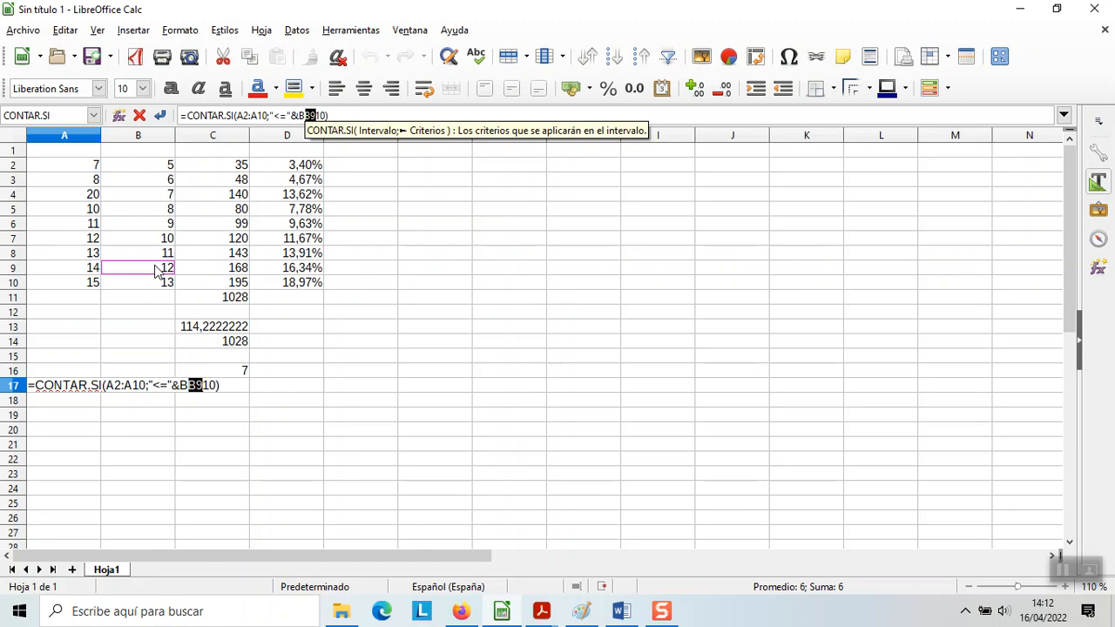
click(322, 118)
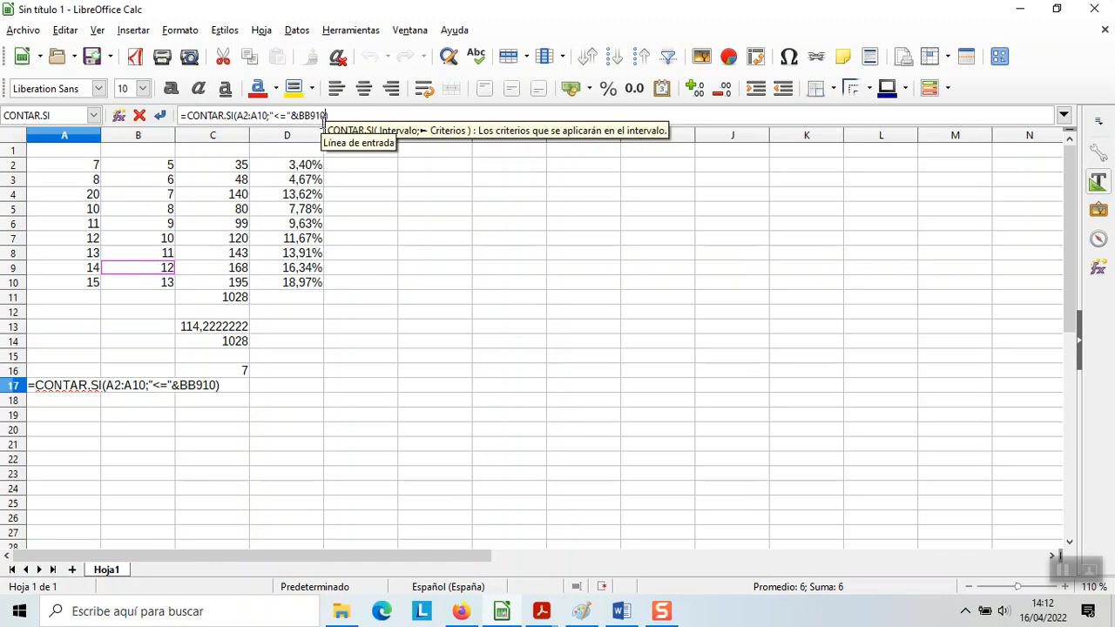
key(BackSpace)
key(BackSpace)
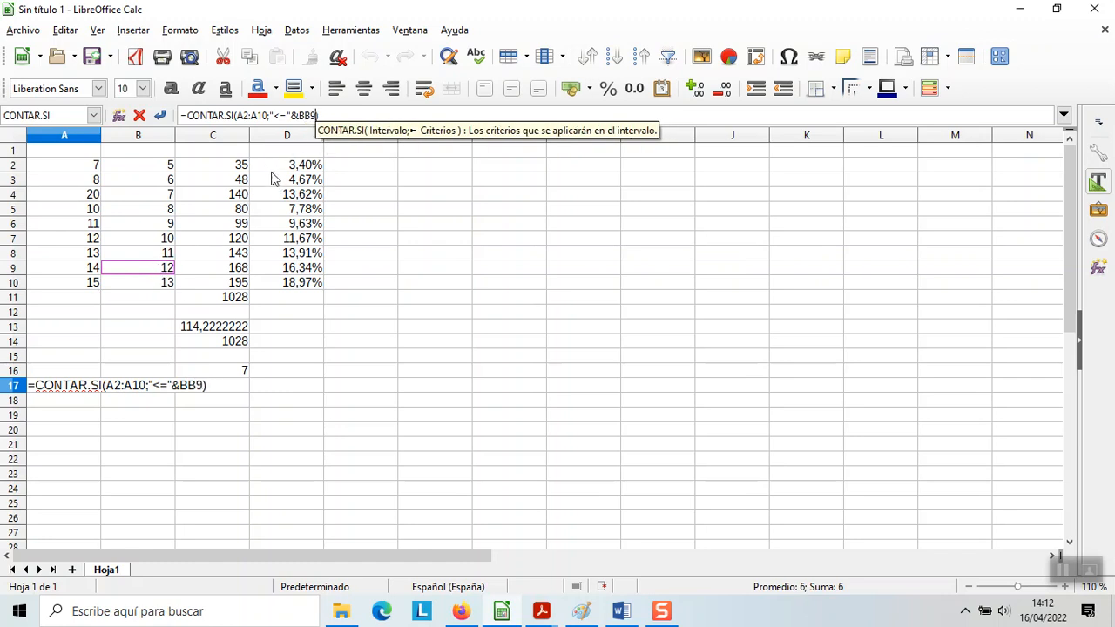
click(304, 116)
key(BackSpace)
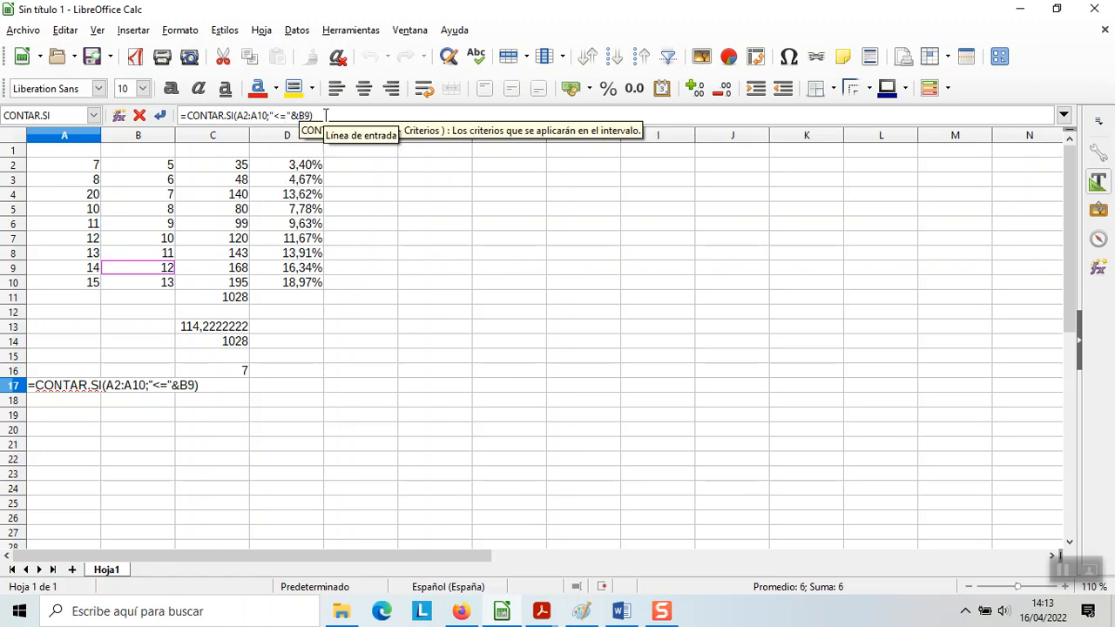
key(Return)
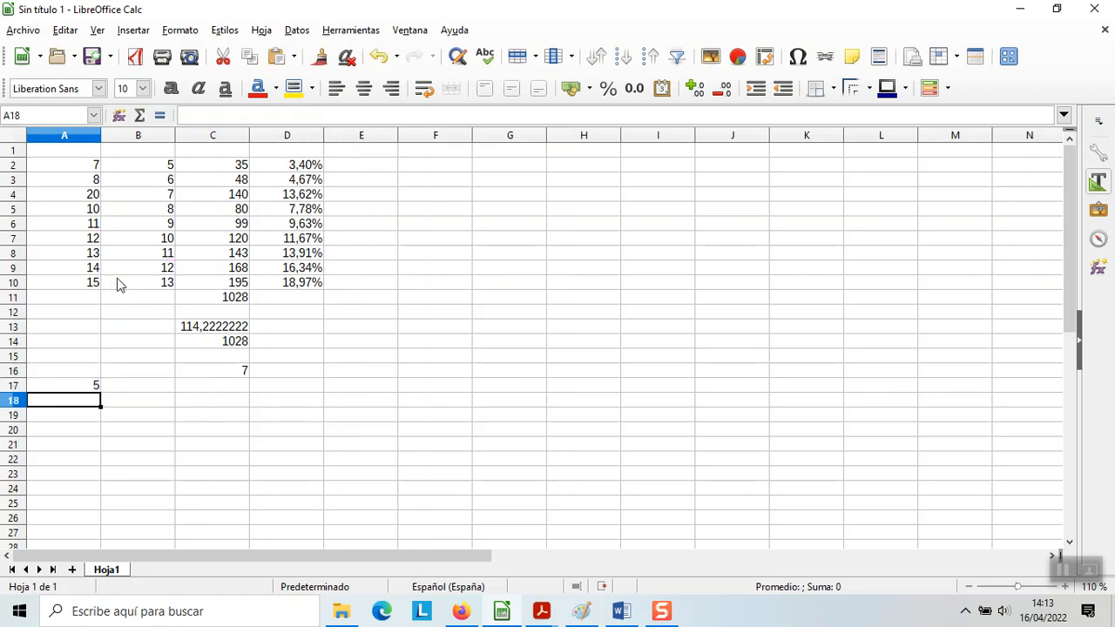
click(75, 390)
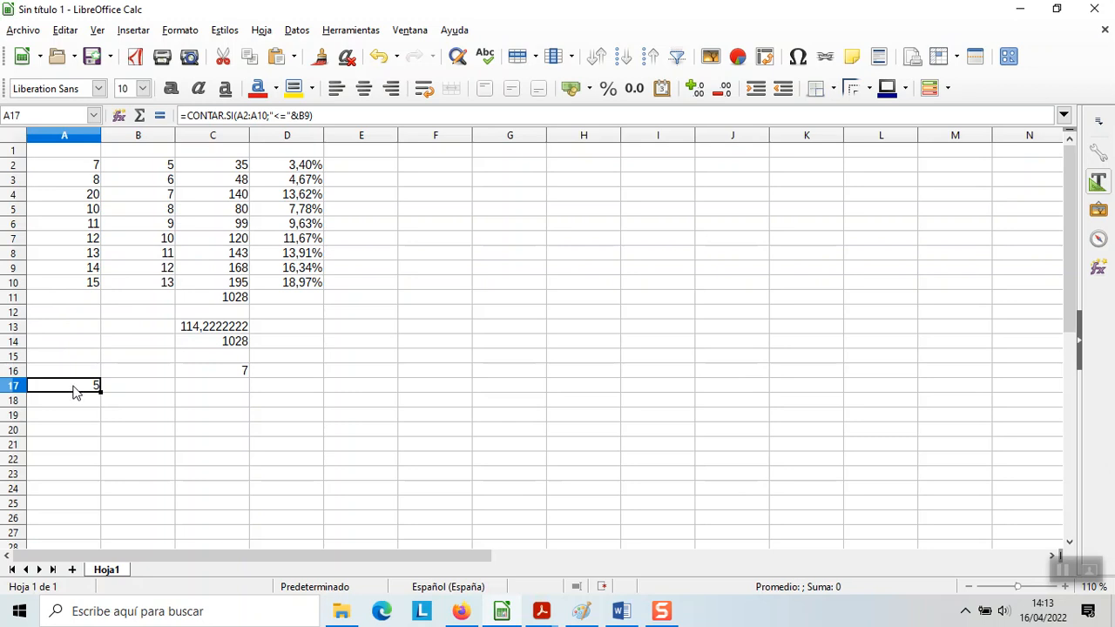